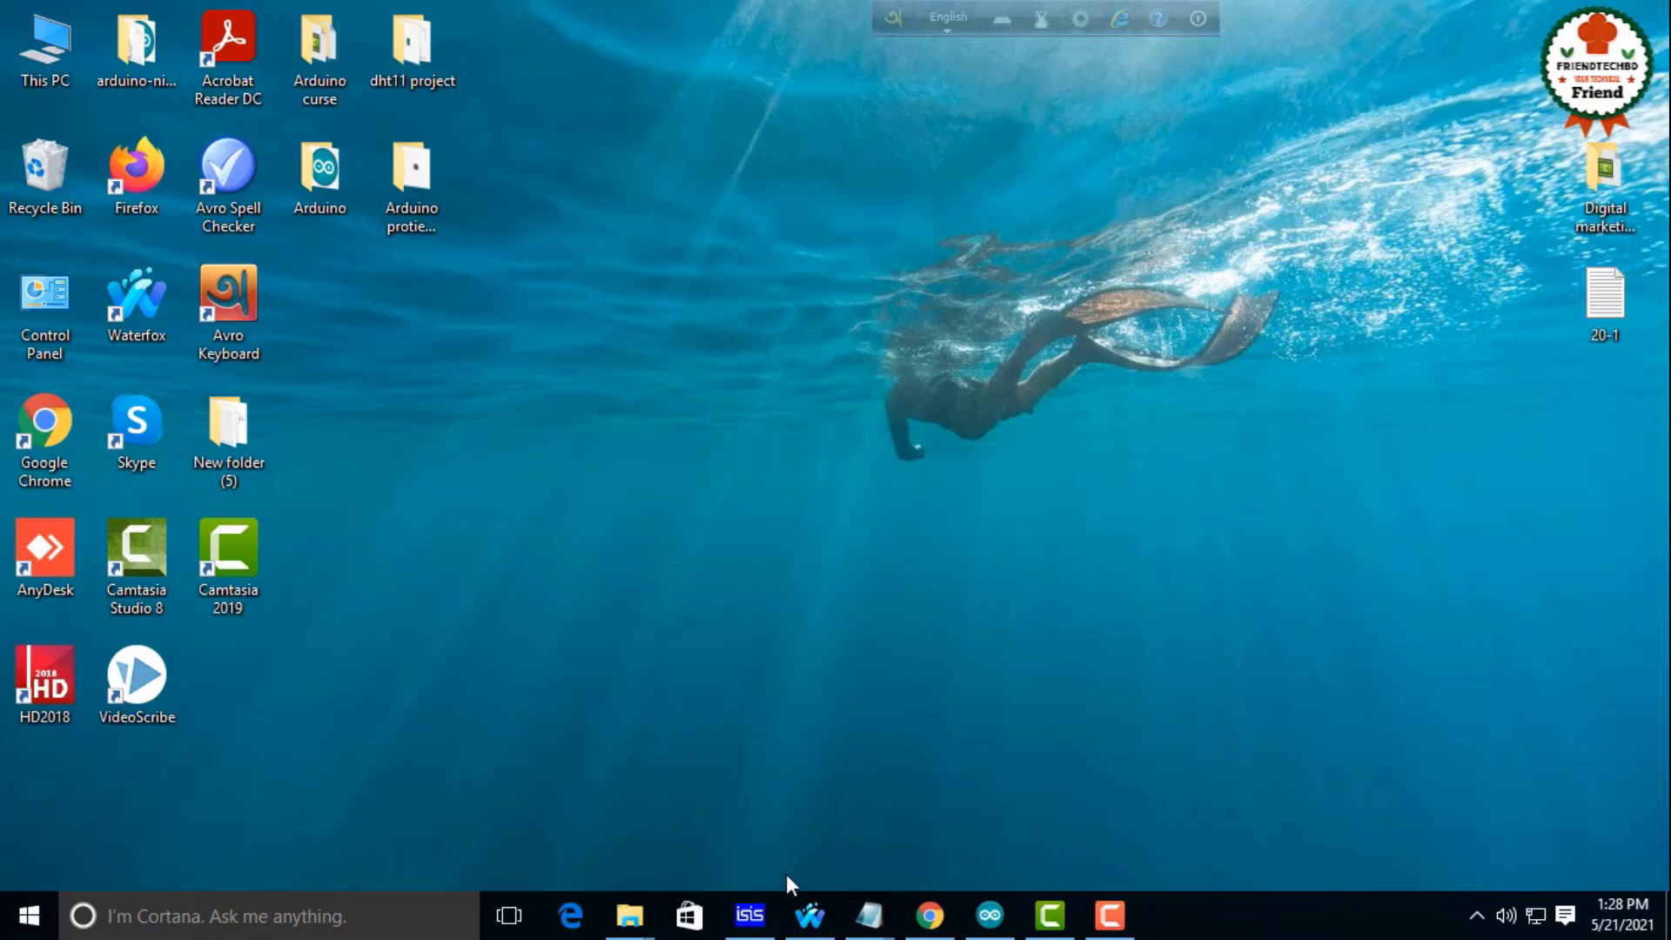
click(754, 918)
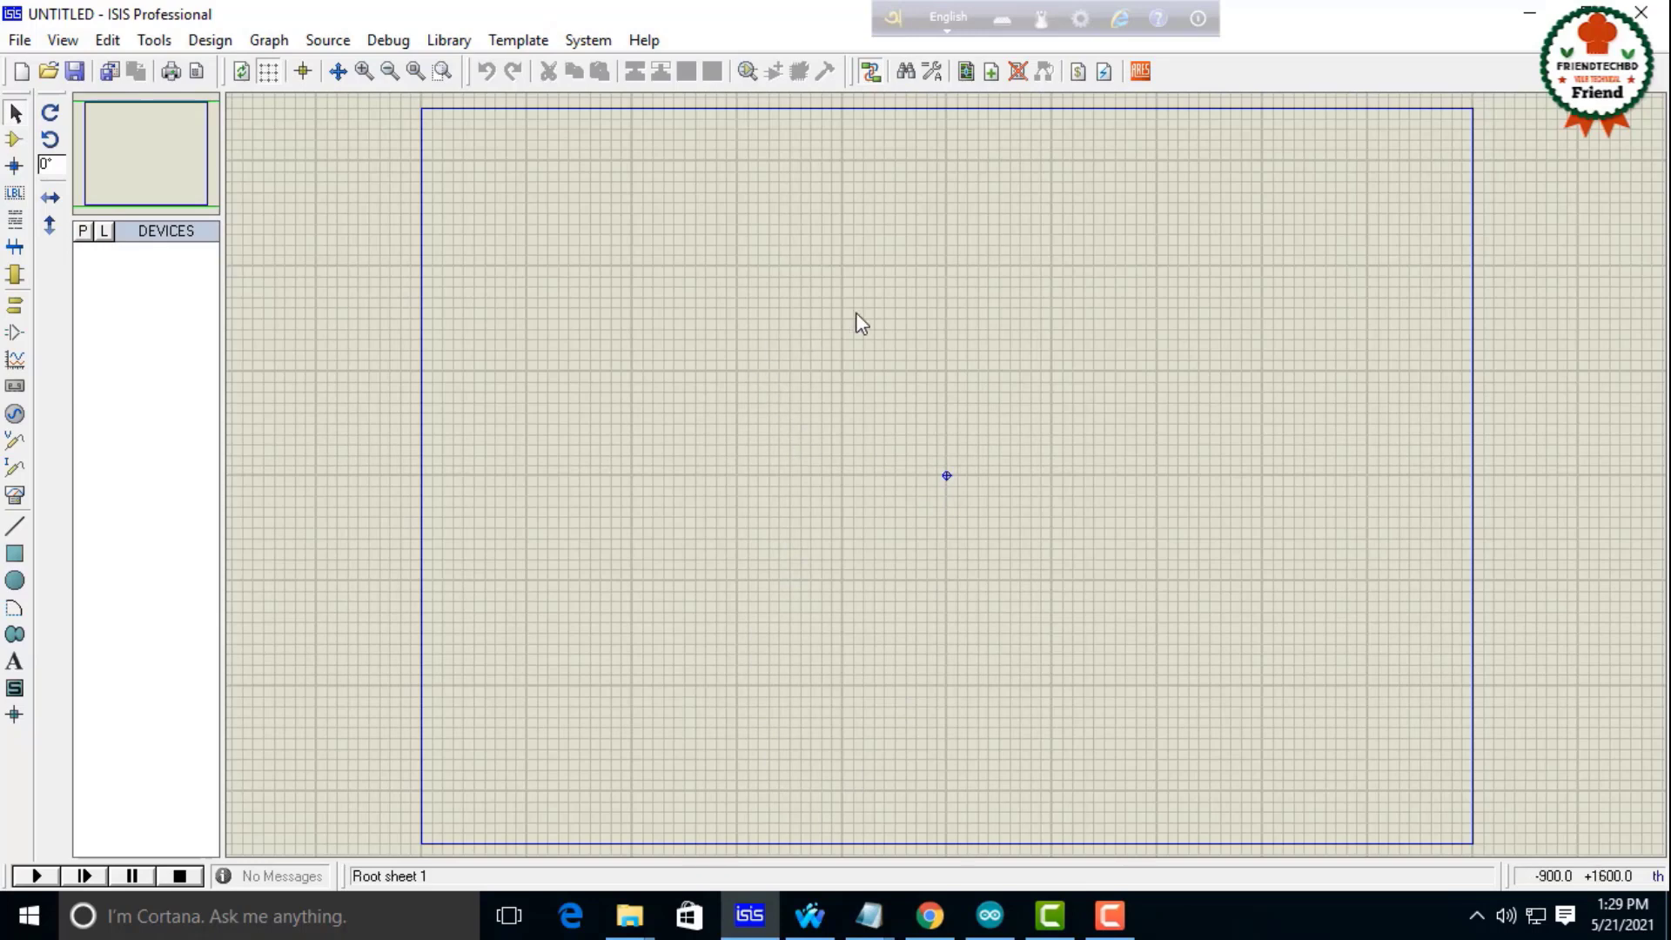
click(1526, 14)
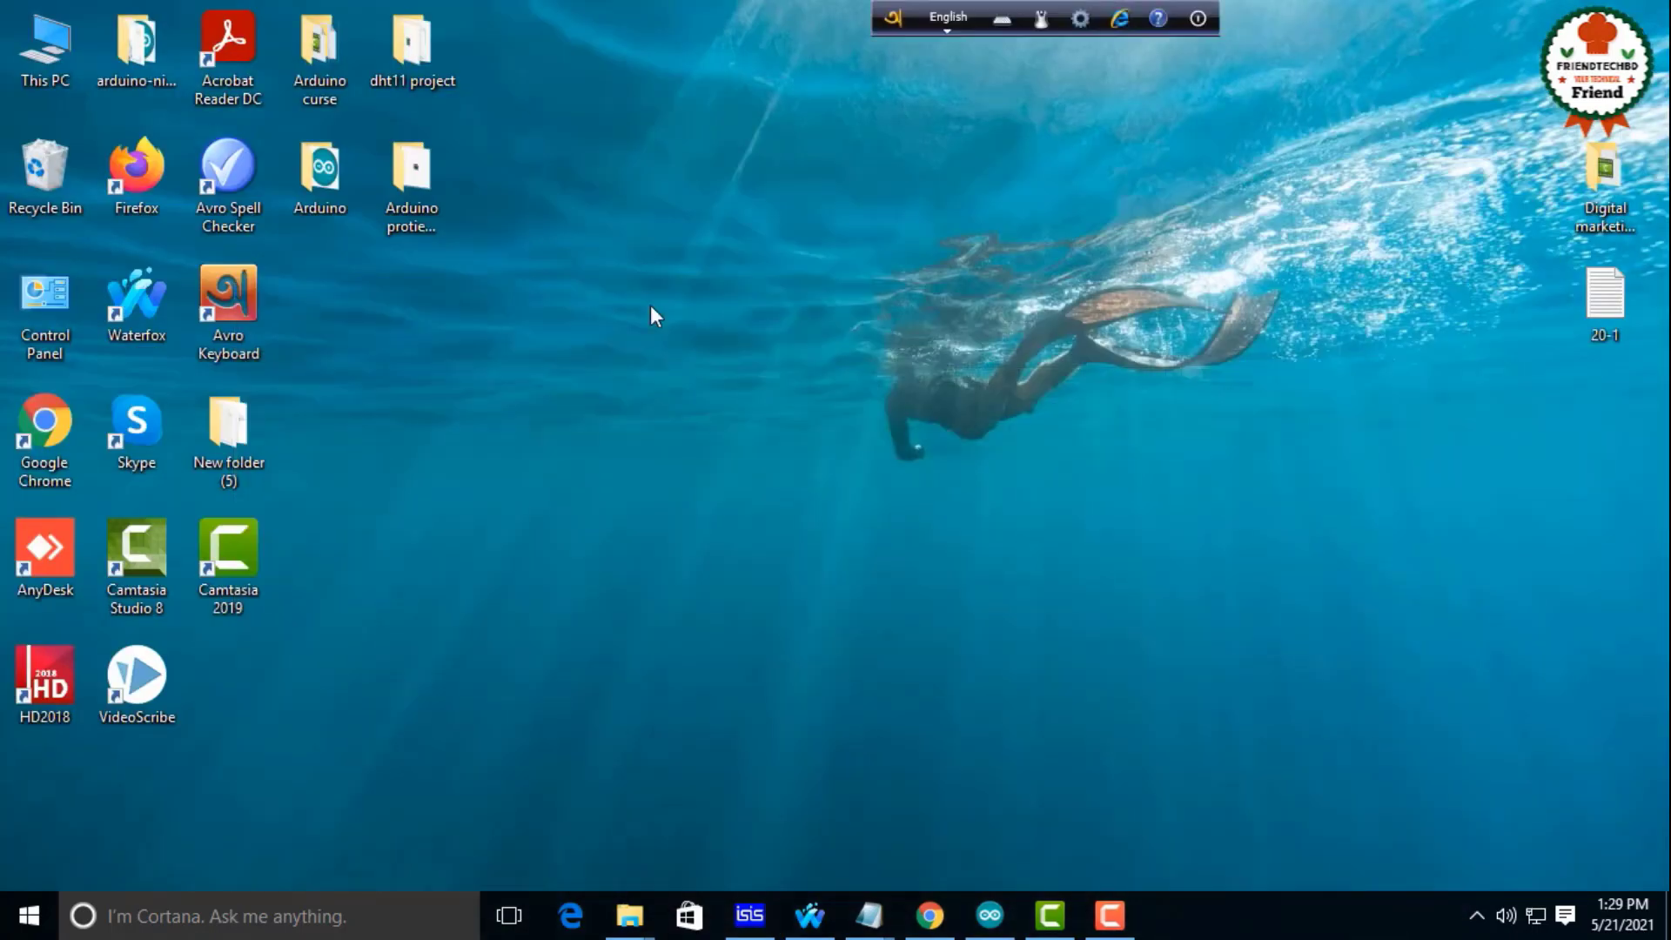
Extract the Arduino library proteus ZIP archive inside the desktop's Arduino proties library folder and look through the extracted files.
double_click(413, 174)
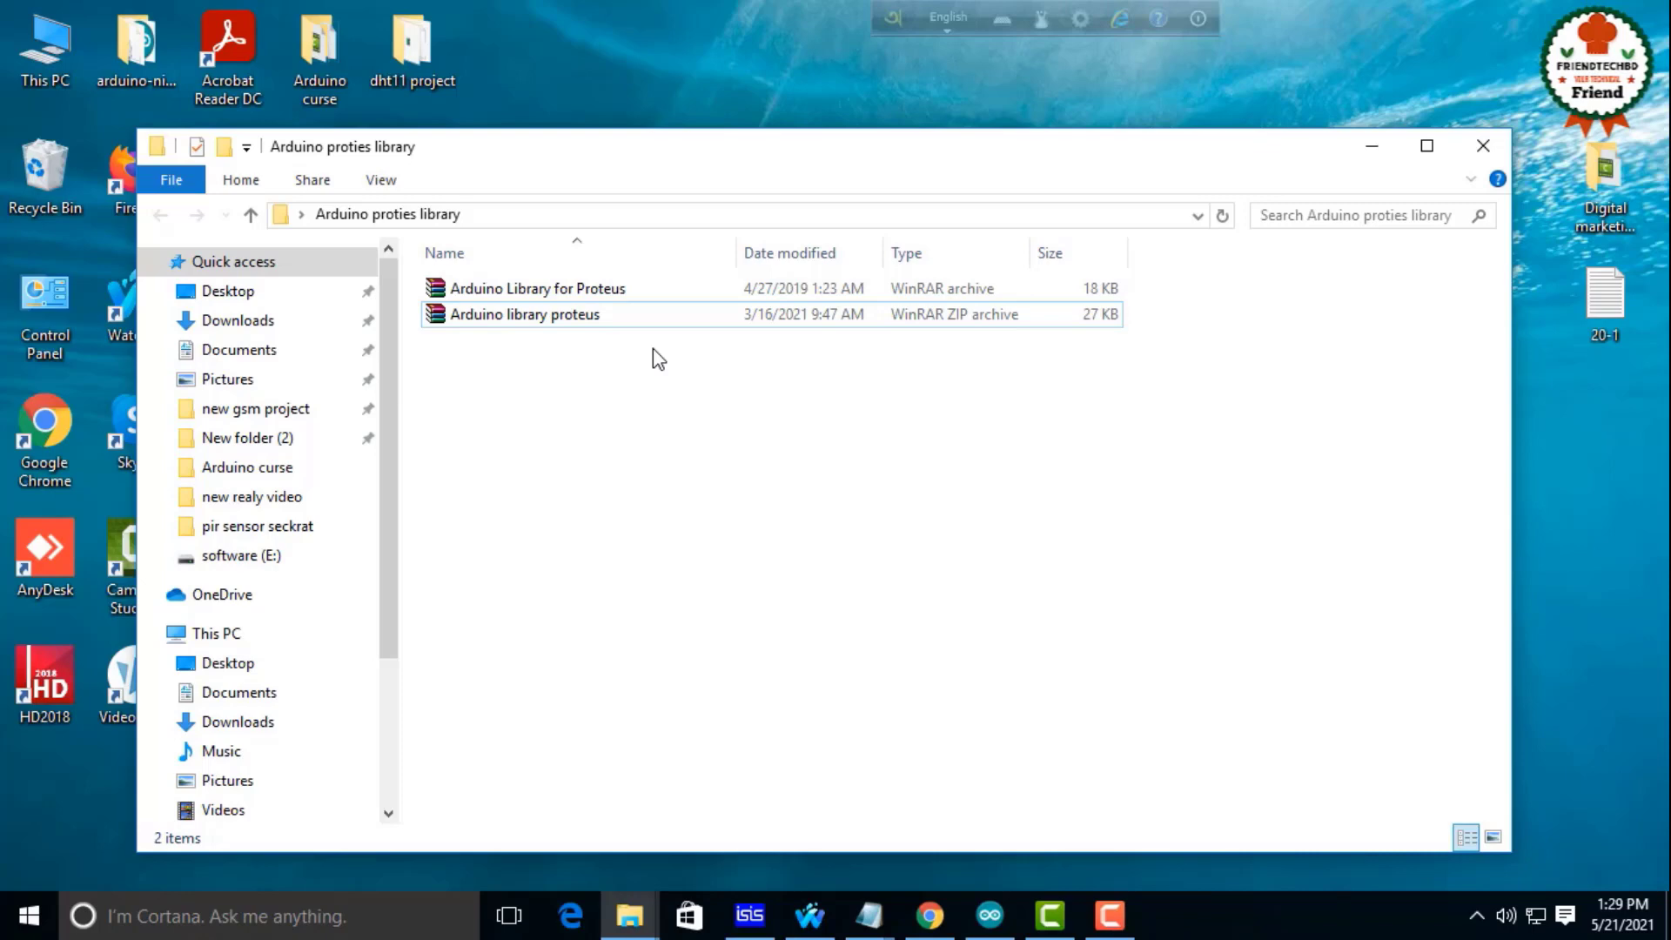
click(665, 318)
right_click(666, 319)
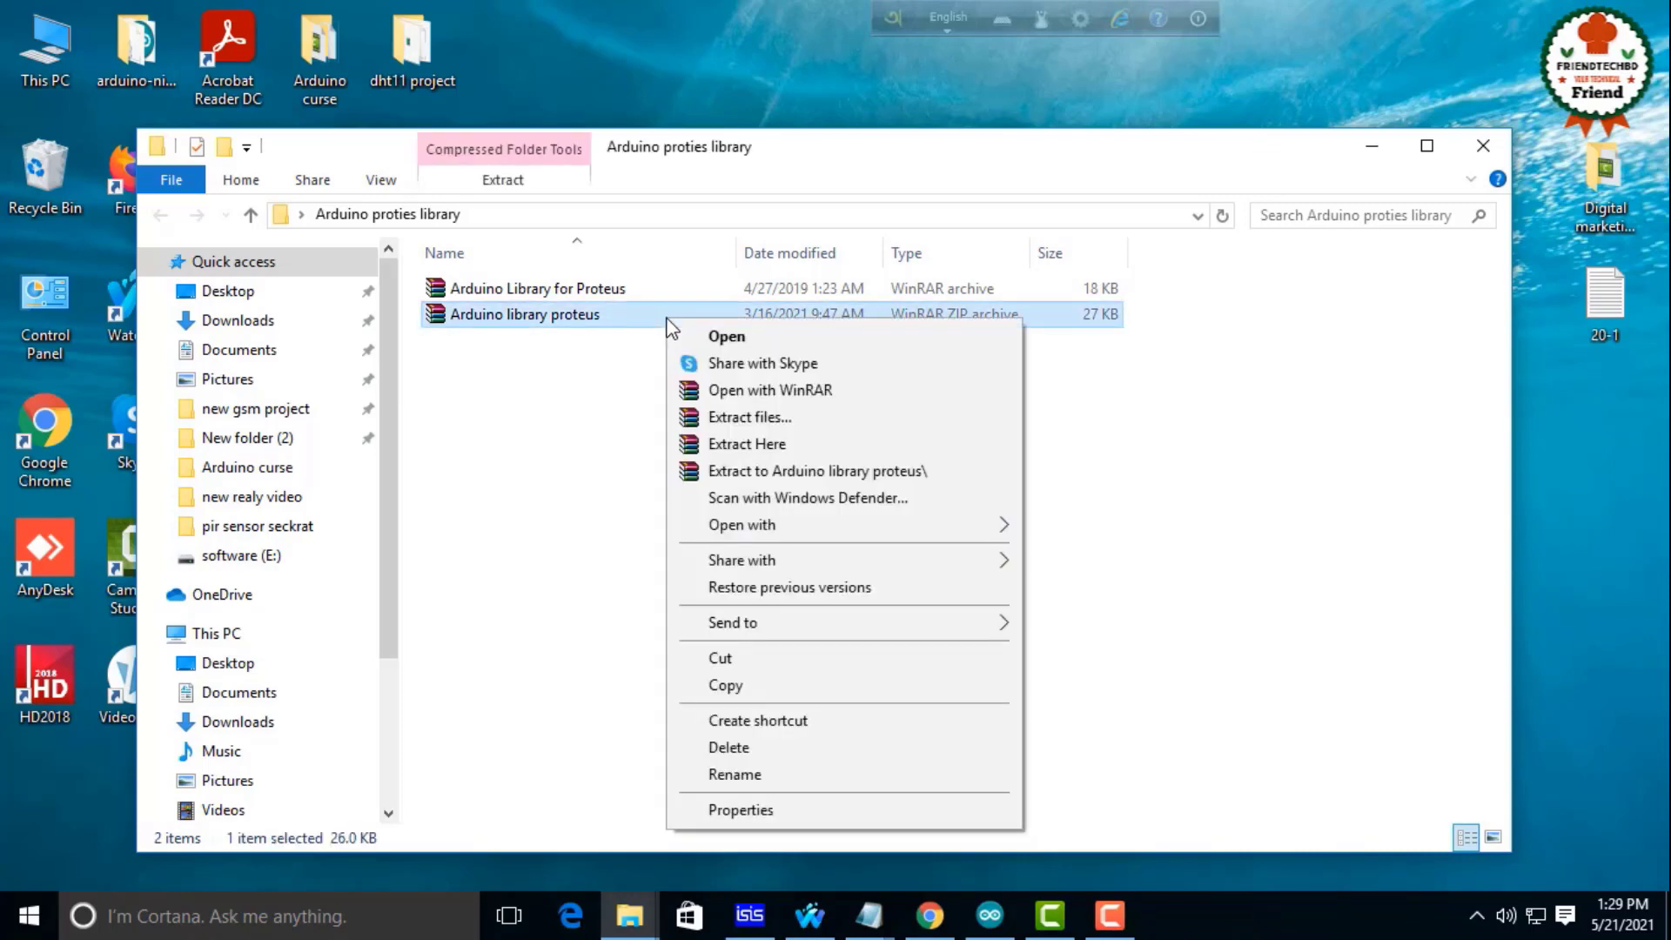
click(745, 440)
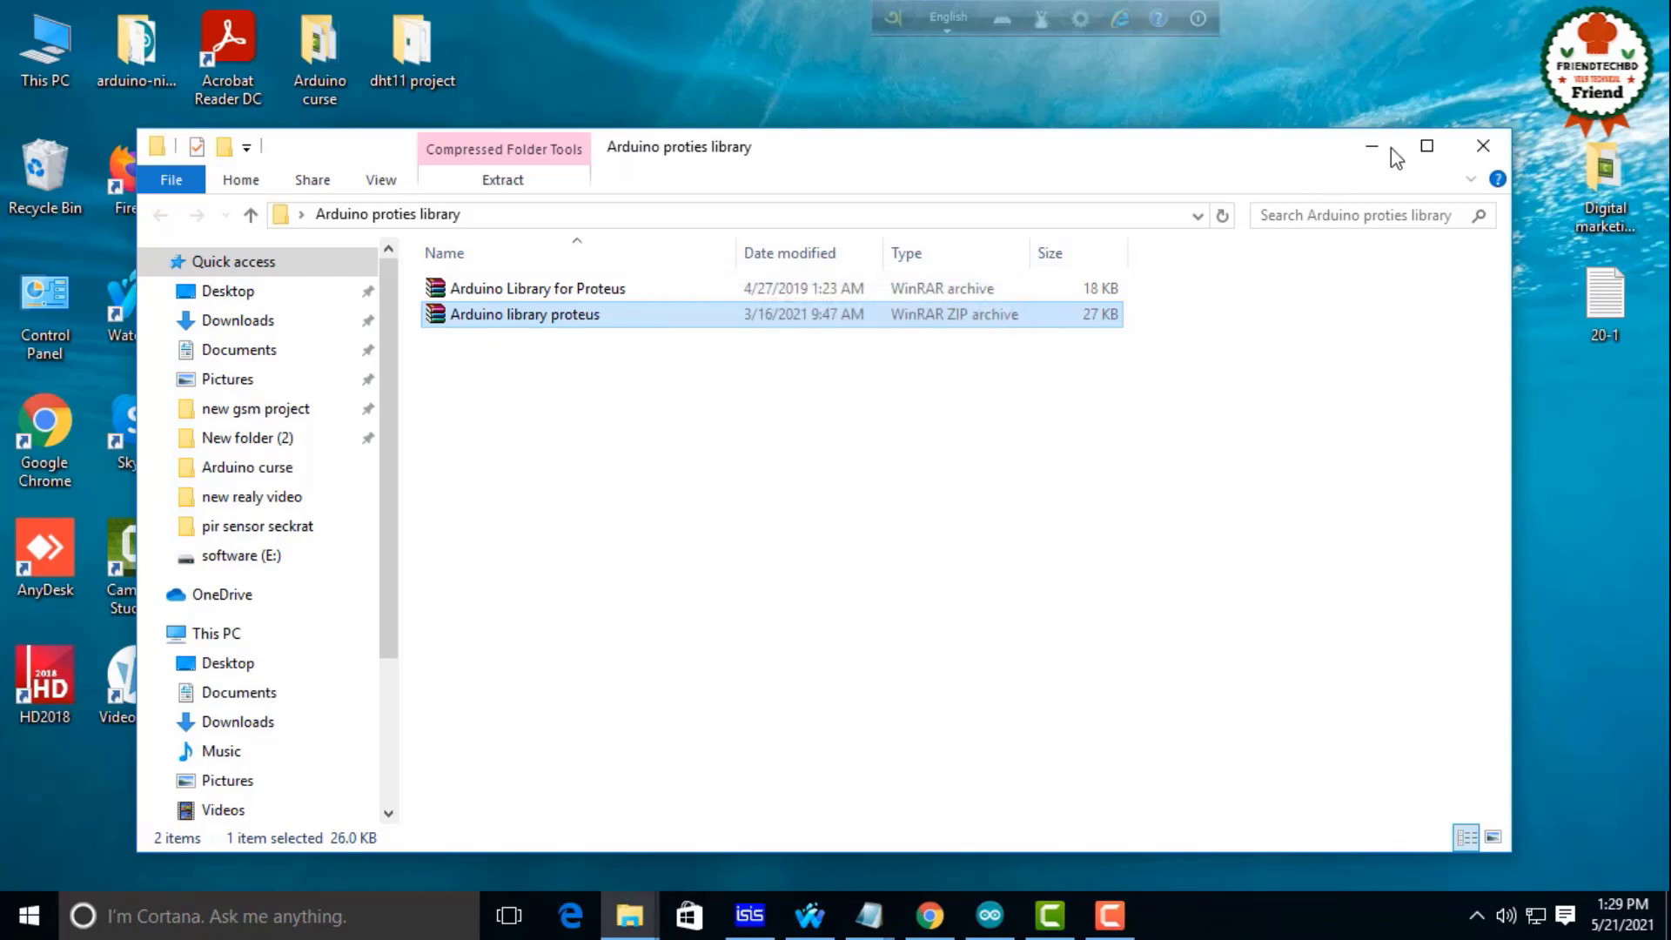
click(1427, 145)
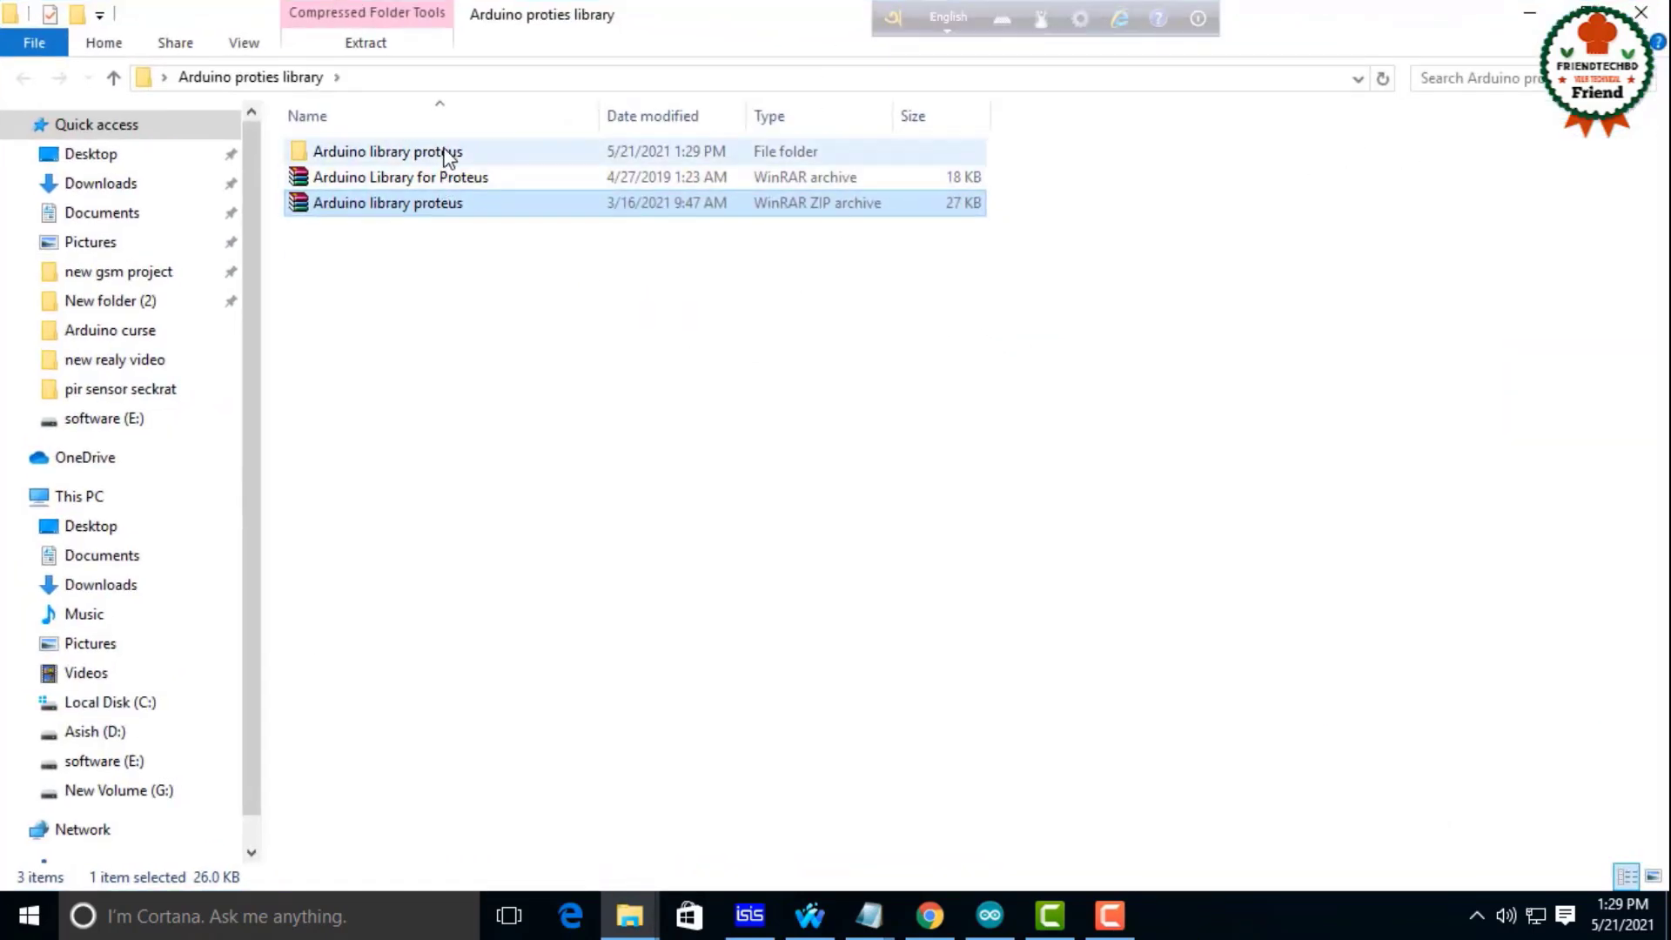
double_click(446, 155)
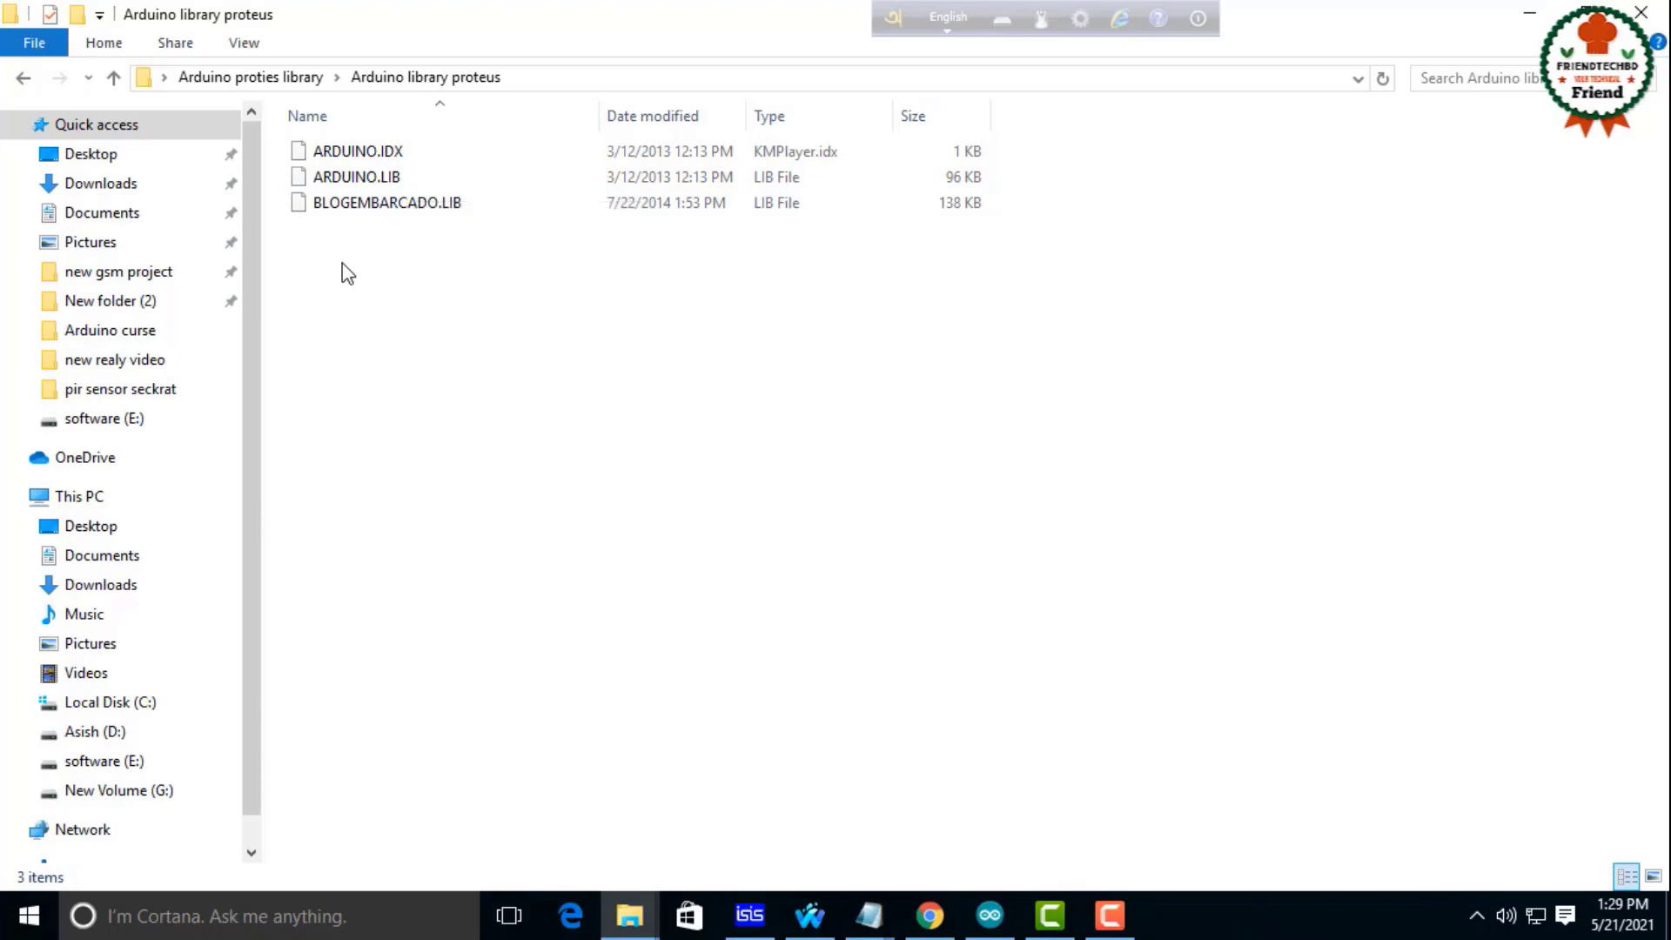
click(24, 78)
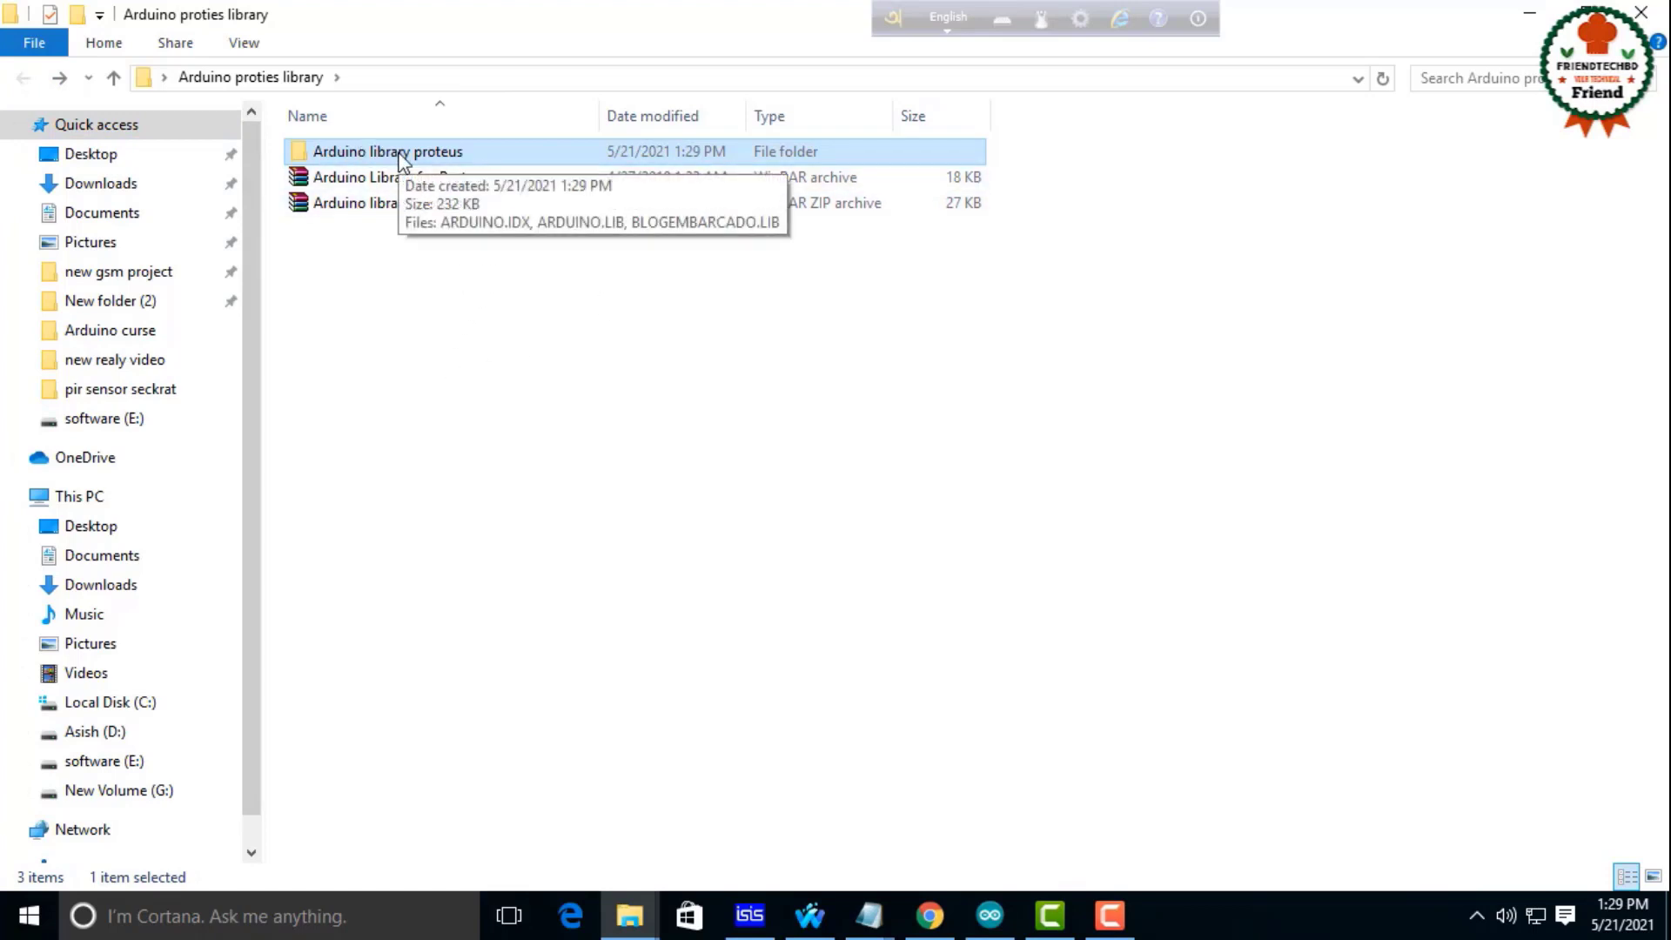
Extract the Arduino Library for Proteus archive directly into the current folder.
click(366, 177)
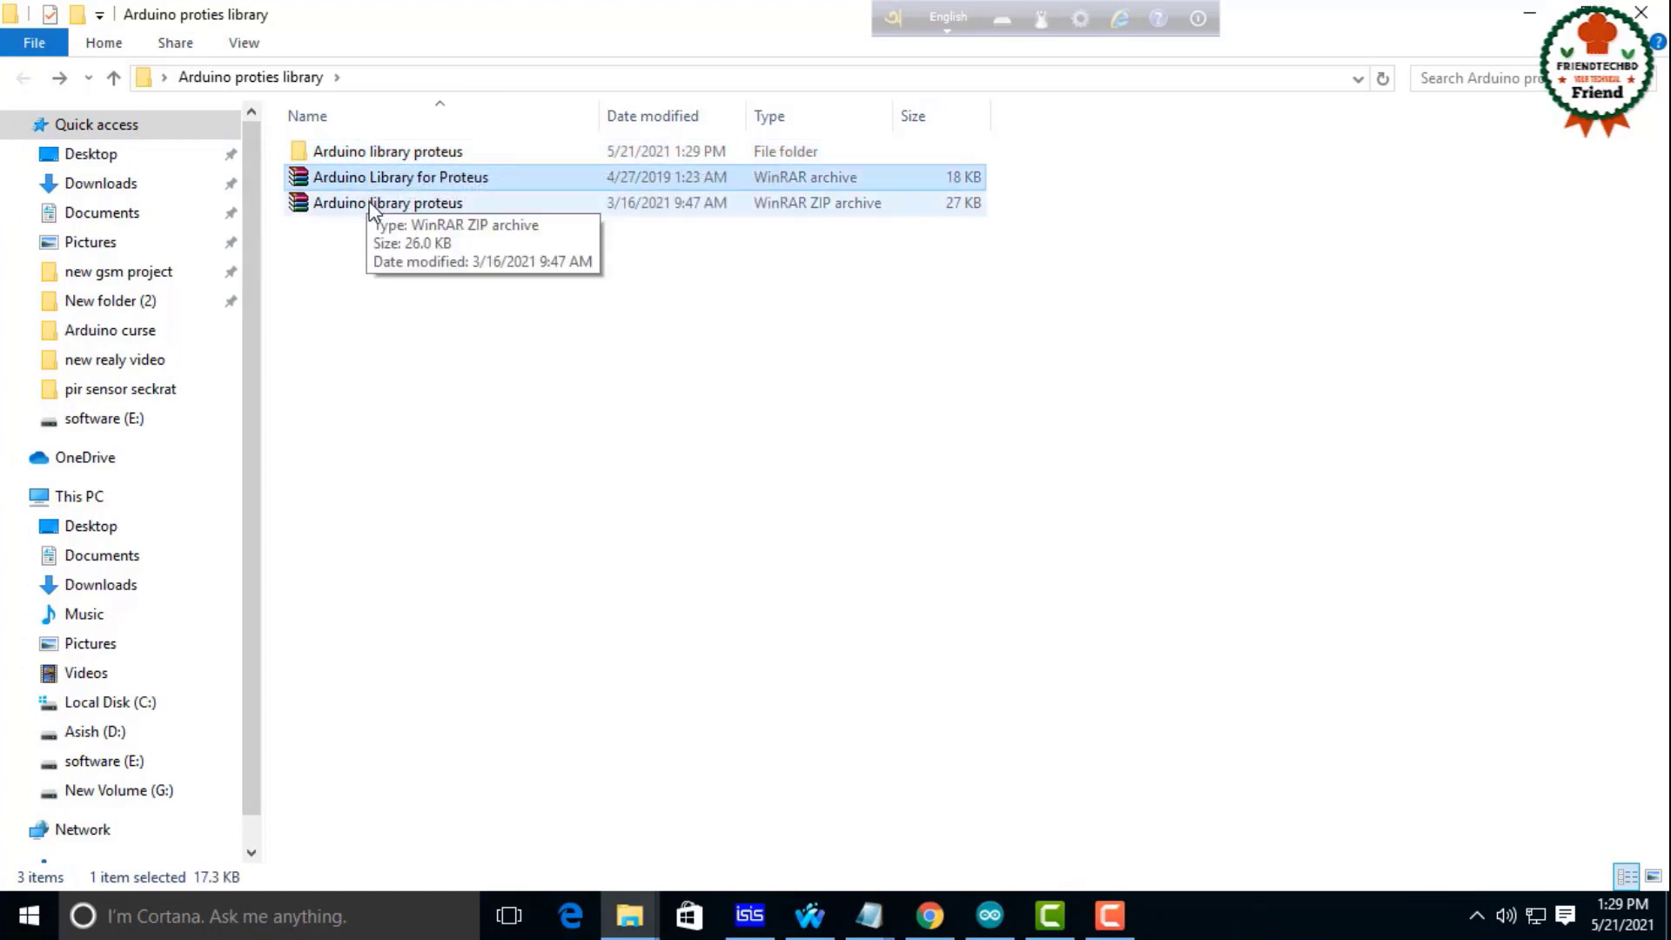
right_click(421, 178)
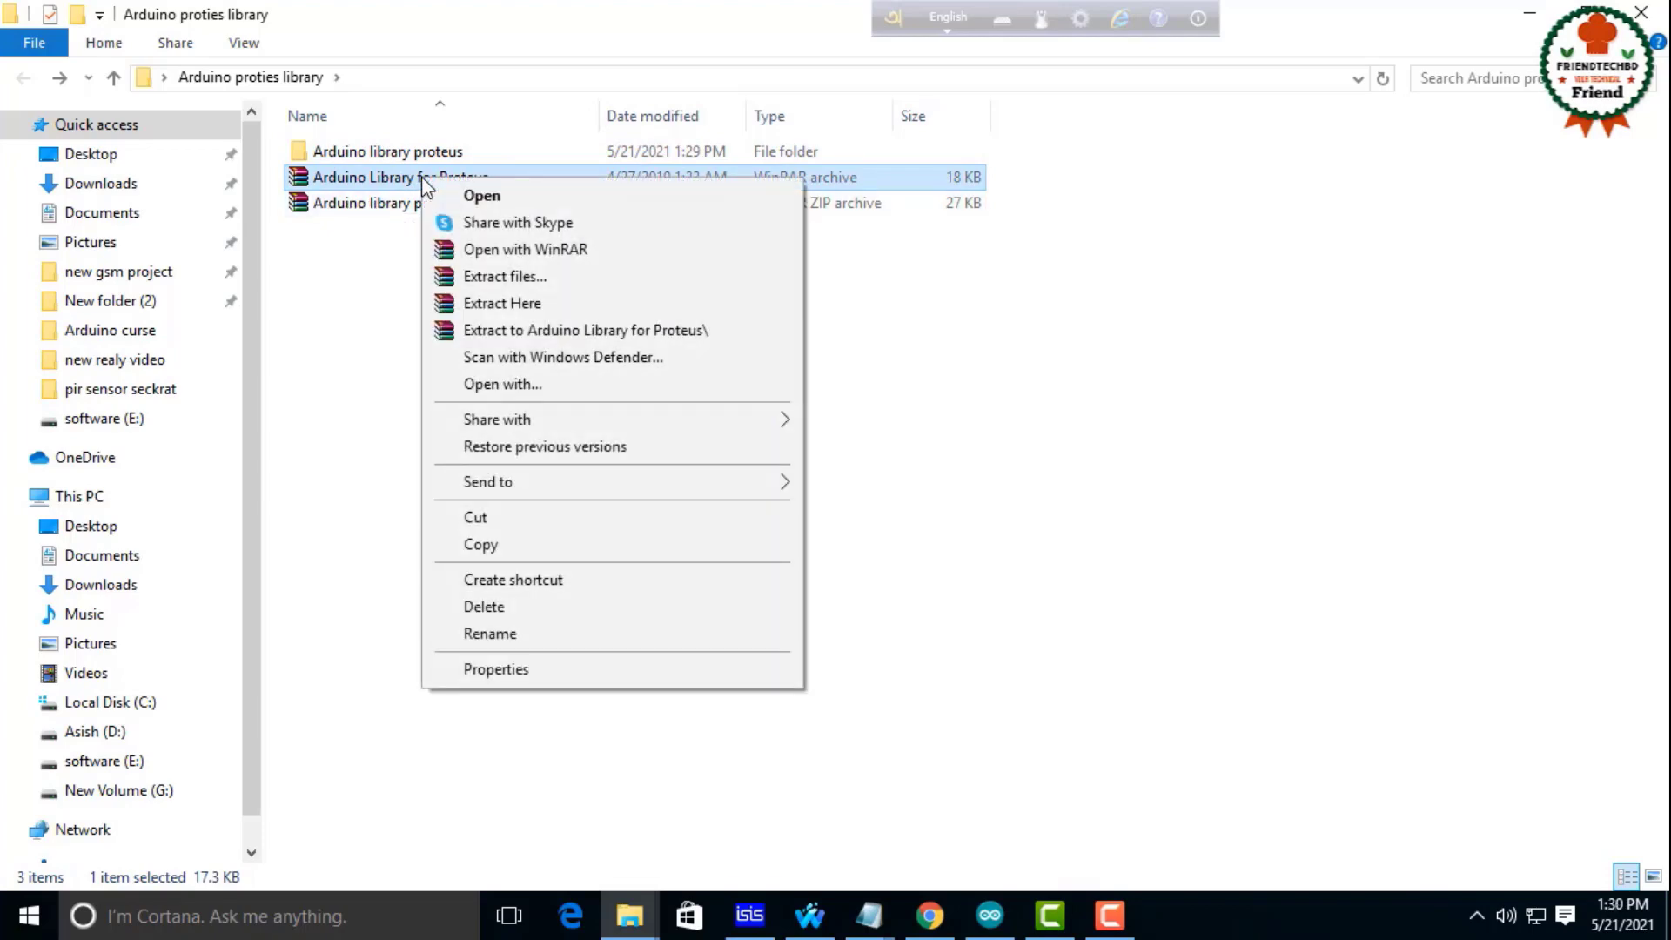
click(520, 304)
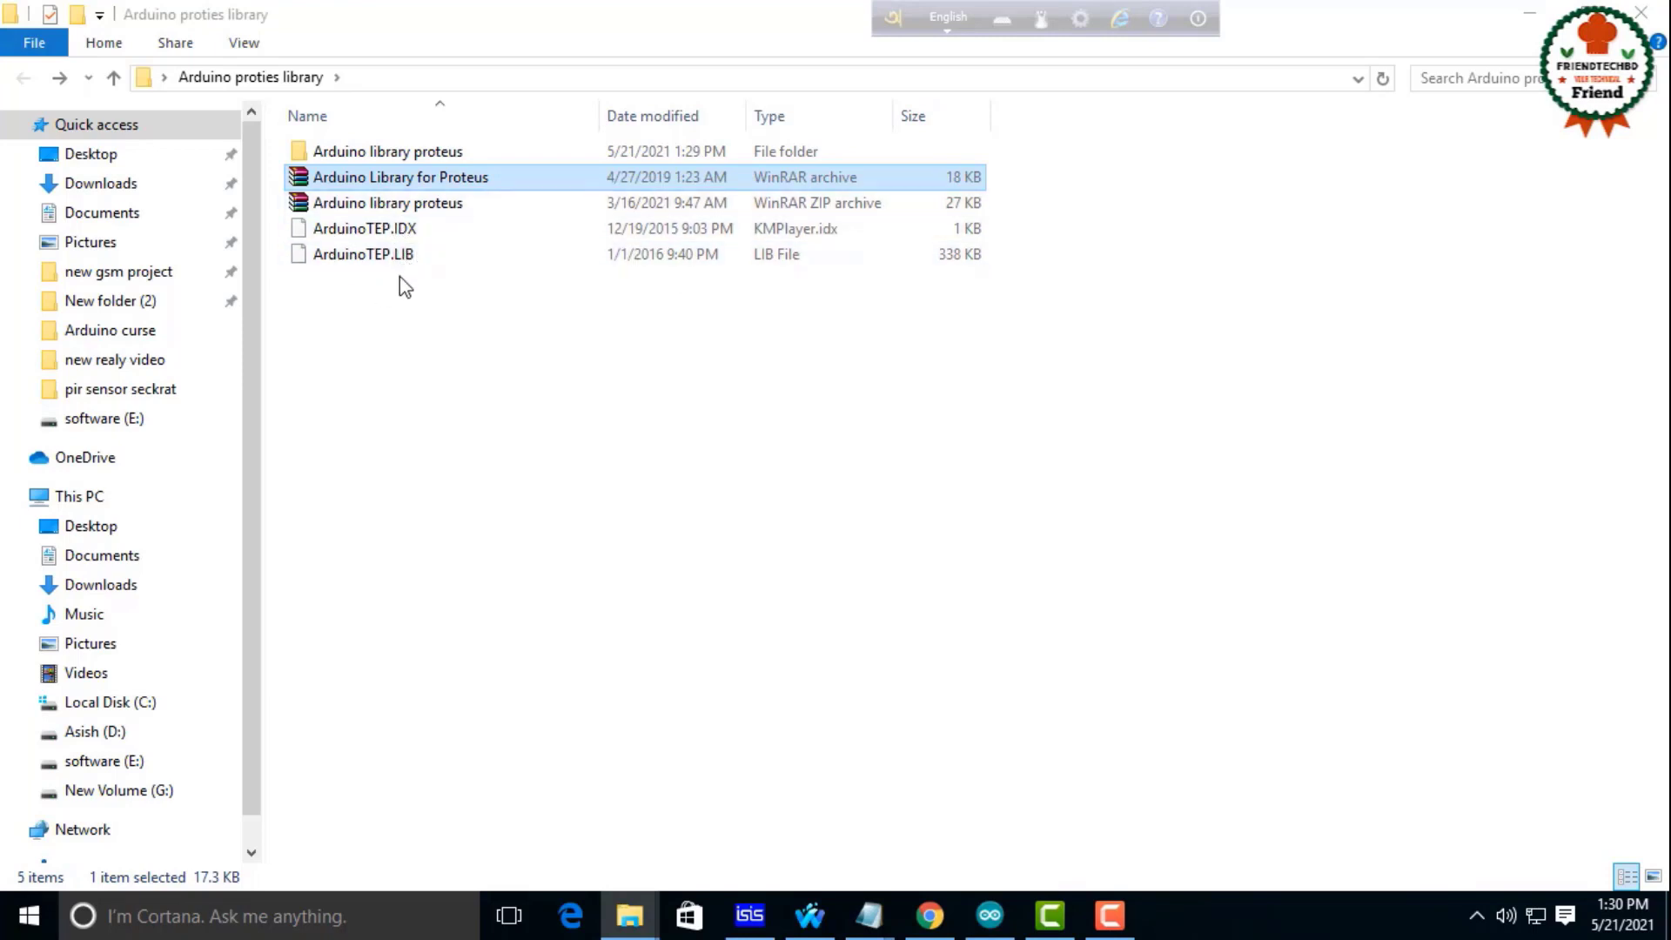
Copy all three library files from the extracted Arduino library proteus folder and put the window away.
double_click(402, 154)
drag(365, 245, 383, 159)
right_click(383, 159)
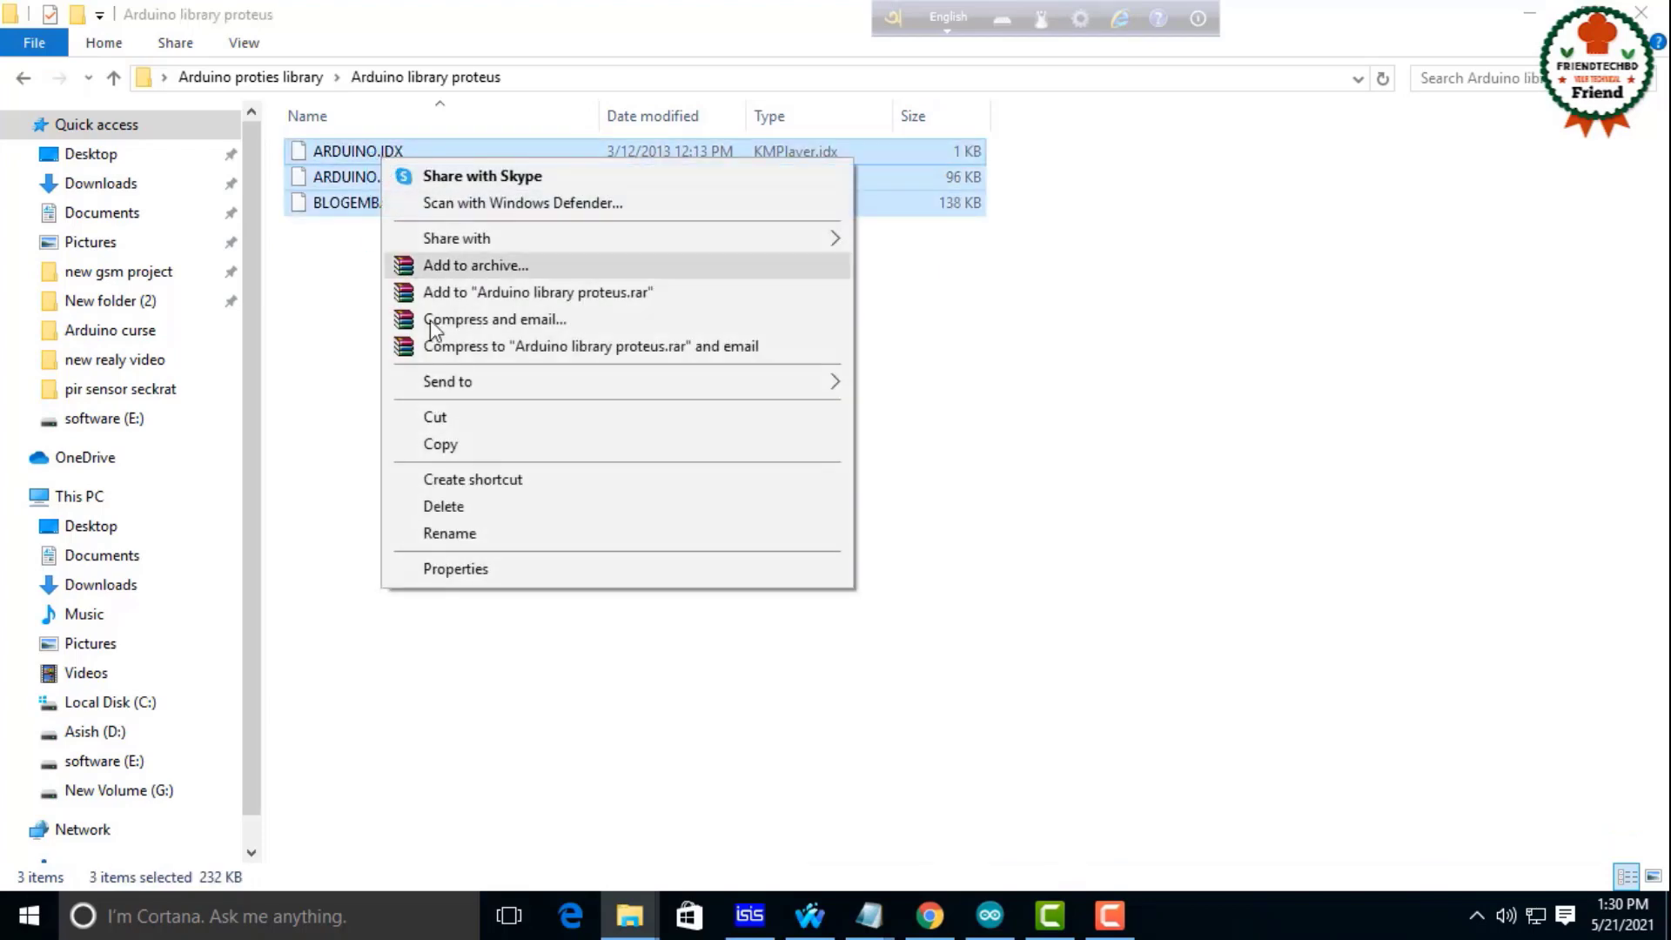
click(475, 447)
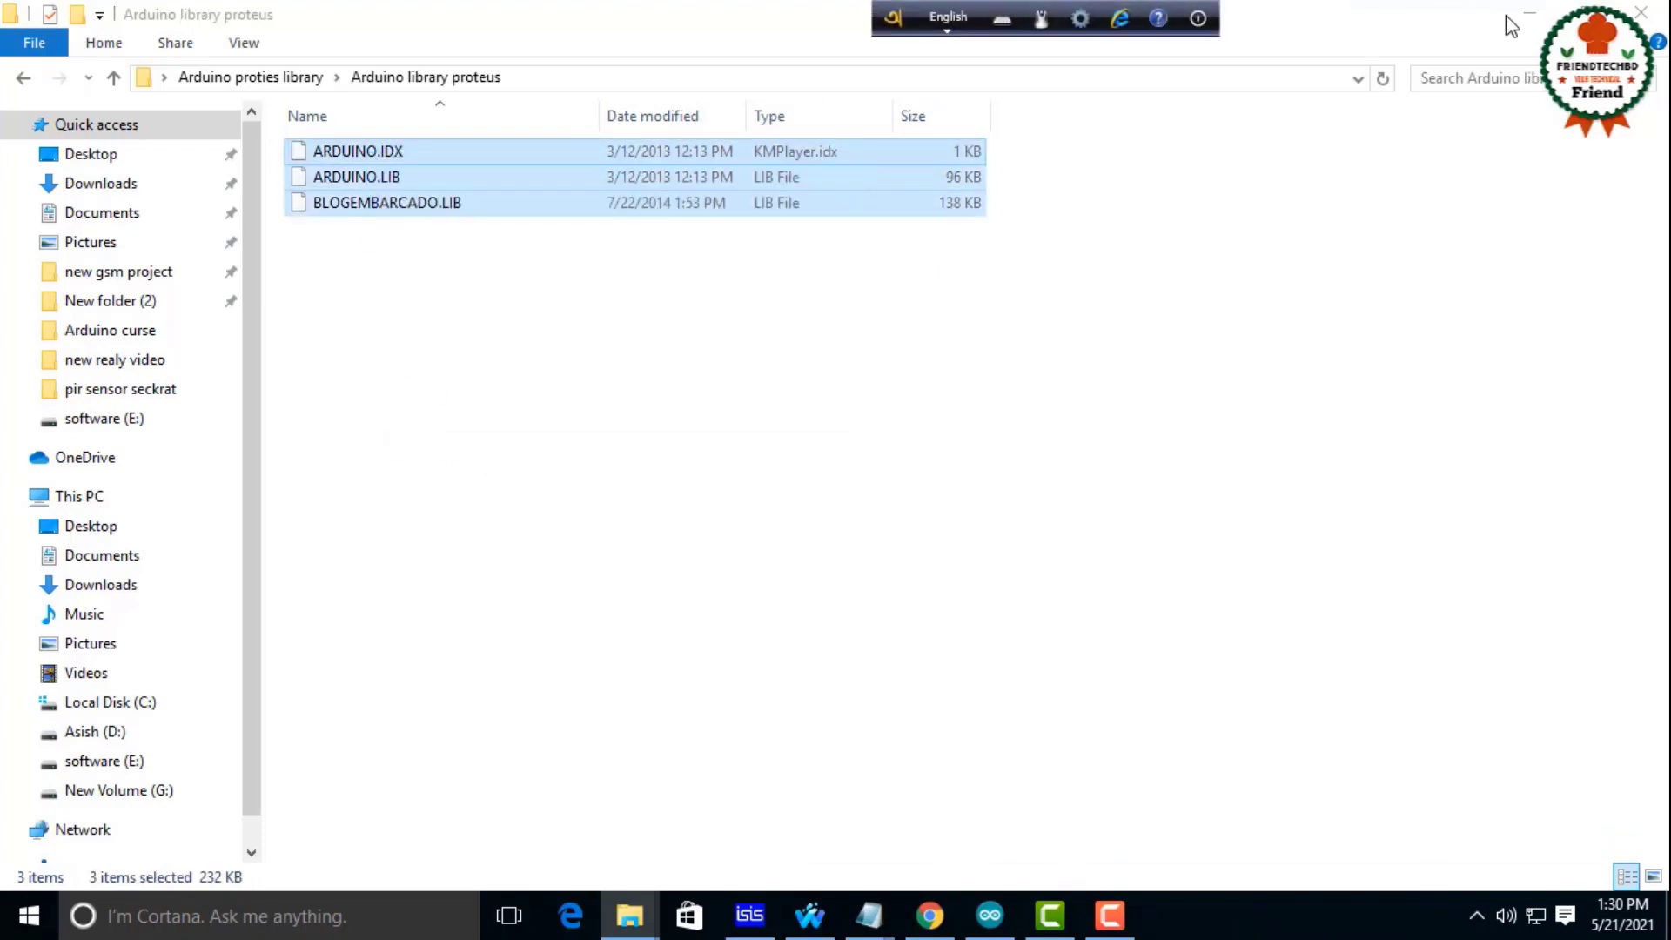
click(1530, 16)
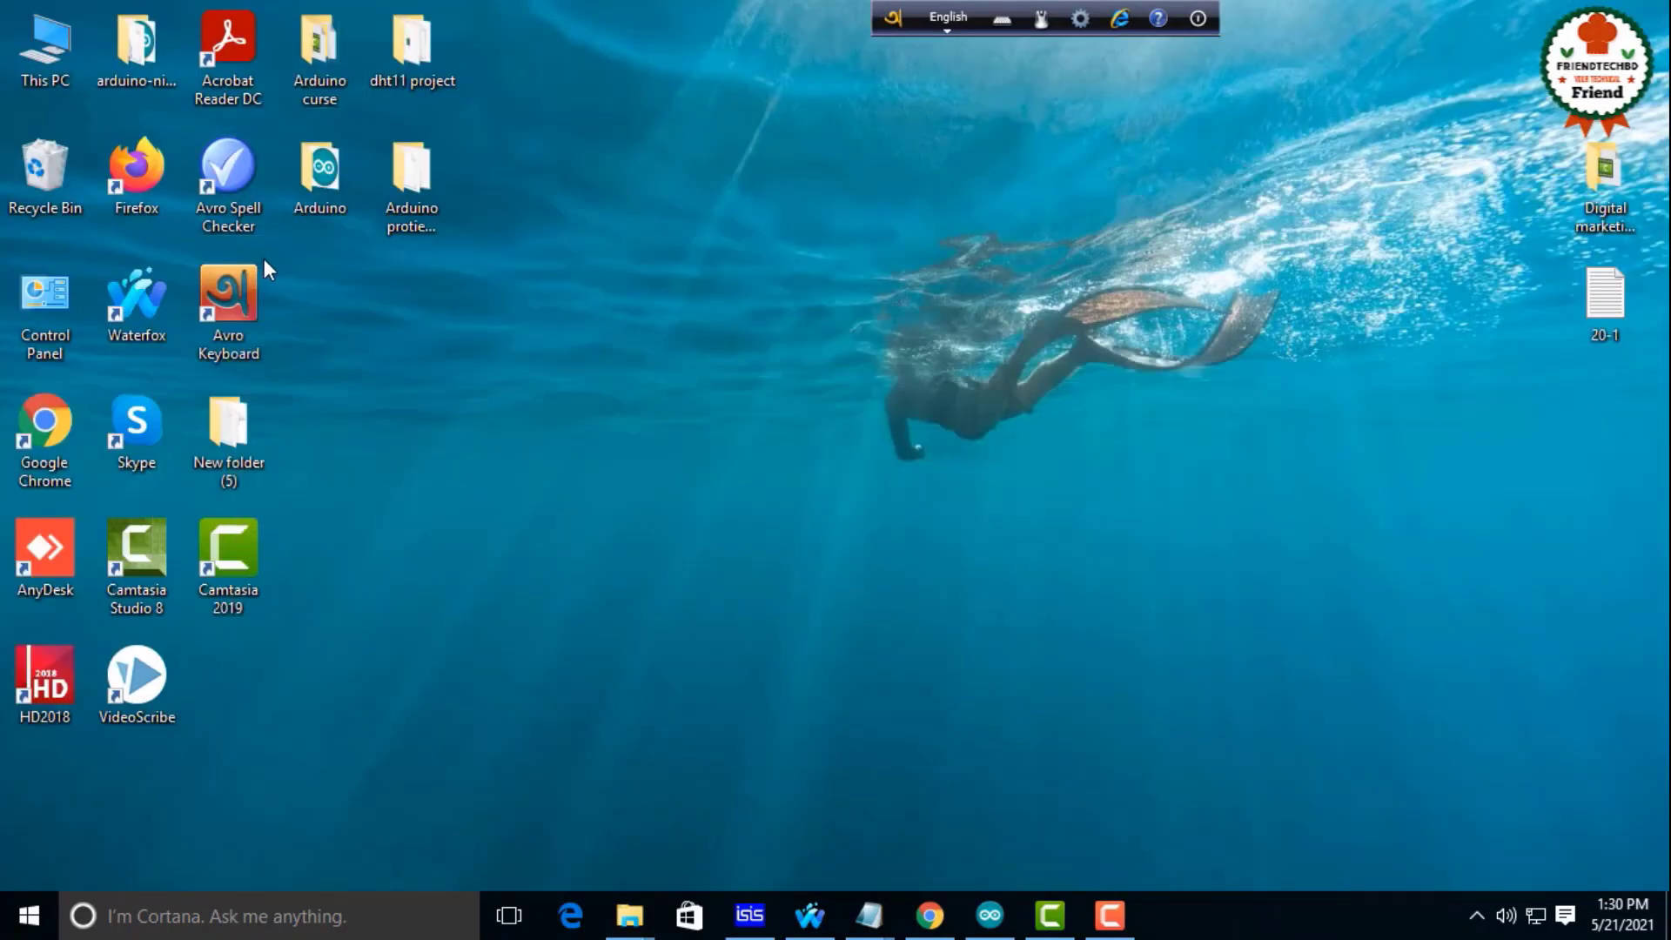
Switch to ISIS Professional, search the device library for "ardu", and return to the desktop.
click(749, 915)
click(83, 230)
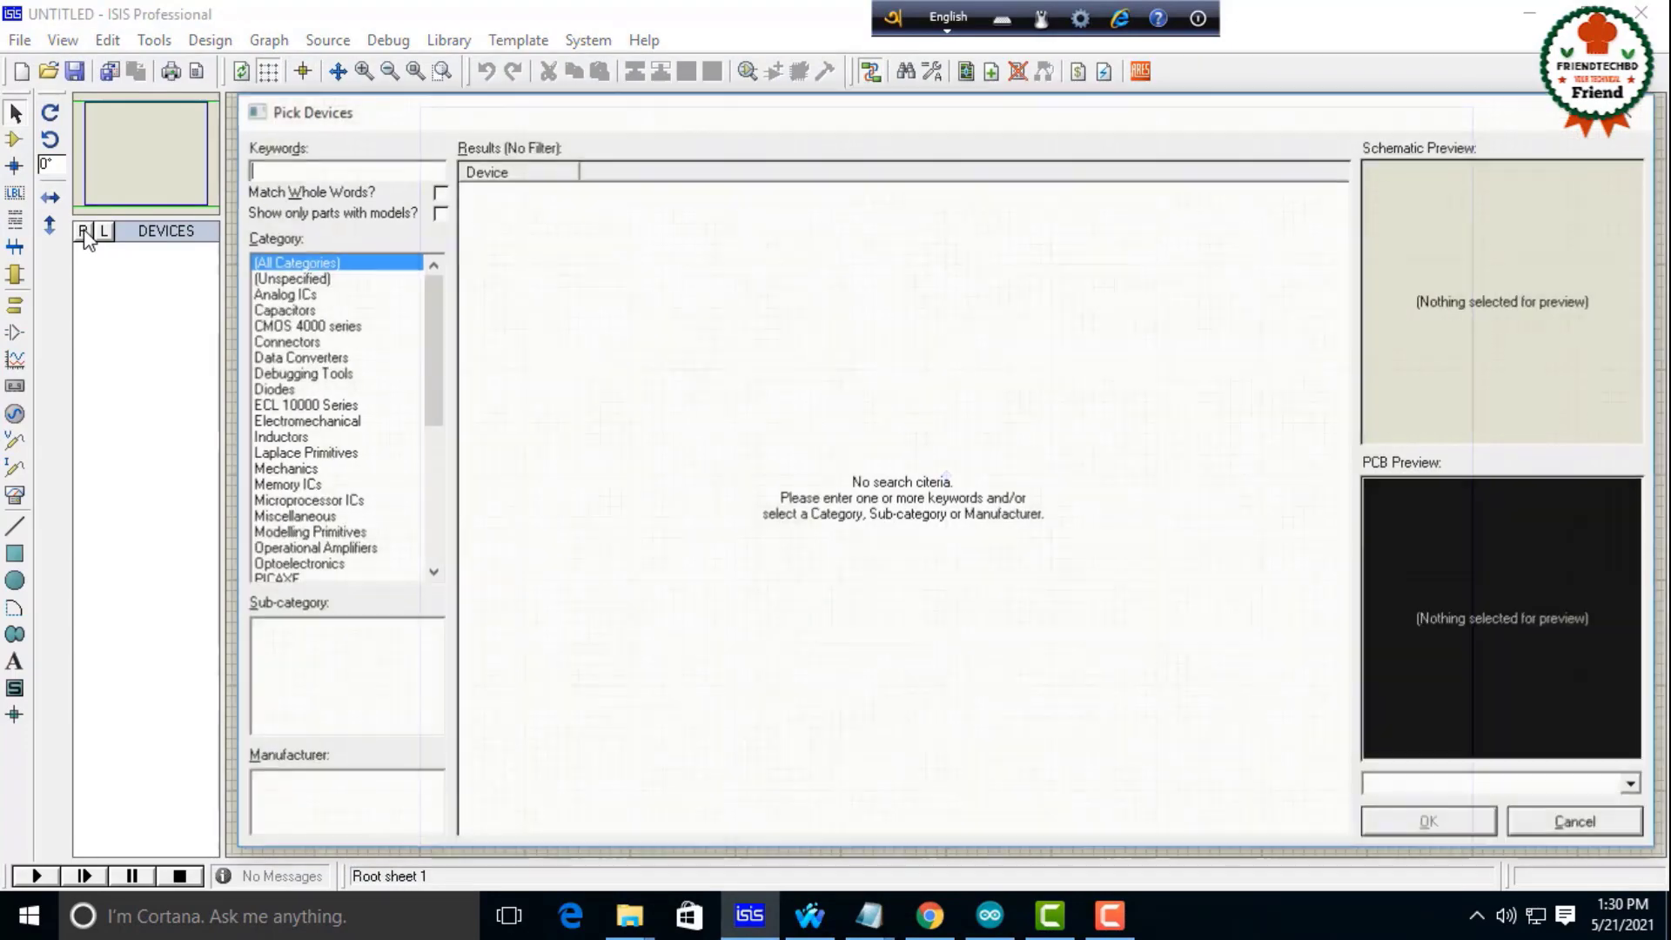
text(ar)
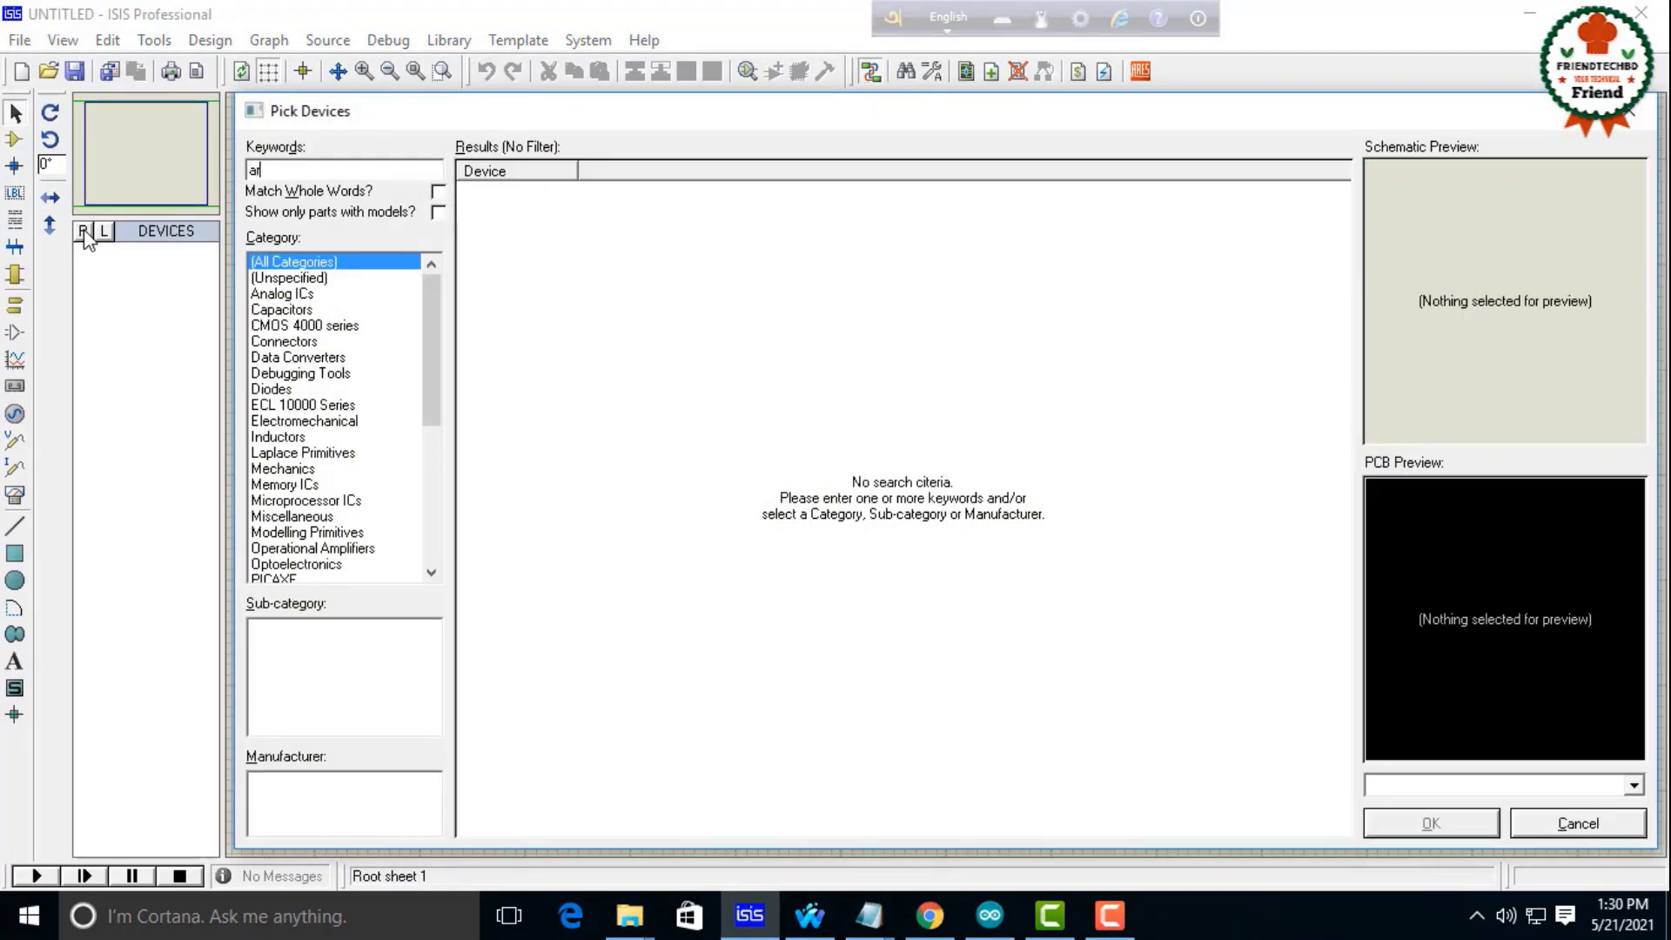
text(du)
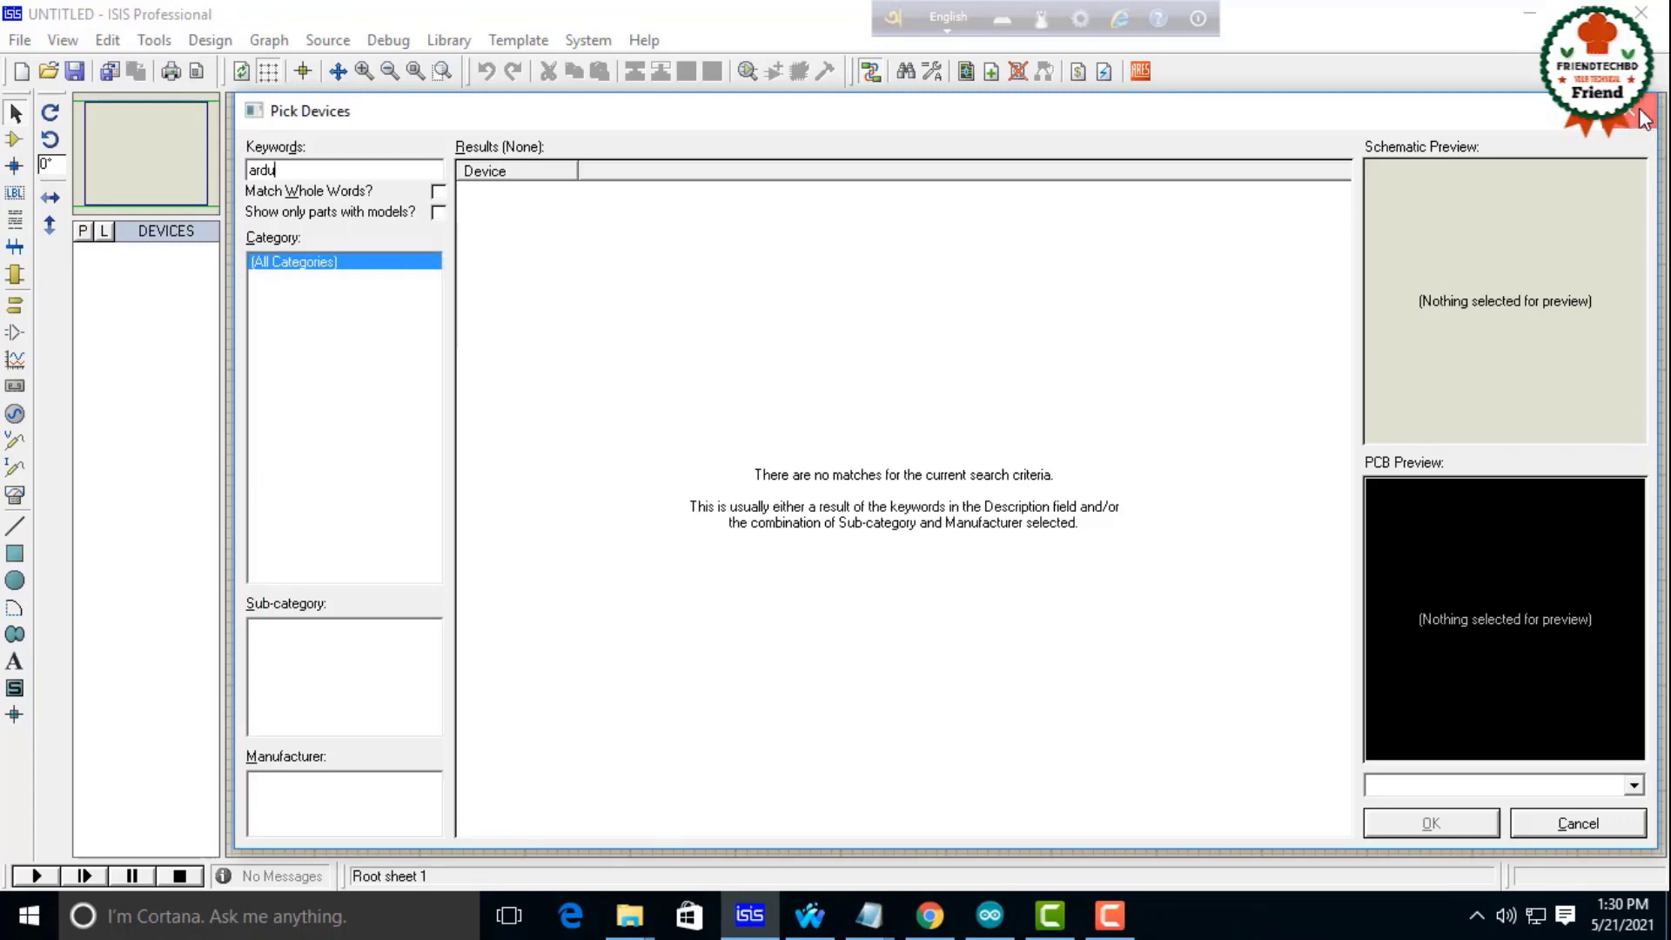
click(1644, 126)
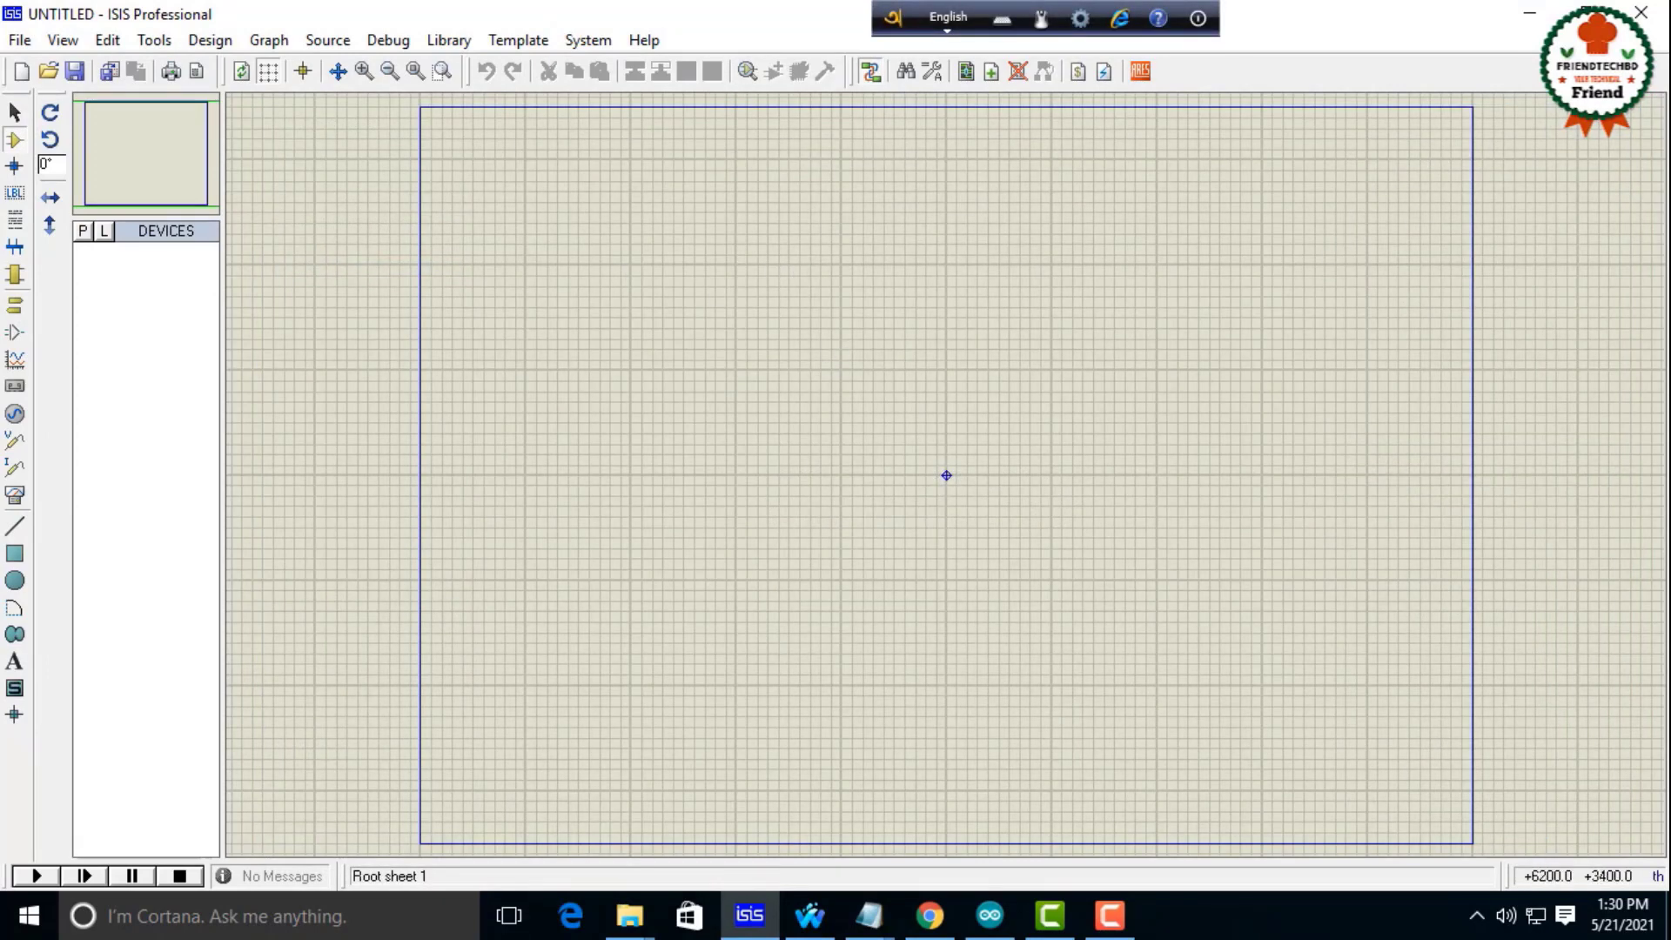
click(1529, 13)
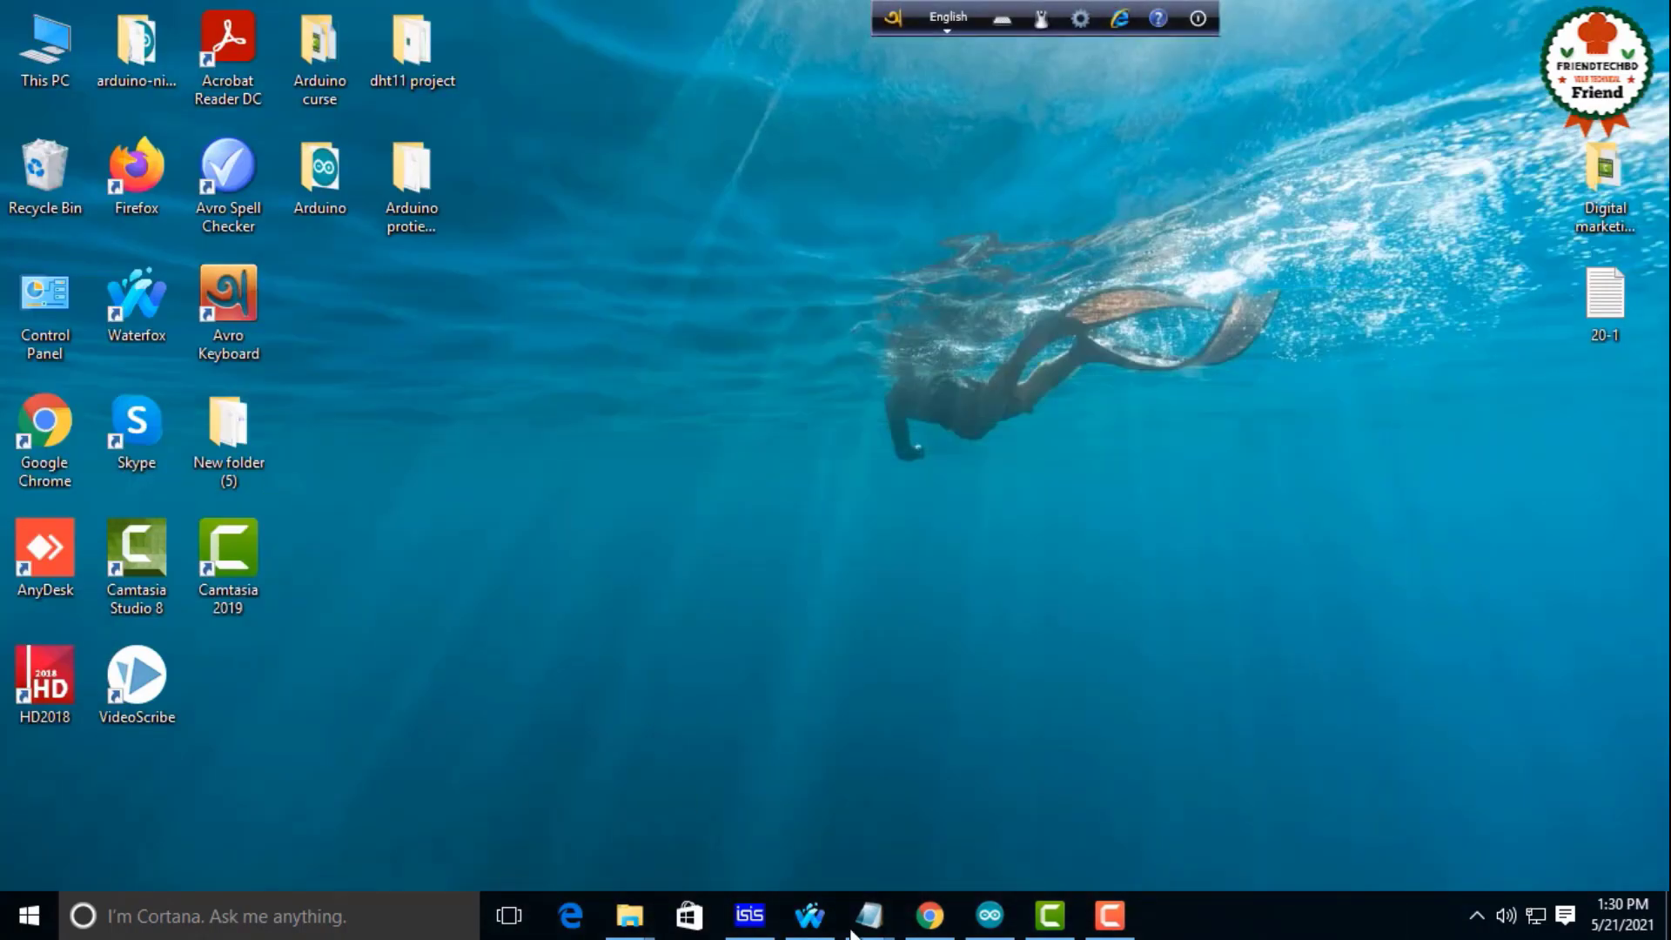
Copy ARDUINO.IDX, ARDUINO.LIB and BLOGEMBARCADO.LIB from the Arduino library proteus subfolder of the desktop's Arduino proties library folder.
double_click(405, 181)
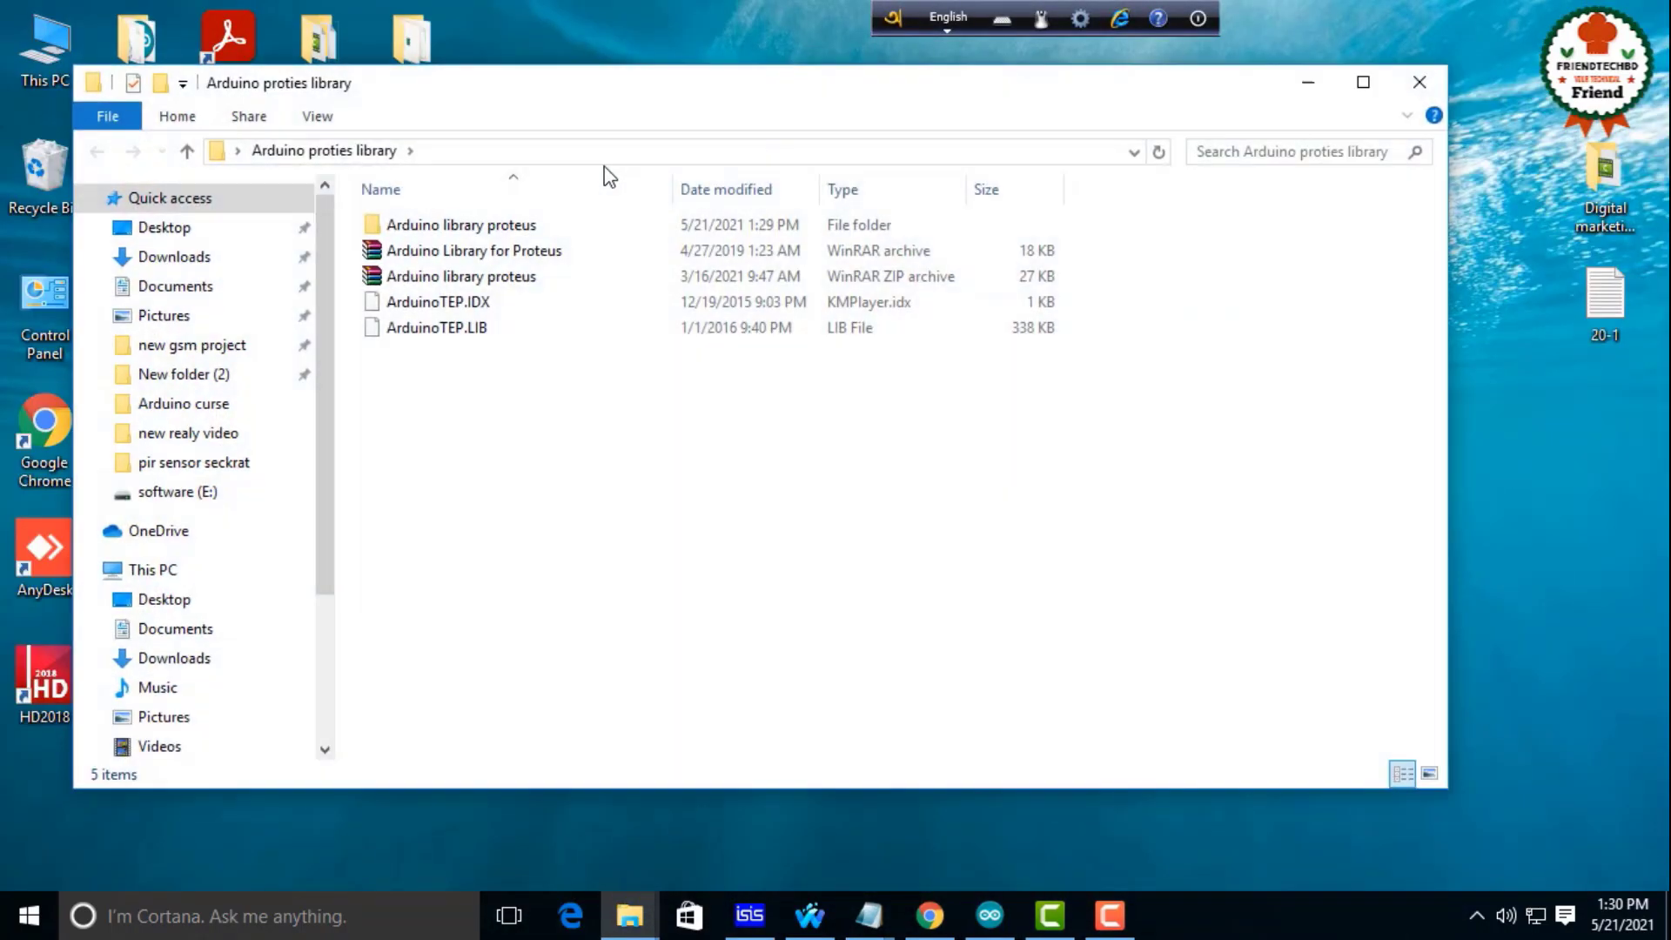
click(509, 227)
double_click(508, 224)
drag(435, 371, 512, 237)
right_click(512, 239)
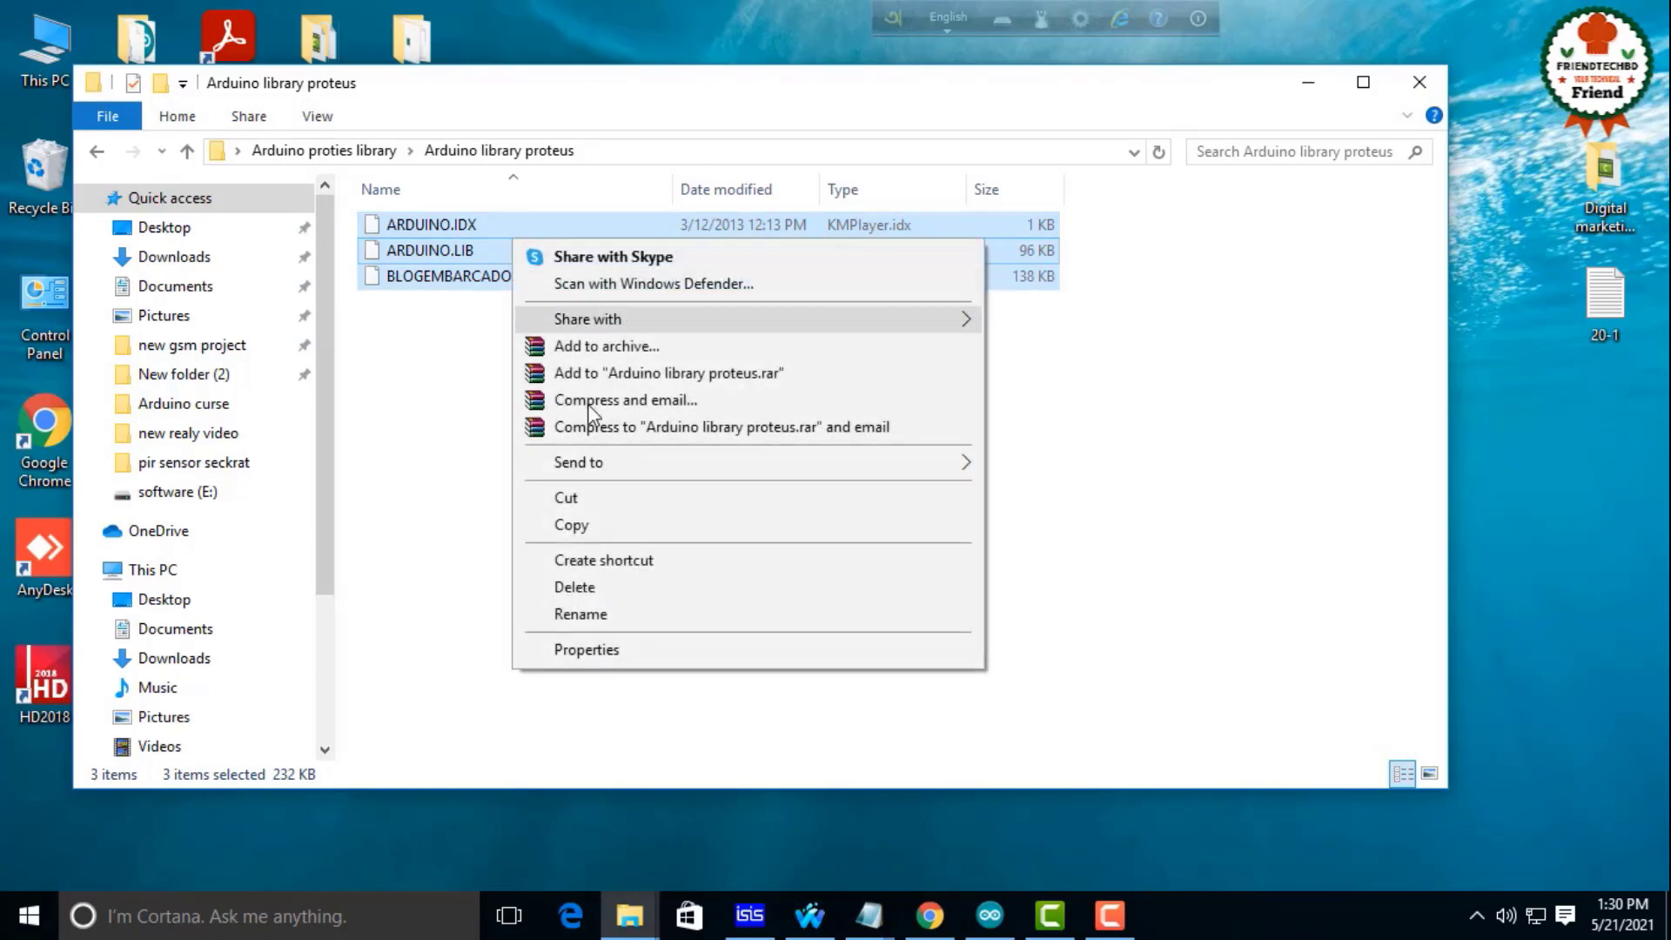
click(608, 527)
click(1308, 84)
Open the LIBRARY folder of Proteus 7 Professional under Labcenter Electronics in Program Files (x86) on drive C and maximize the window.
double_click(45, 48)
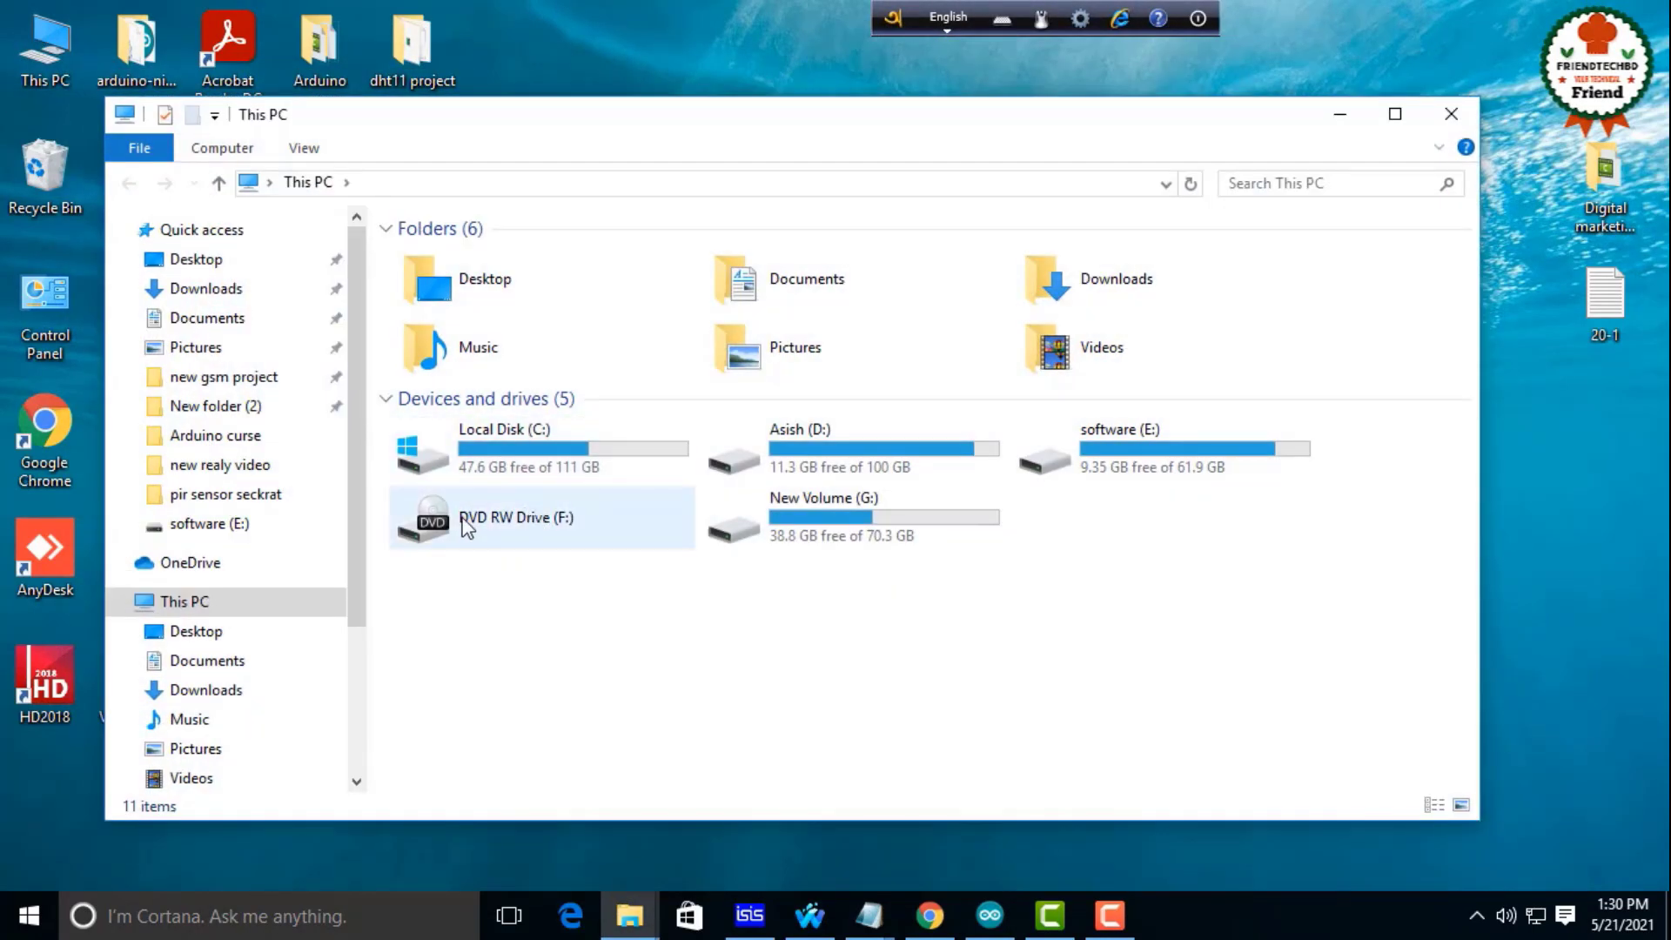
double_click(540, 461)
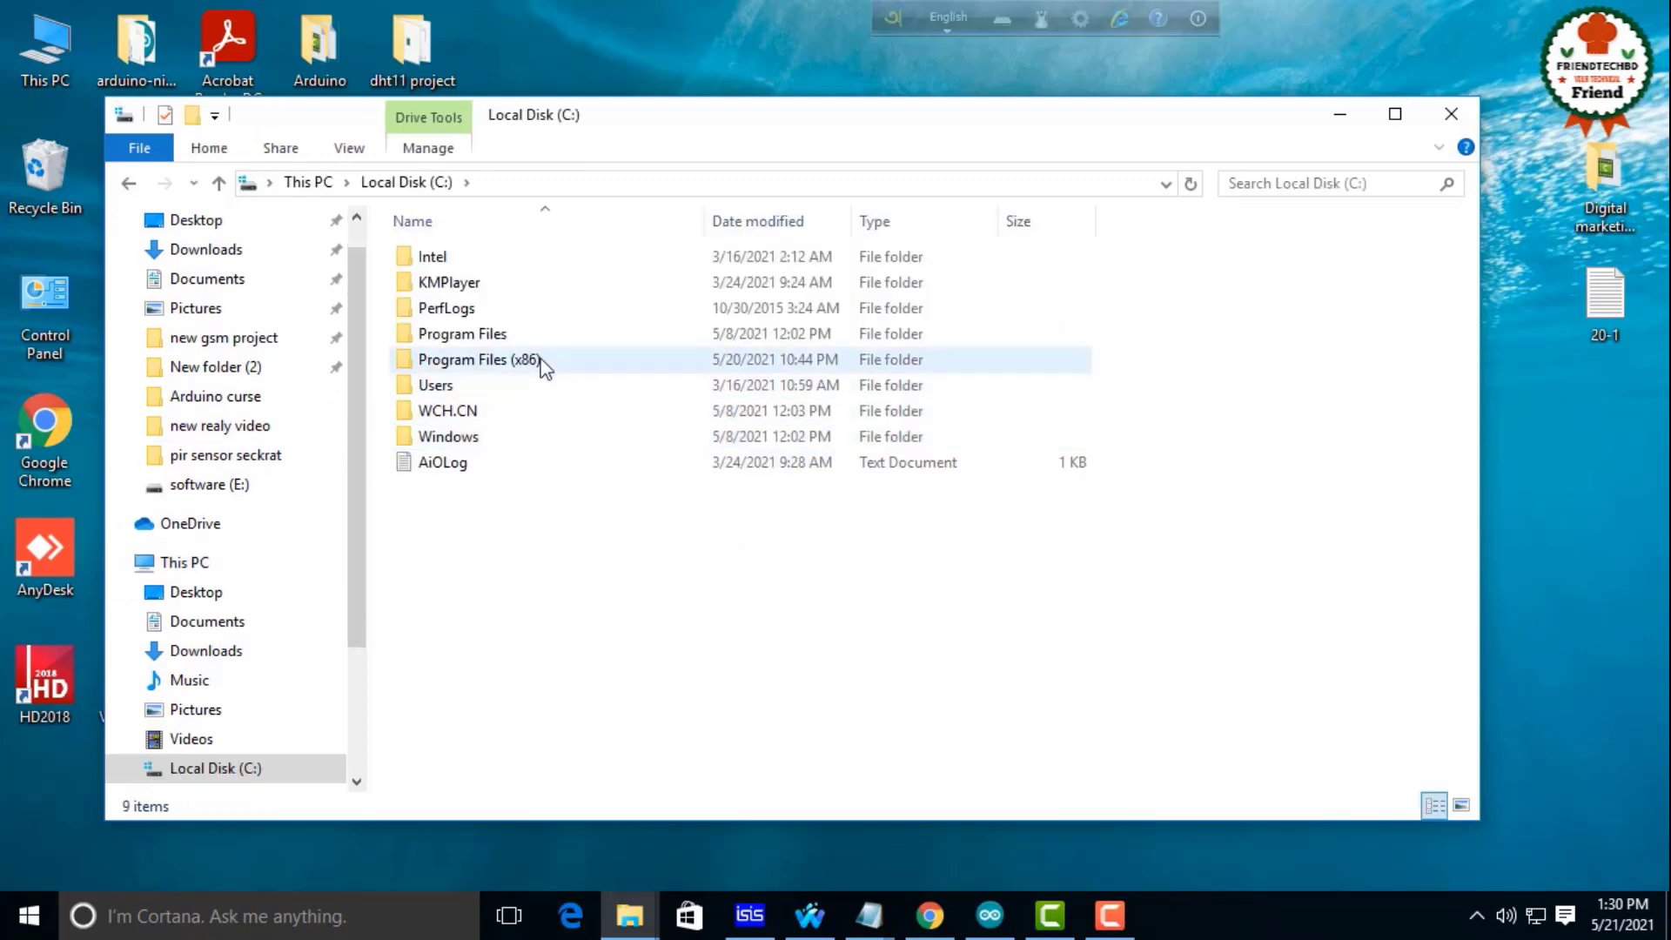
mouse_move(541, 364)
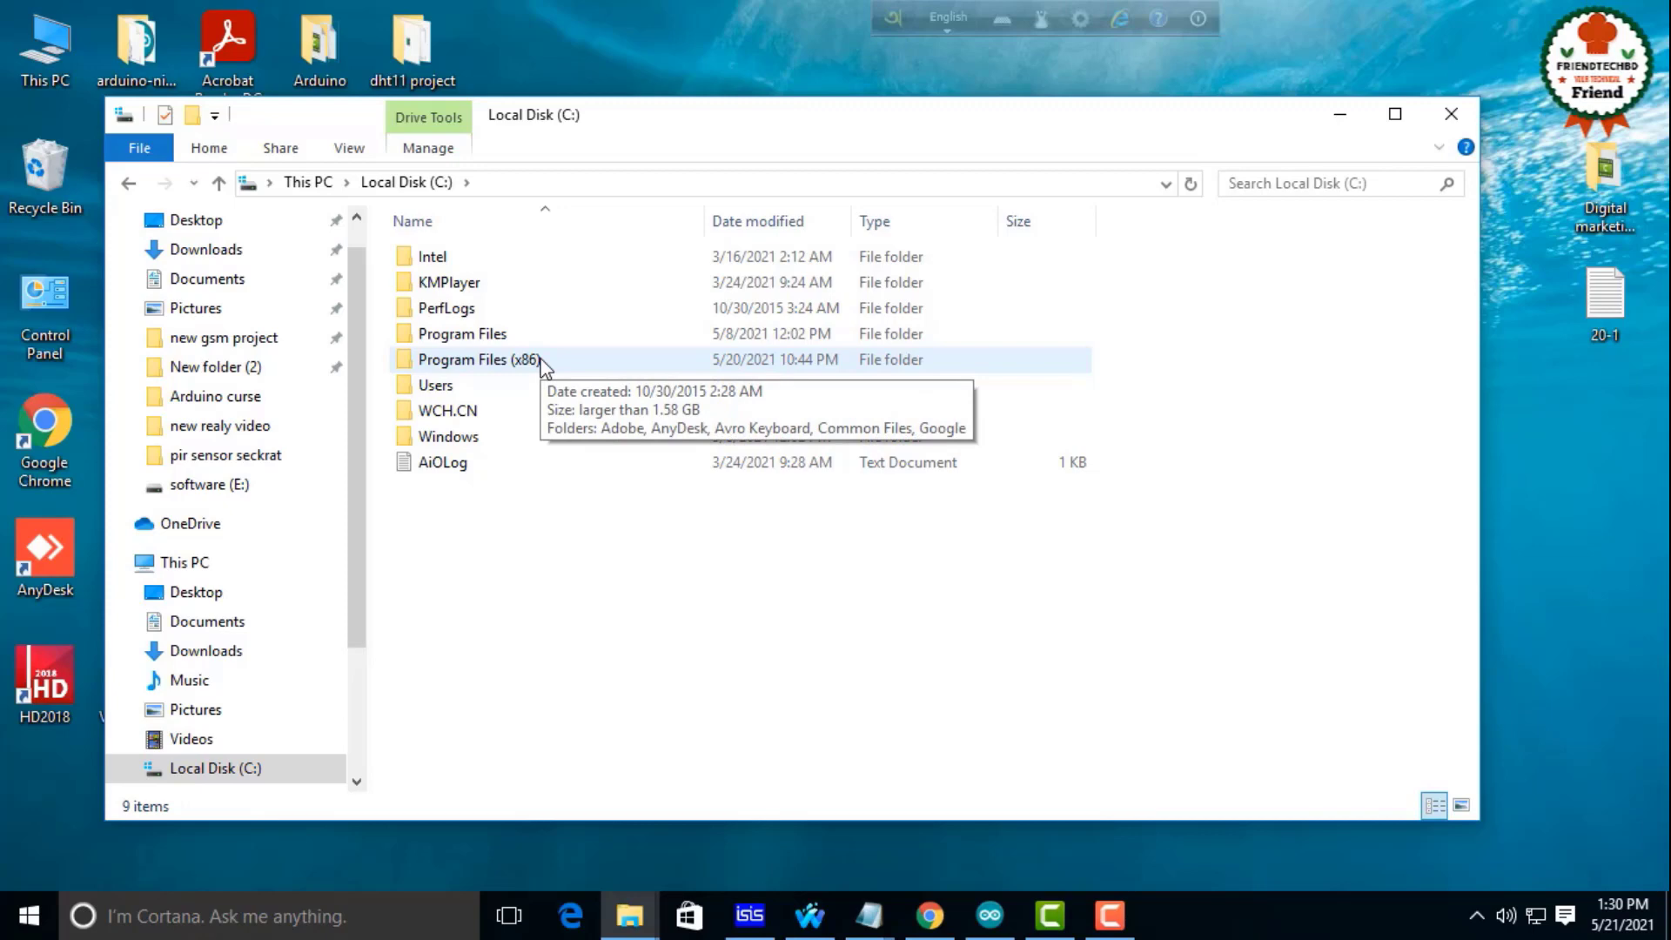
double_click(527, 364)
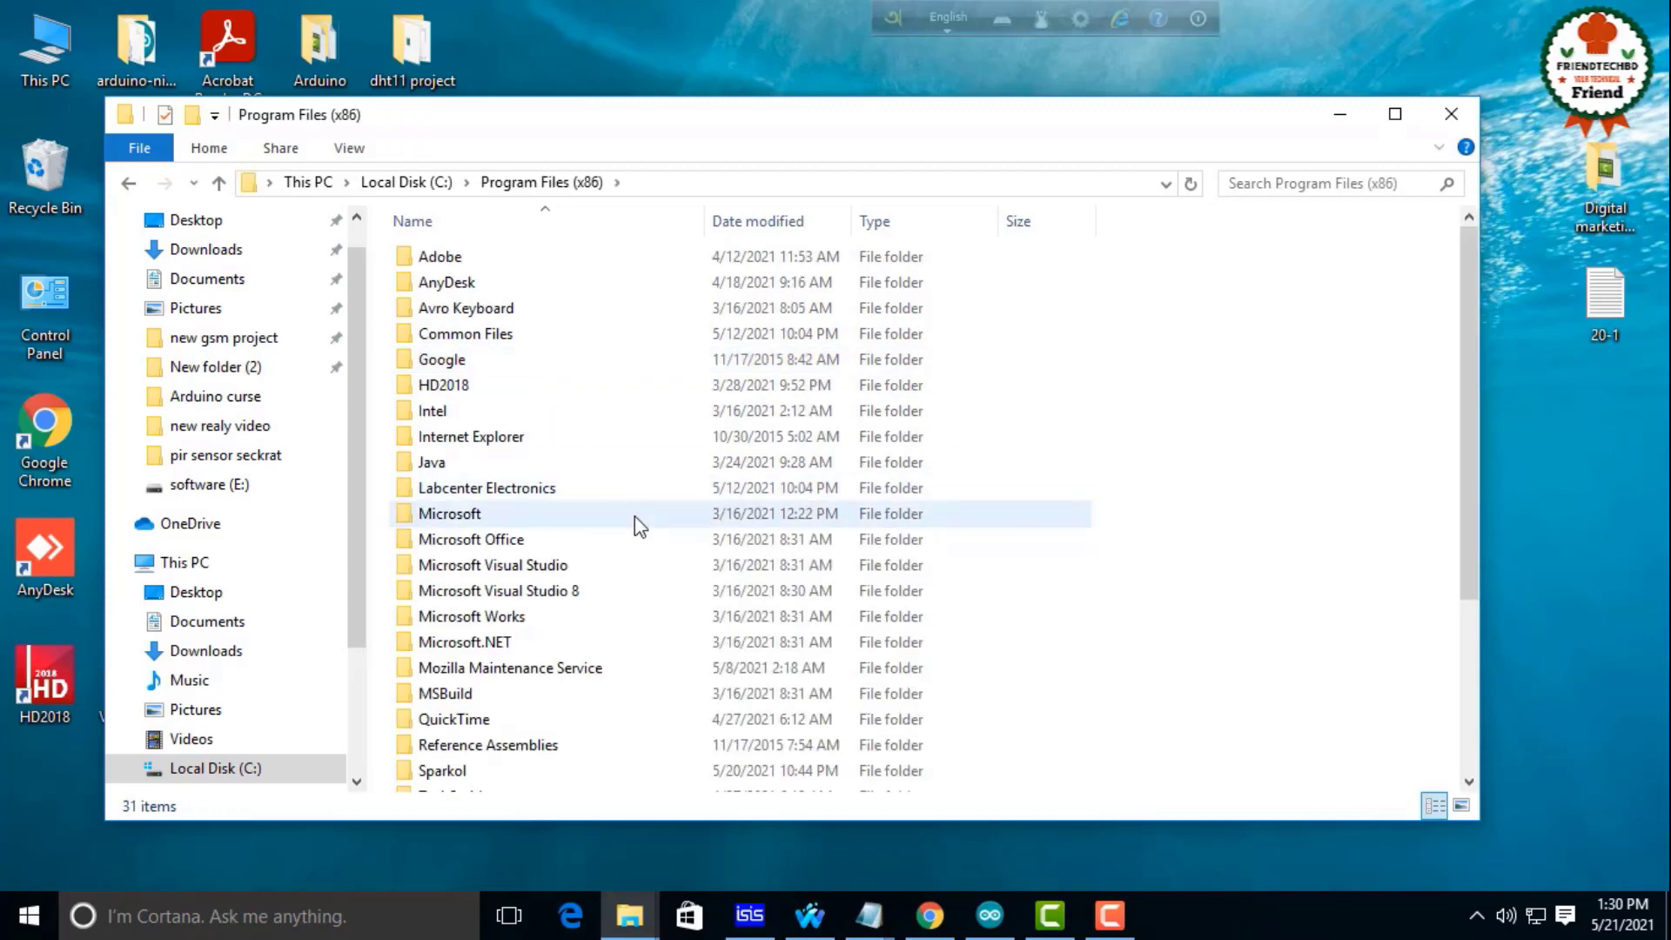
scroll(635, 515, down, 3)
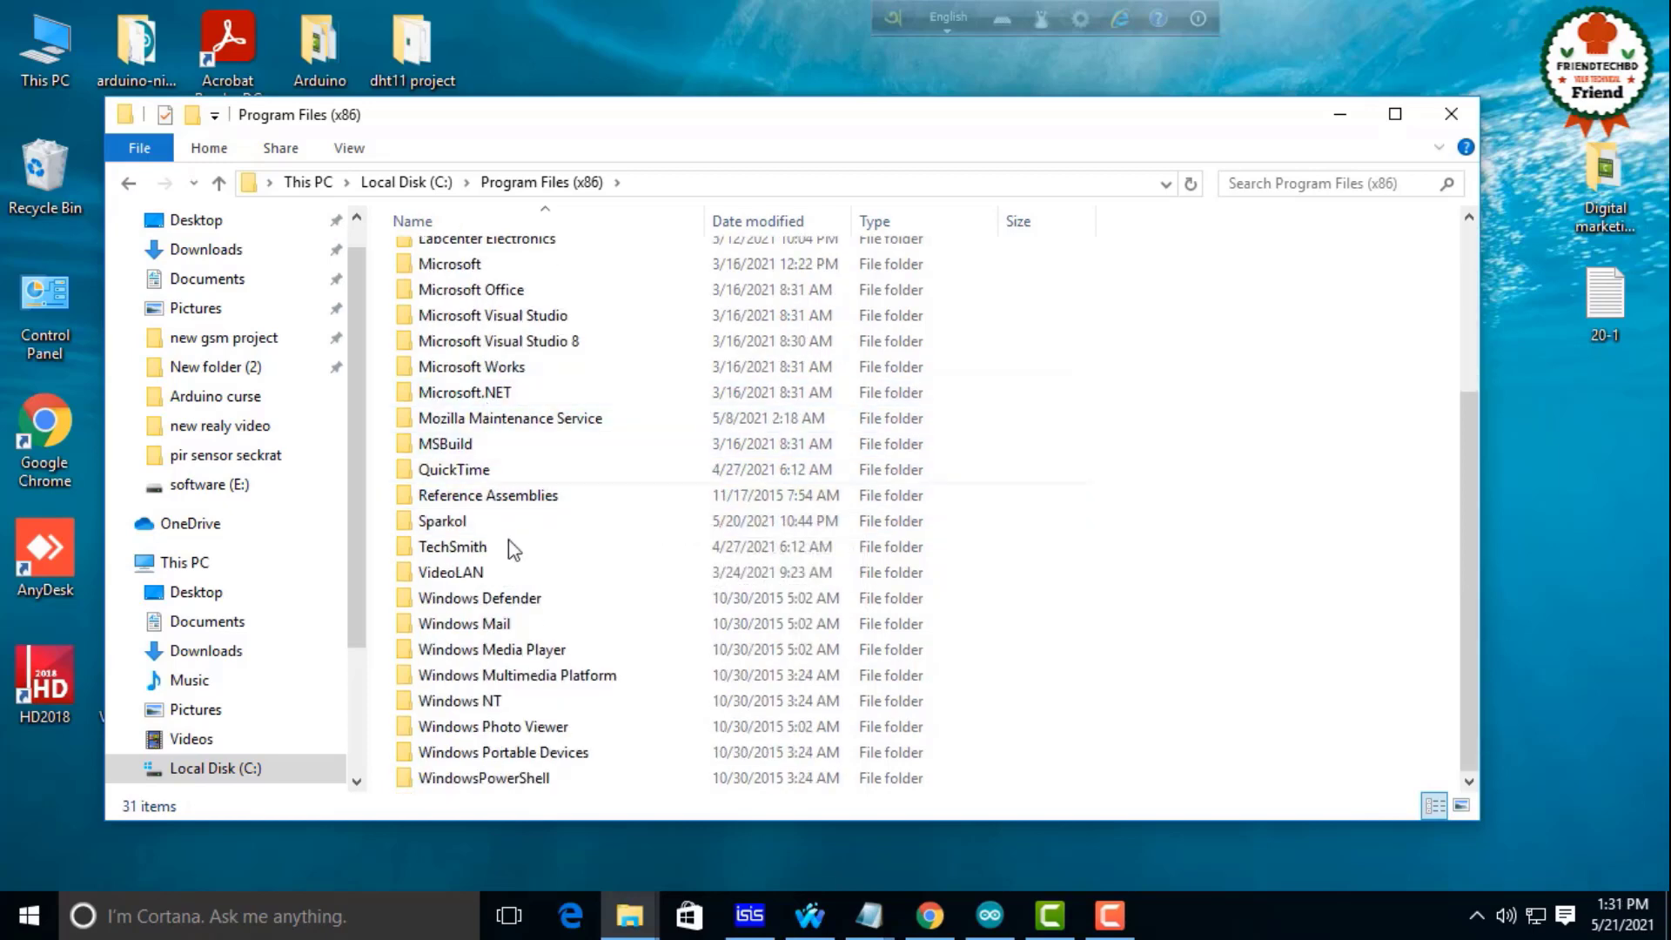
scroll(491, 587, up, 3)
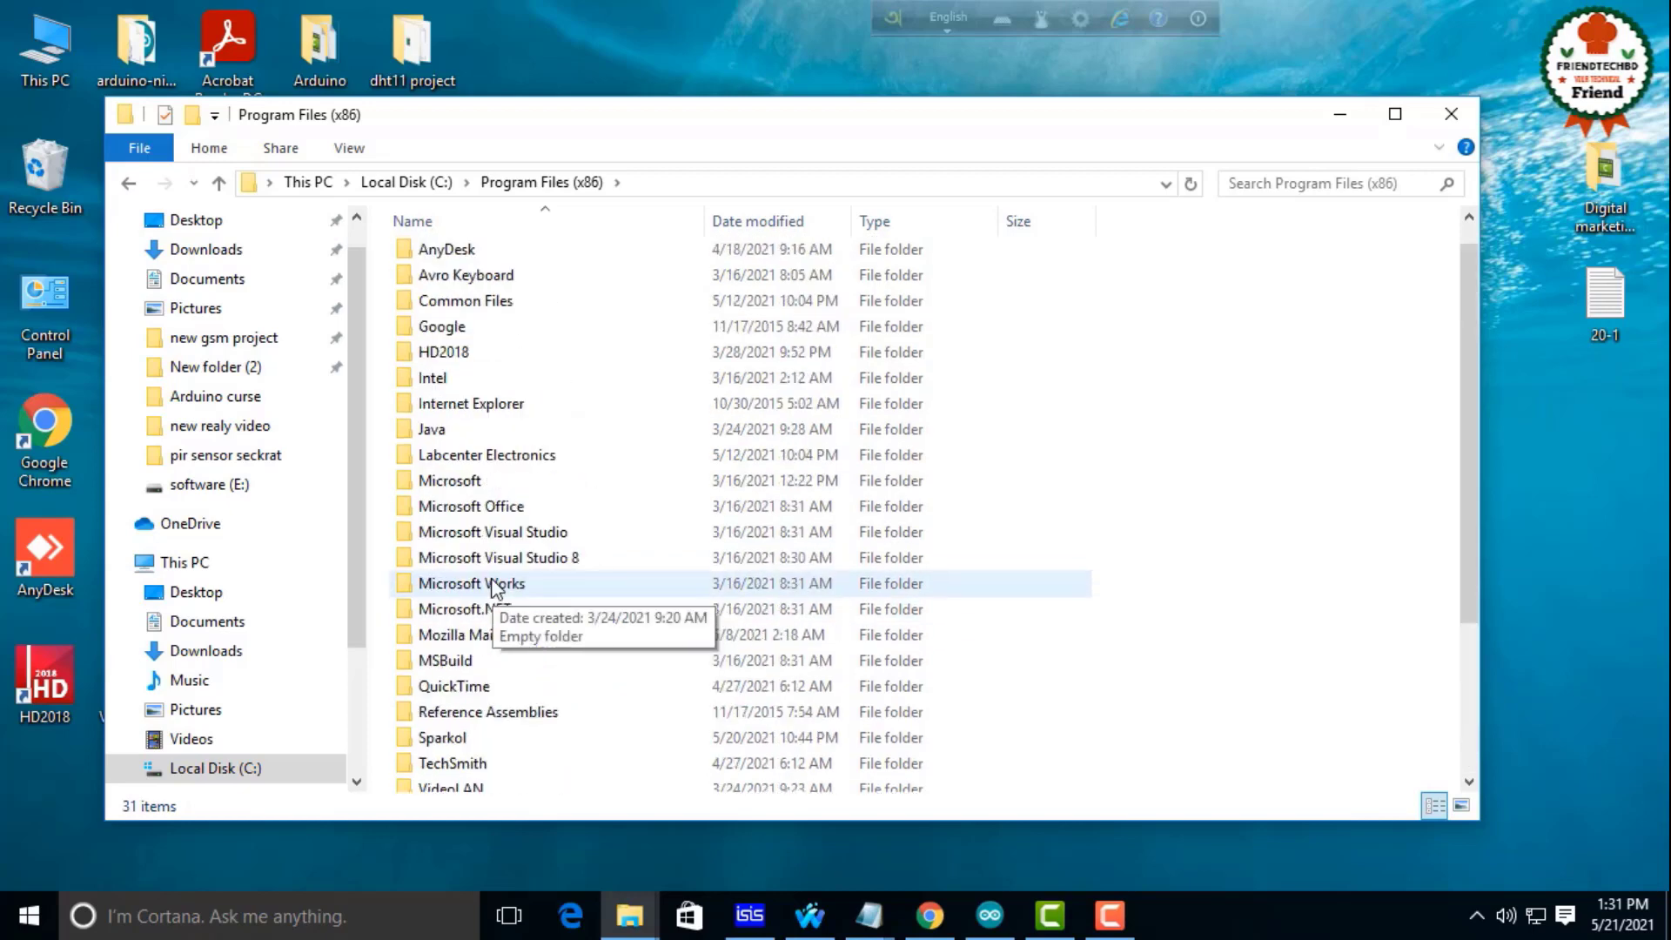
double_click(493, 455)
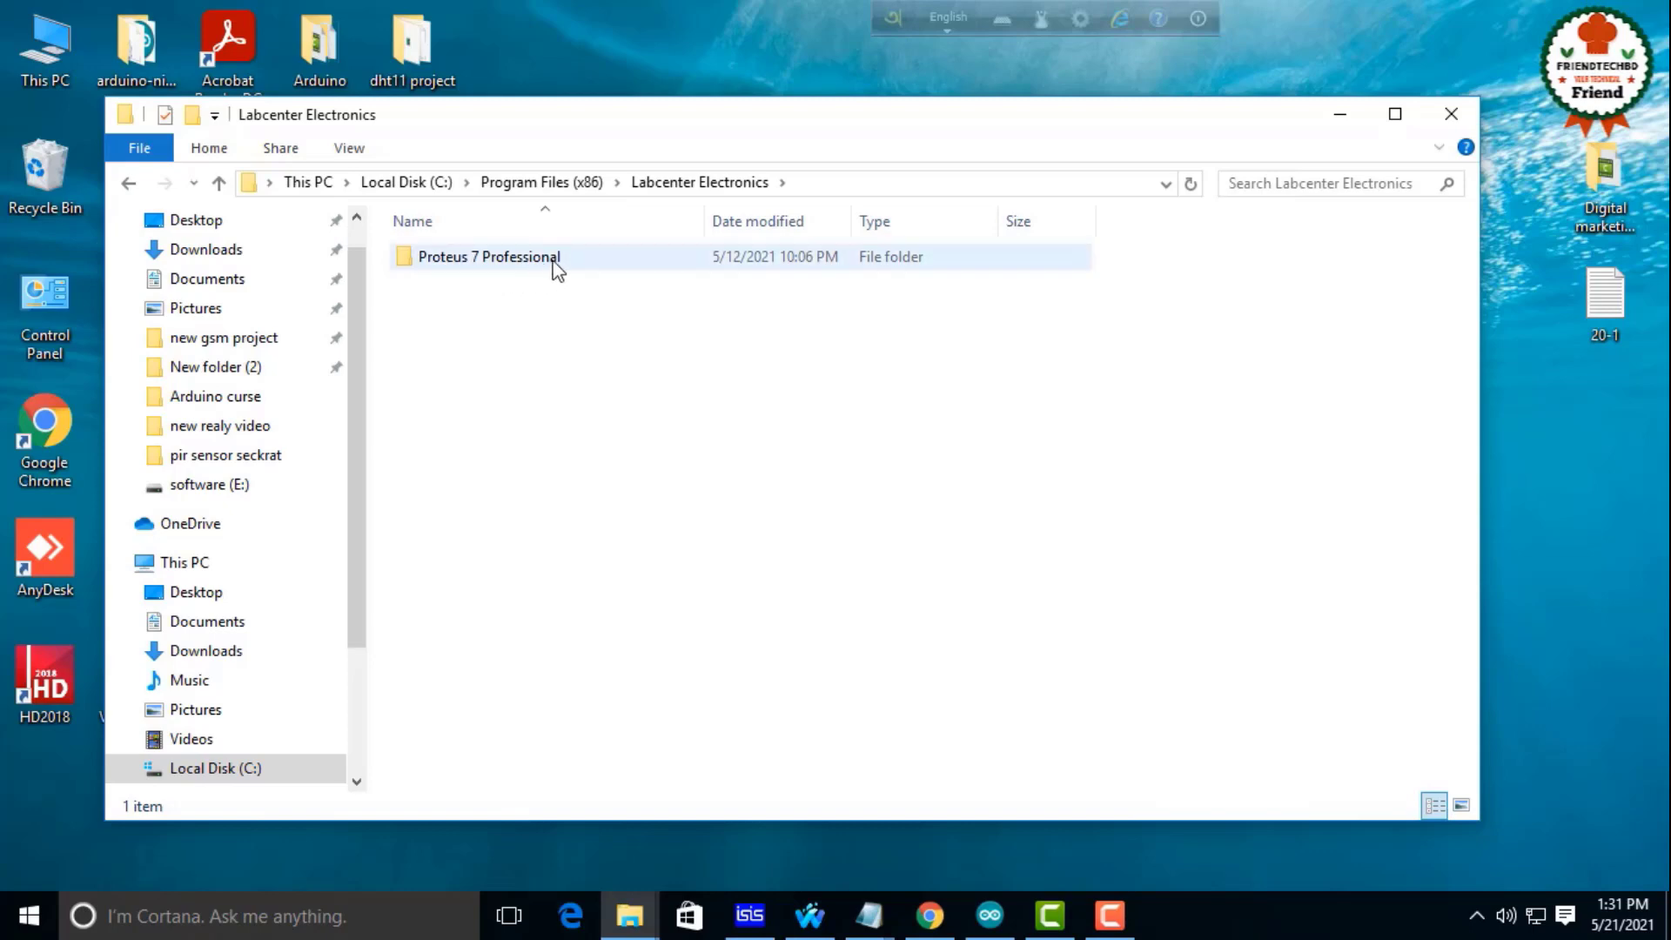
double_click(576, 257)
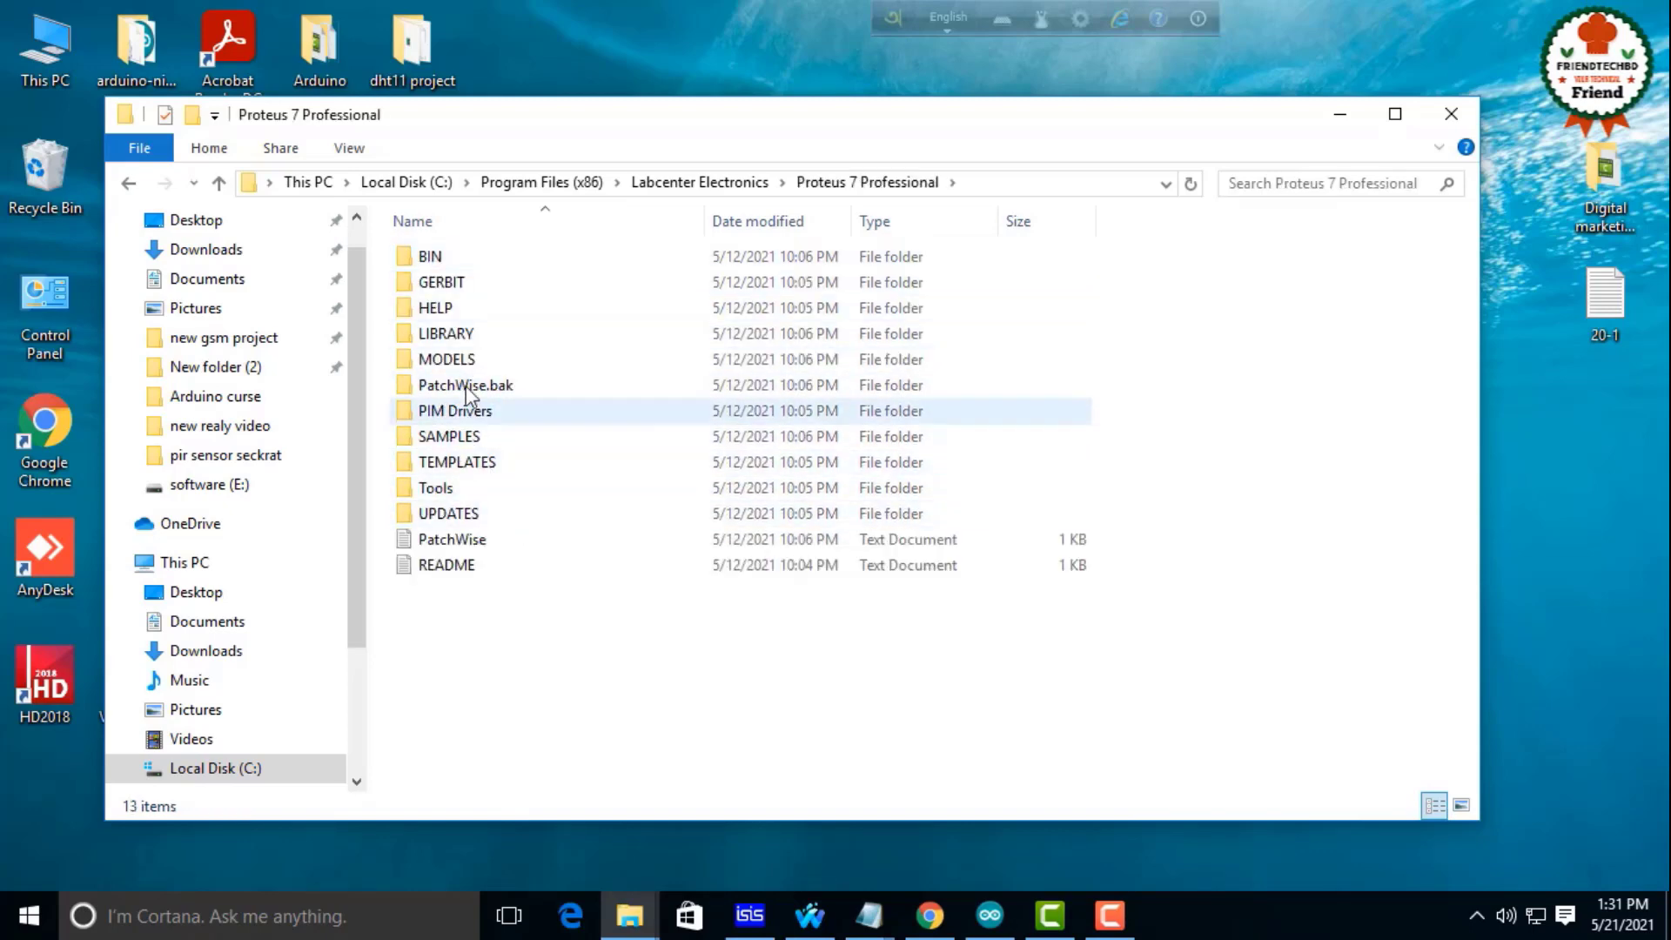
double_click(460, 336)
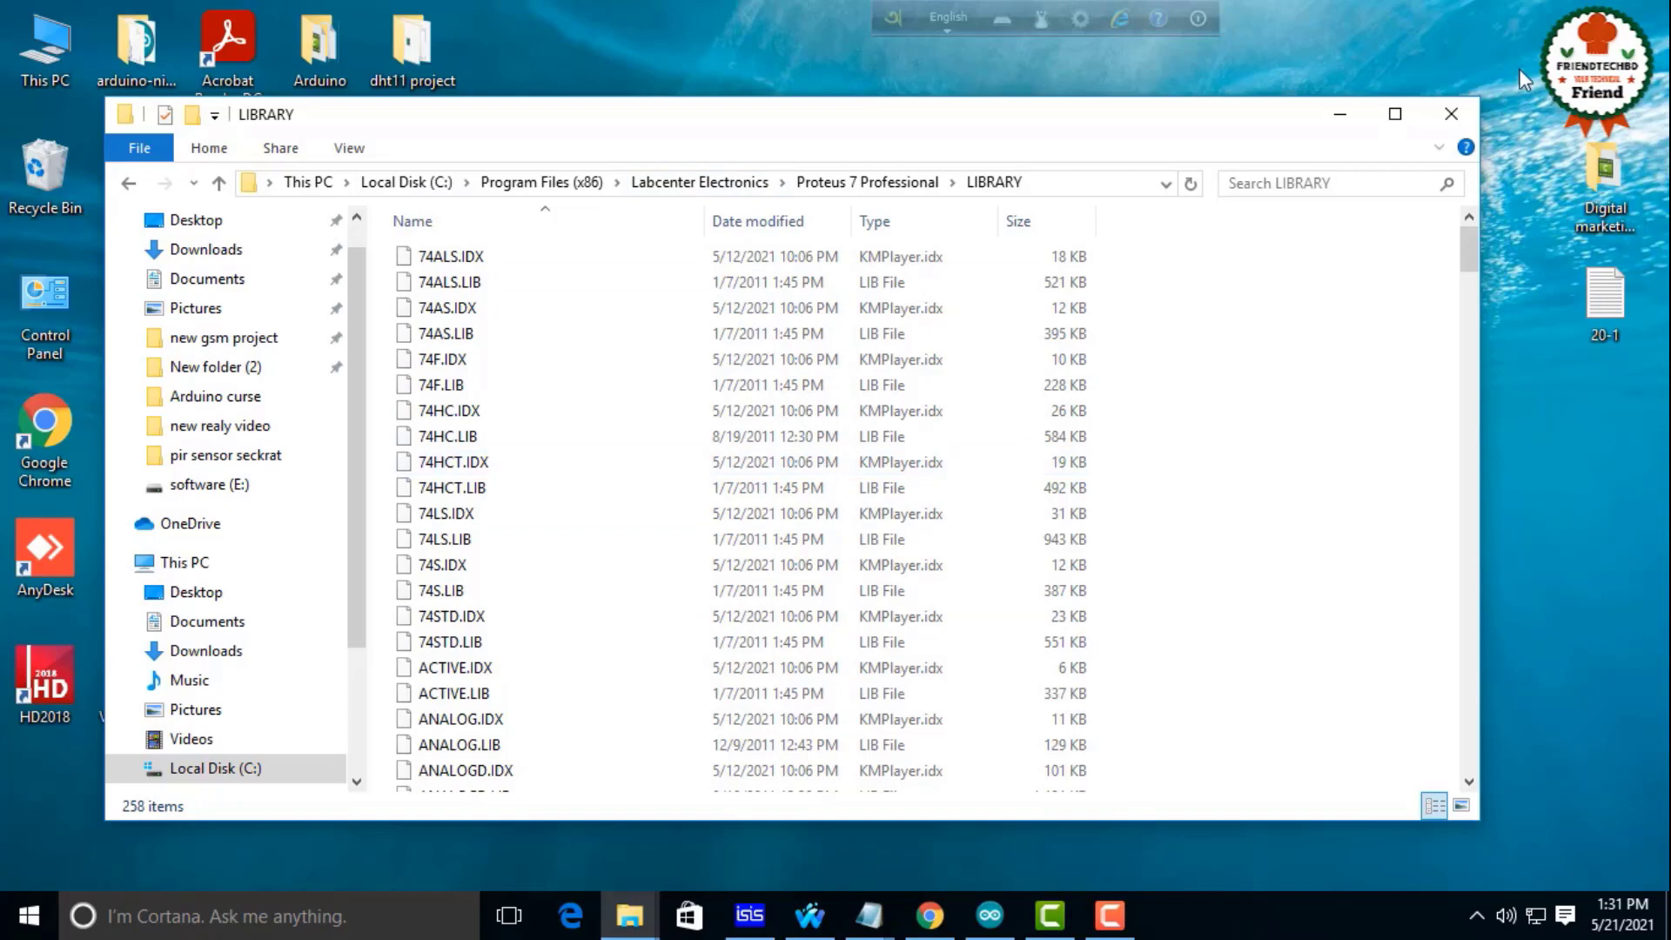
click(1394, 114)
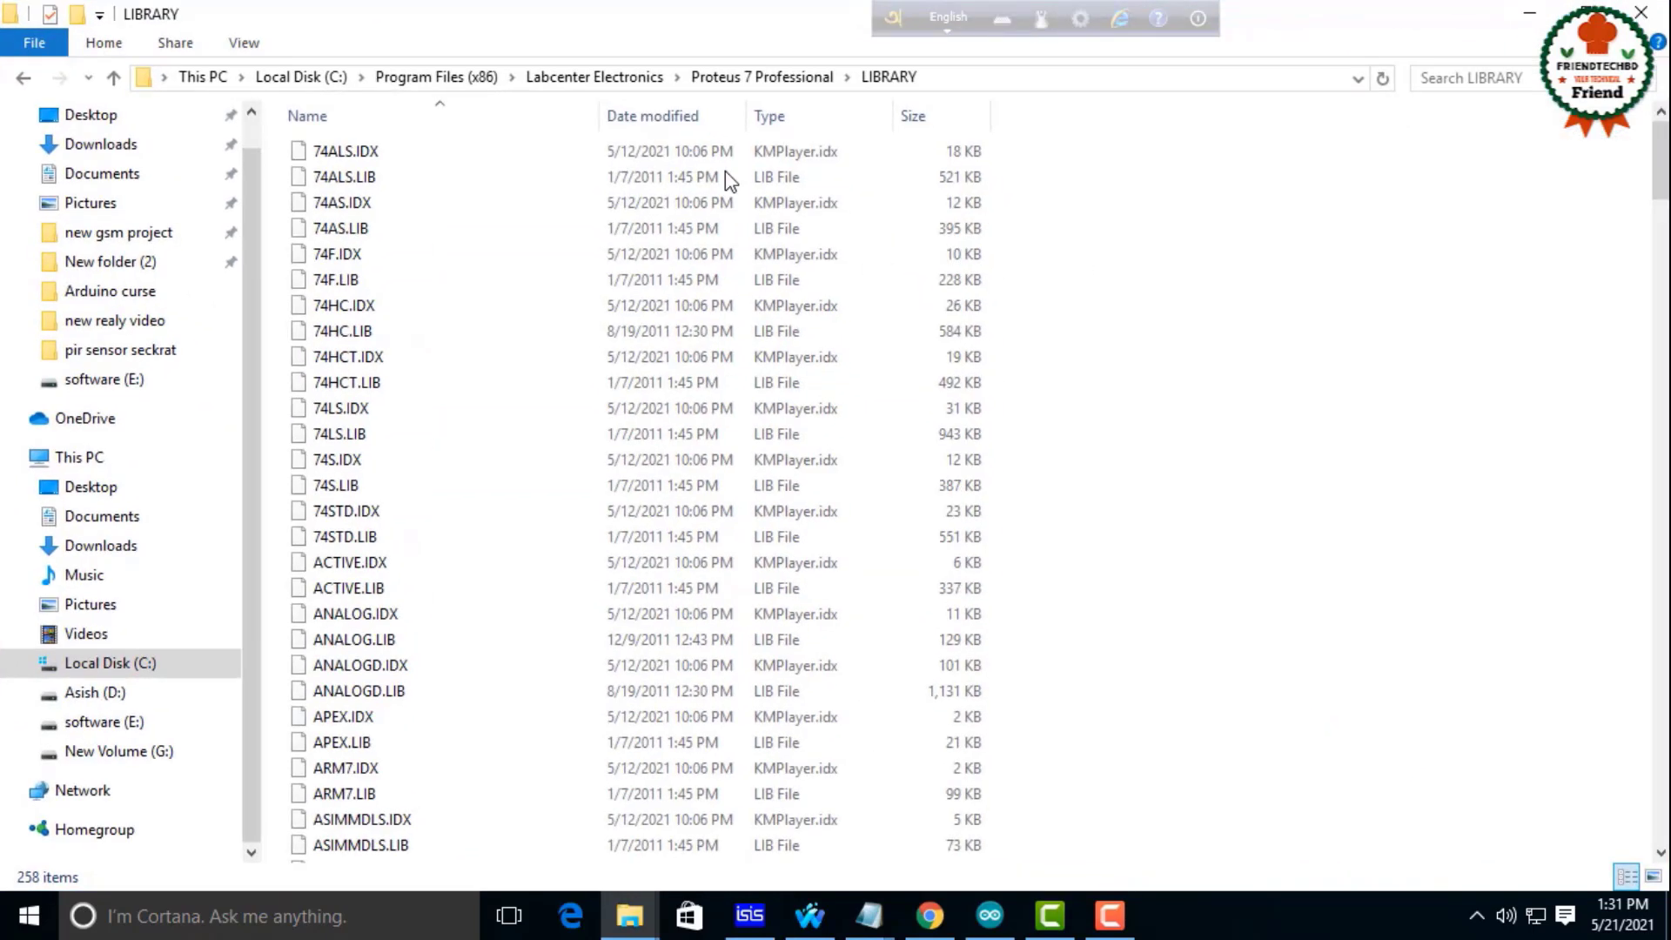
Paste the copied Arduino library files into the Proteus LIBRARY folder and close the window.
right_click(1111, 401)
click(1171, 571)
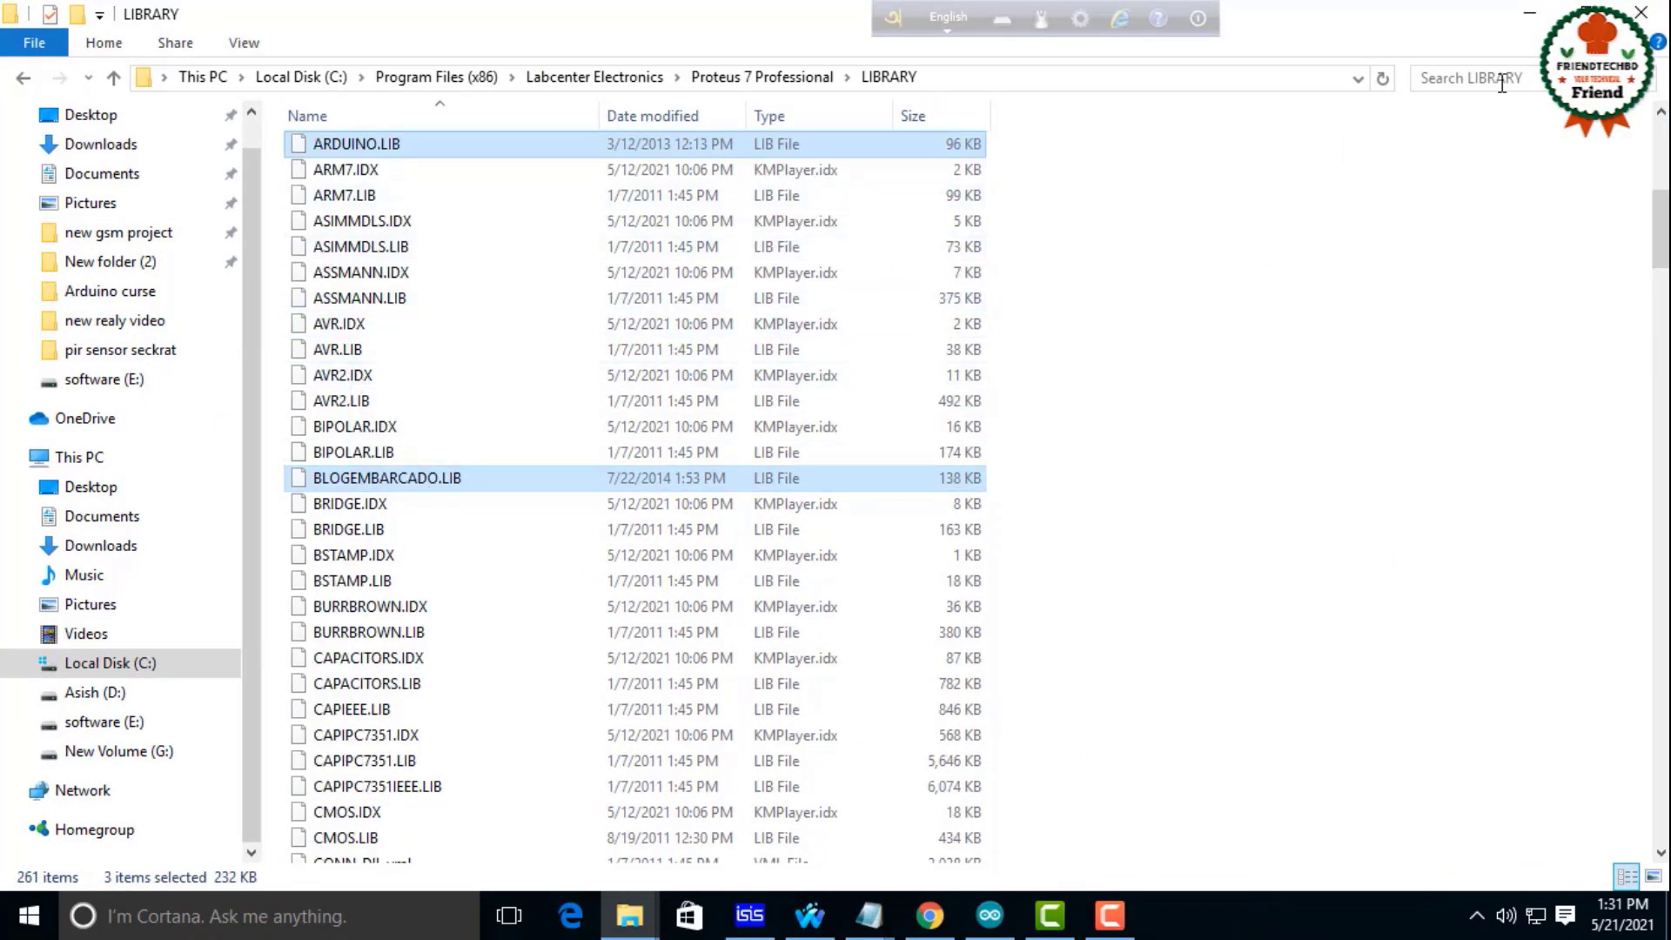
click(1641, 14)
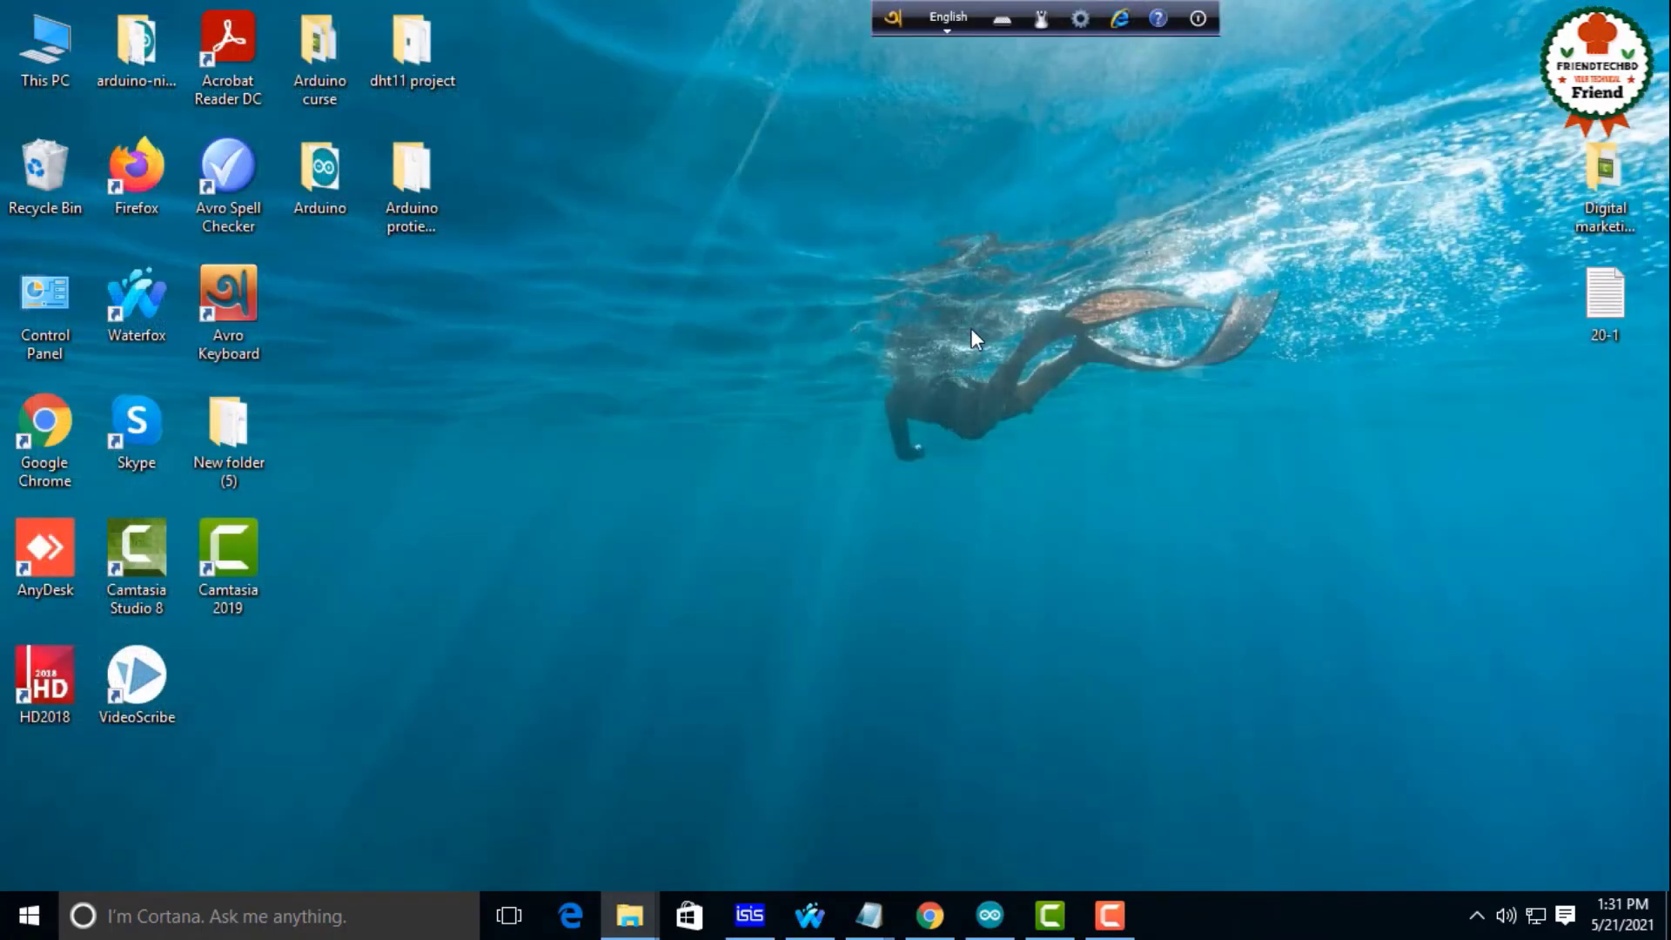
Refresh the desktop and switch back to ISIS Professional.
right_click(601, 315)
click(665, 379)
right_click(696, 317)
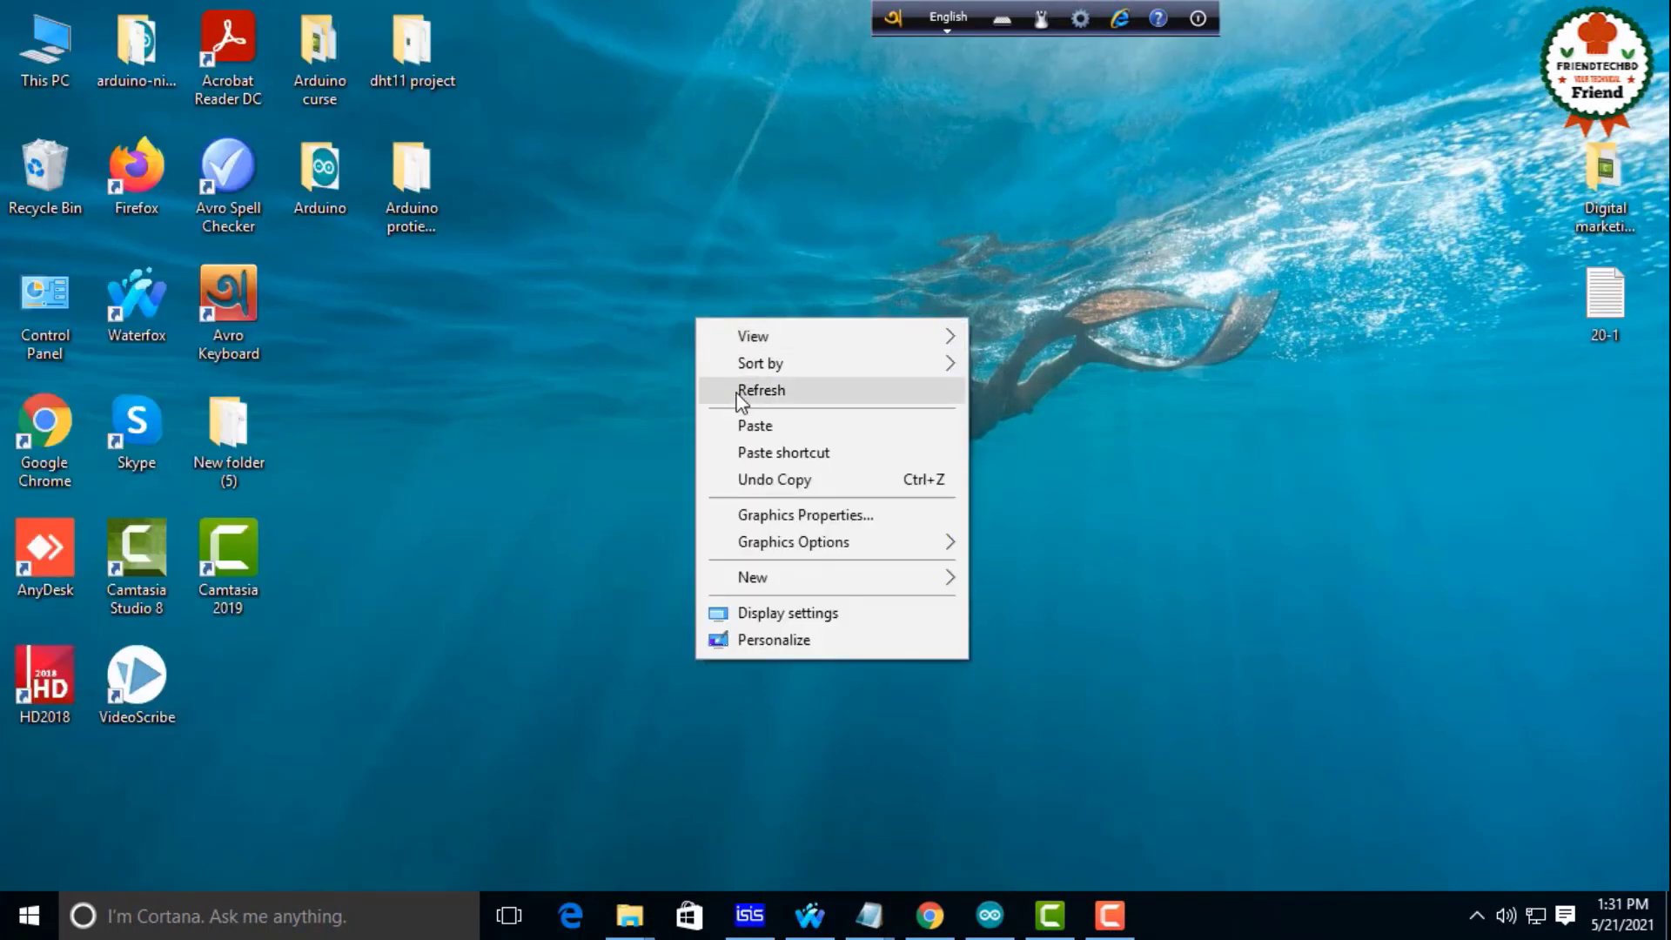
click(740, 393)
click(750, 915)
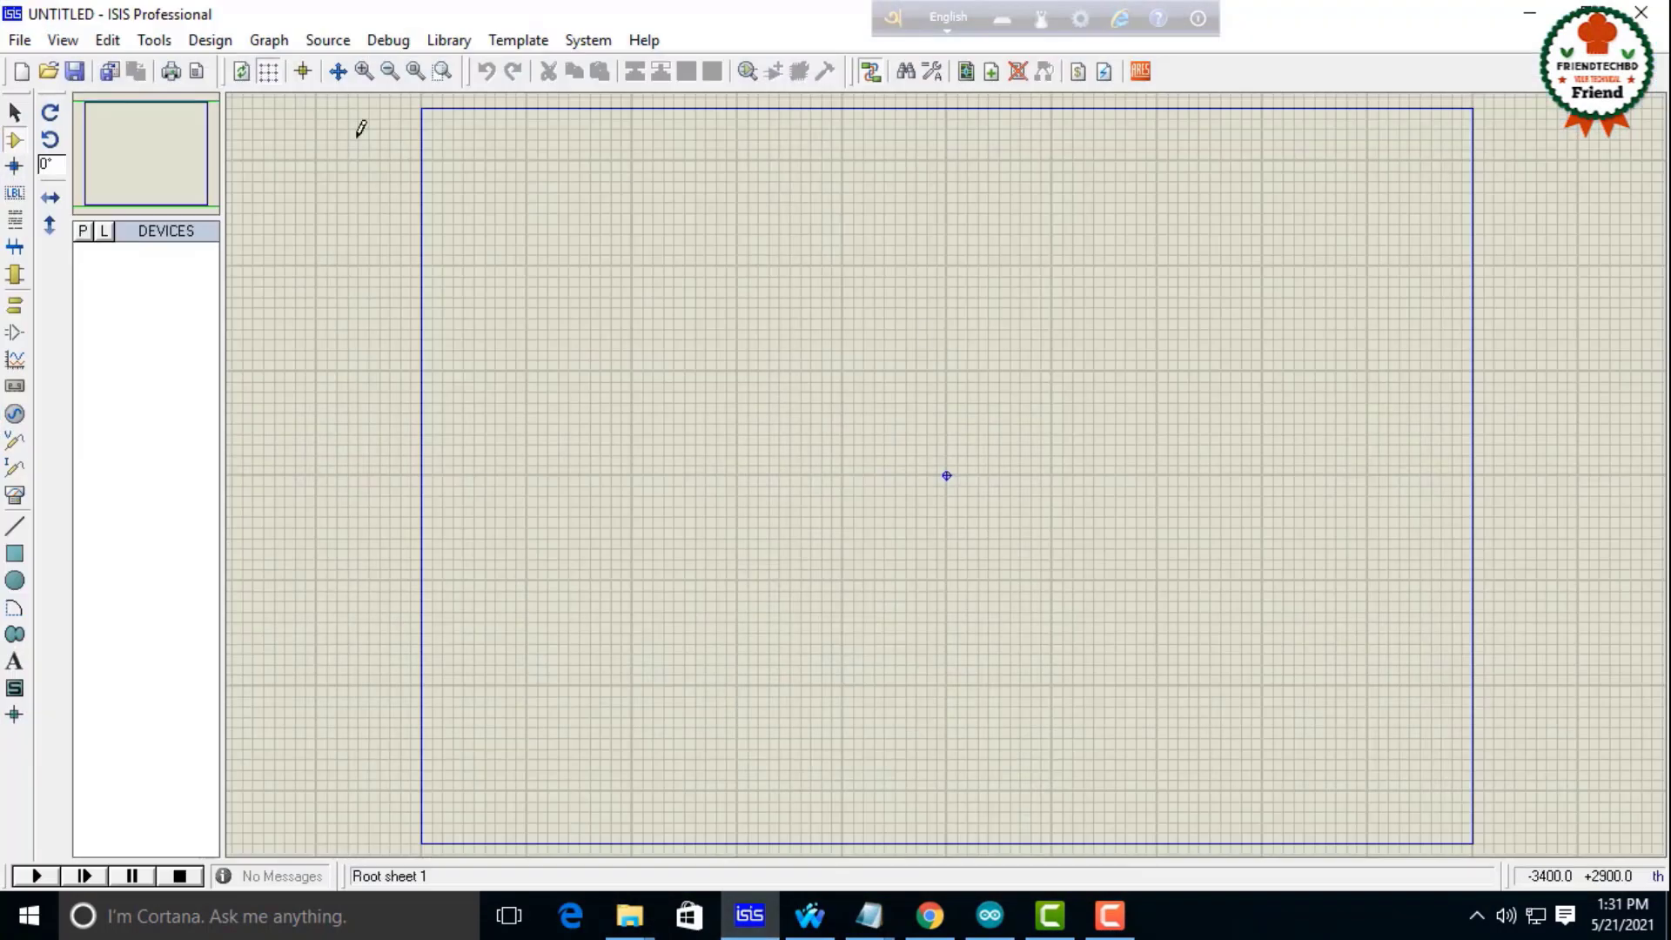
Close ISIS Professional, refresh the desktop, and relaunch ISIS, declining the sample designs and the USC renewal.
click(1641, 14)
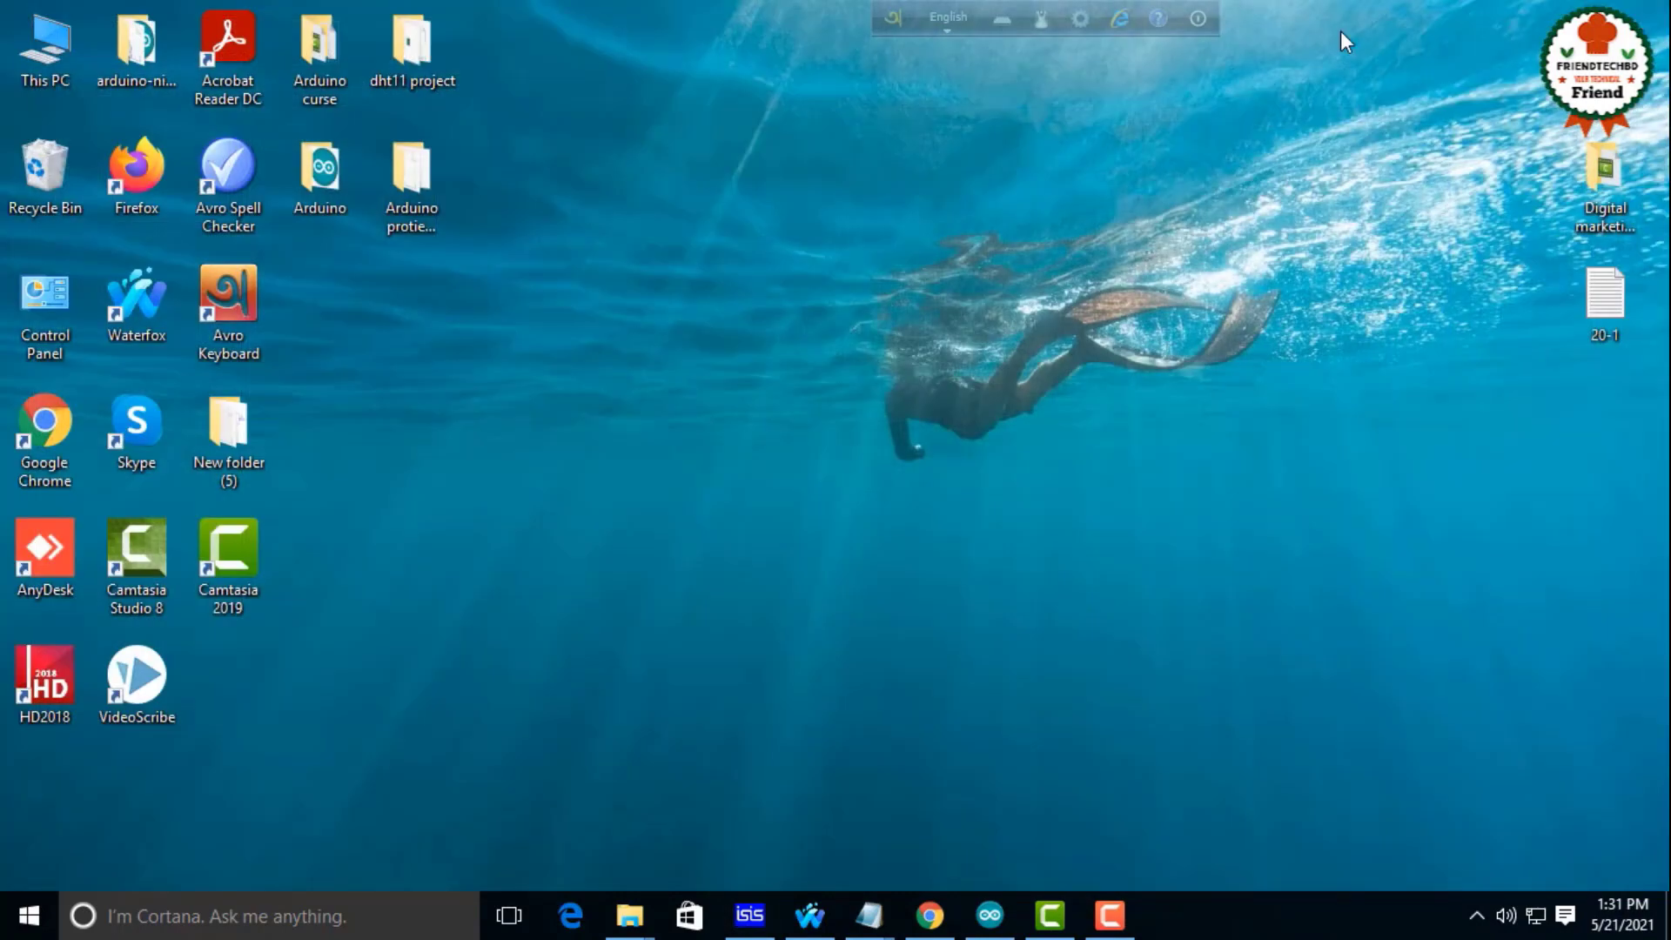
right_click(756, 322)
click(798, 392)
right_click(800, 397)
click(813, 469)
click(750, 913)
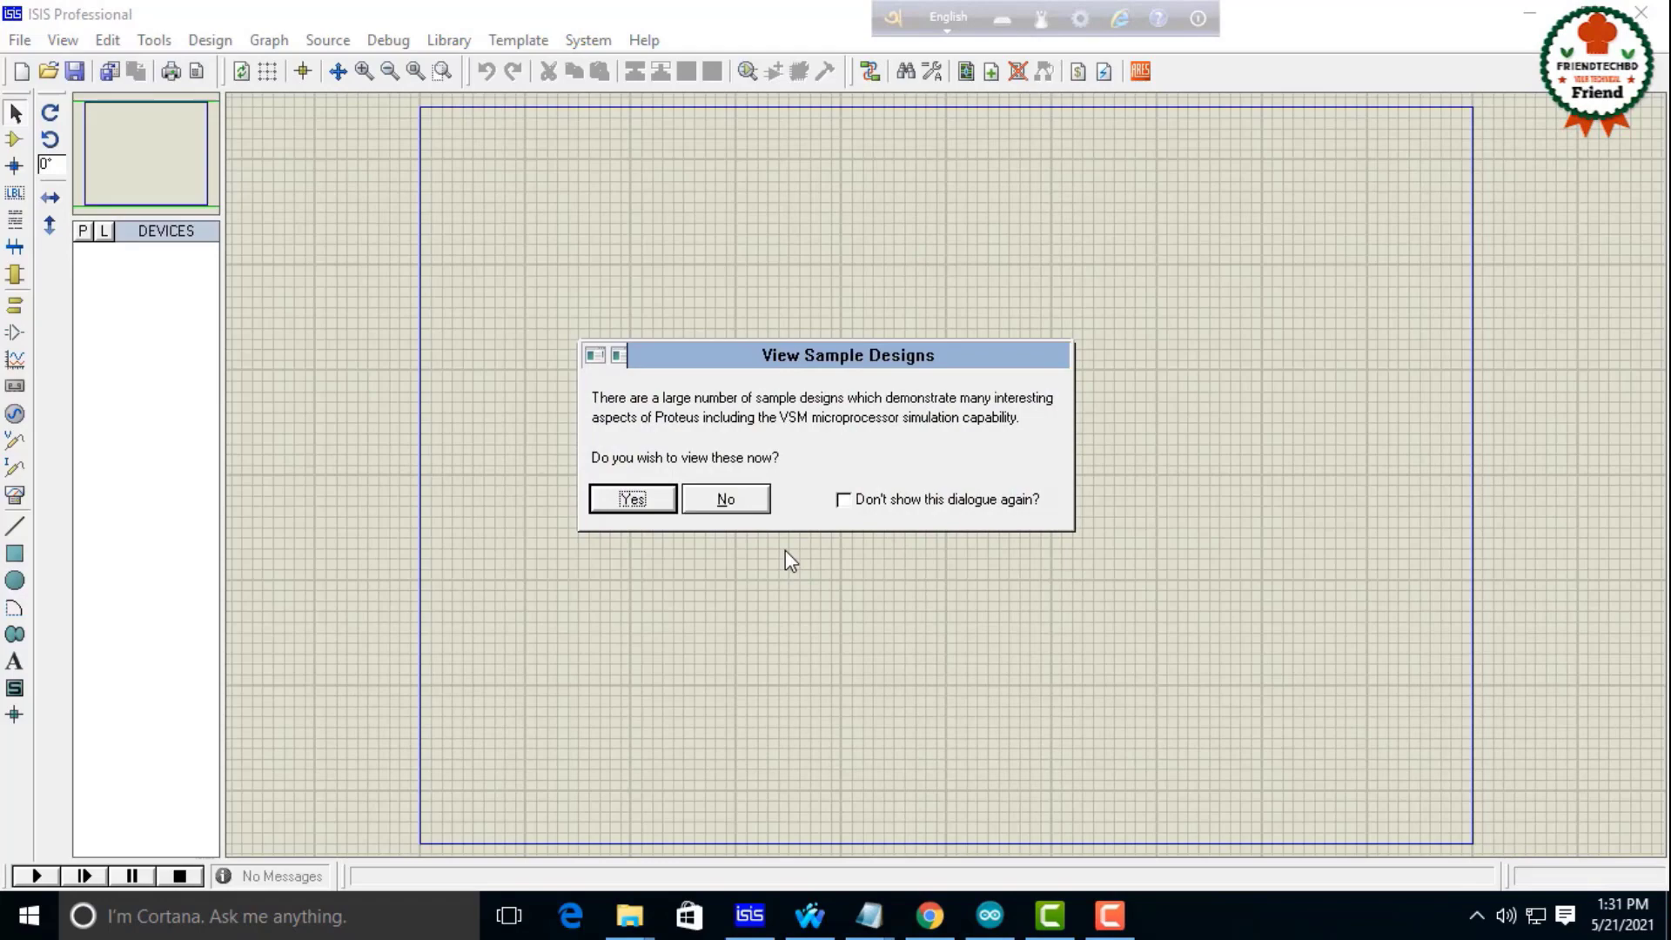
click(722, 498)
click(726, 499)
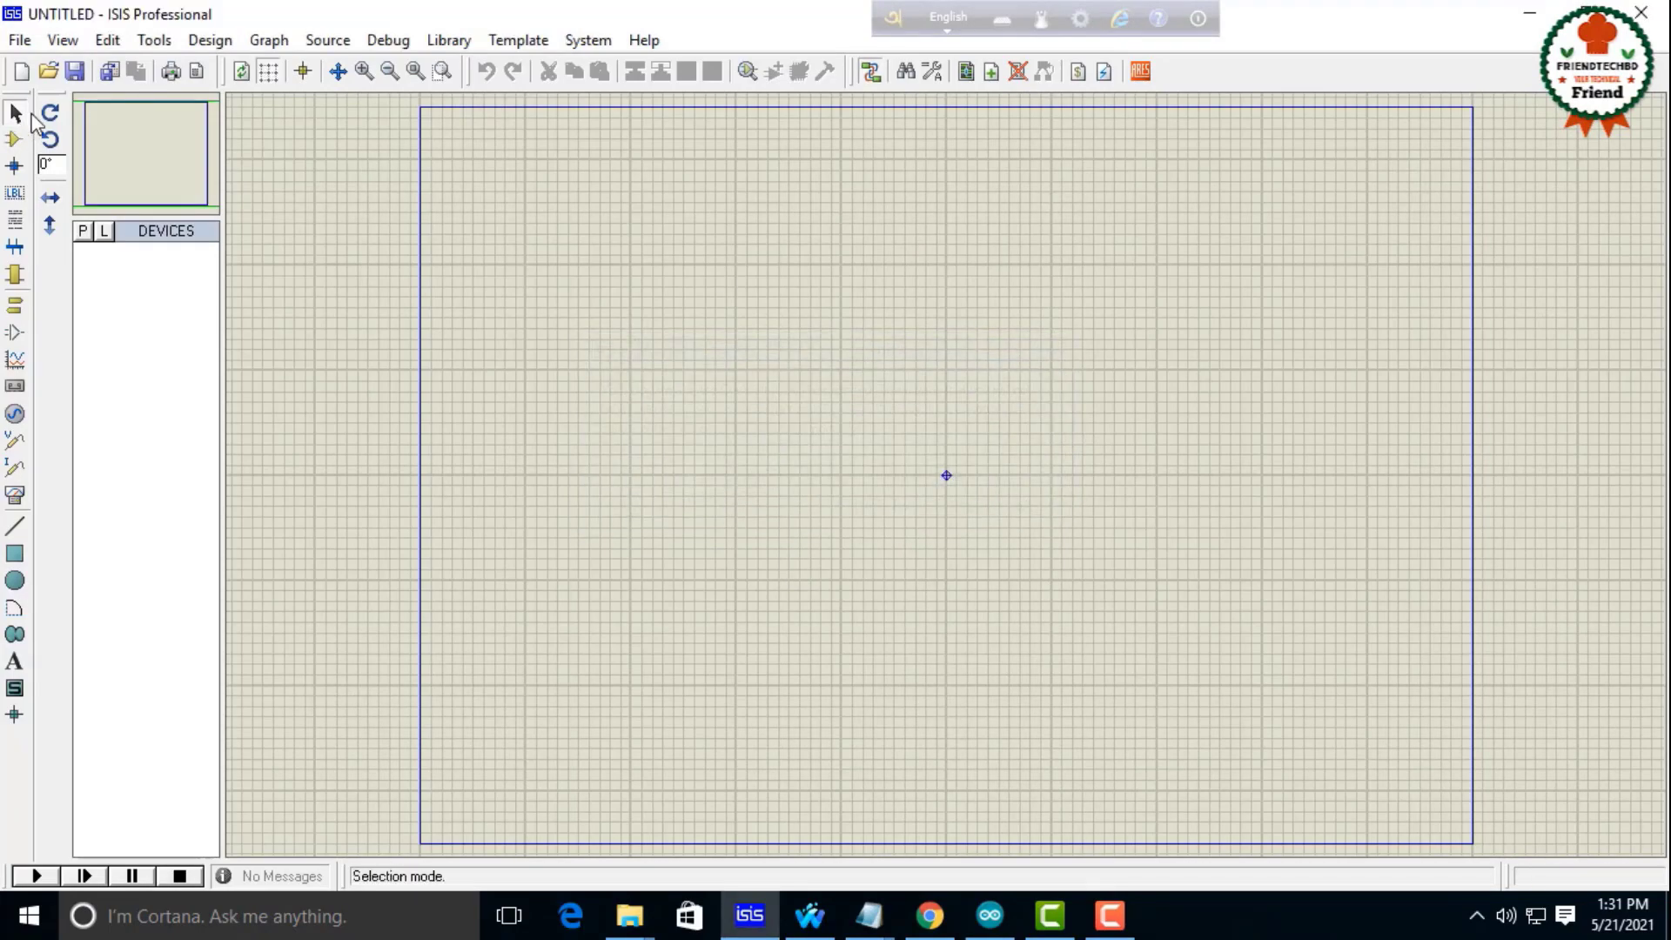
Search the device library for "ardu" and preview the listed Arduino, Simulino and Ultrasonic devices.
click(82, 230)
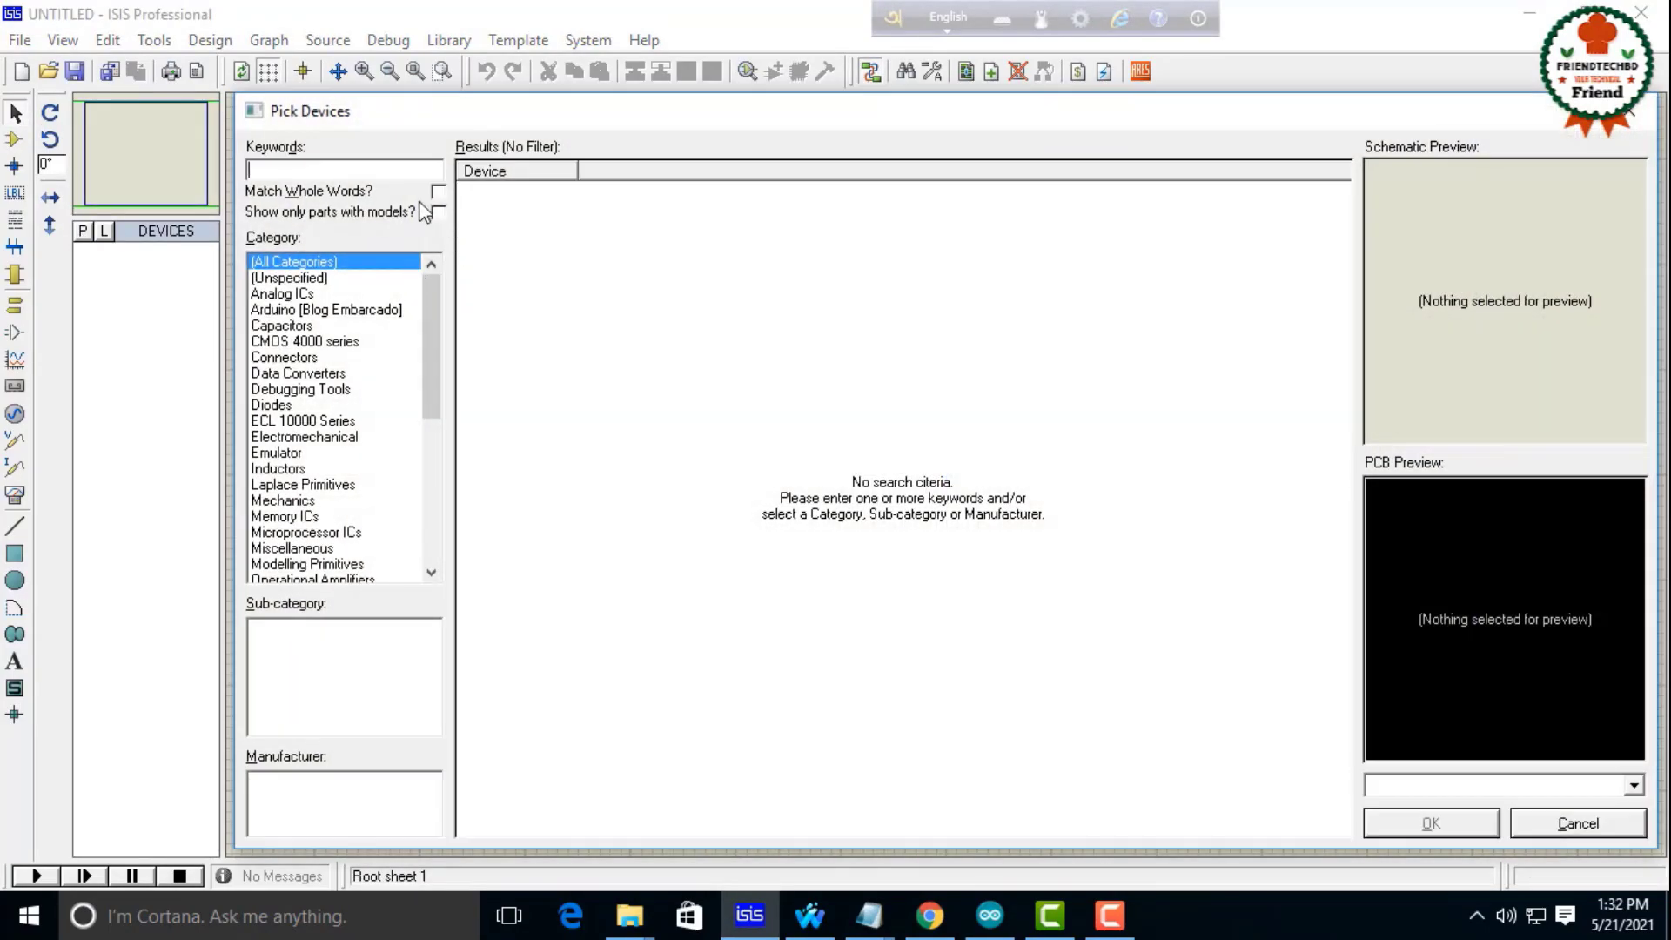
text(ardu)
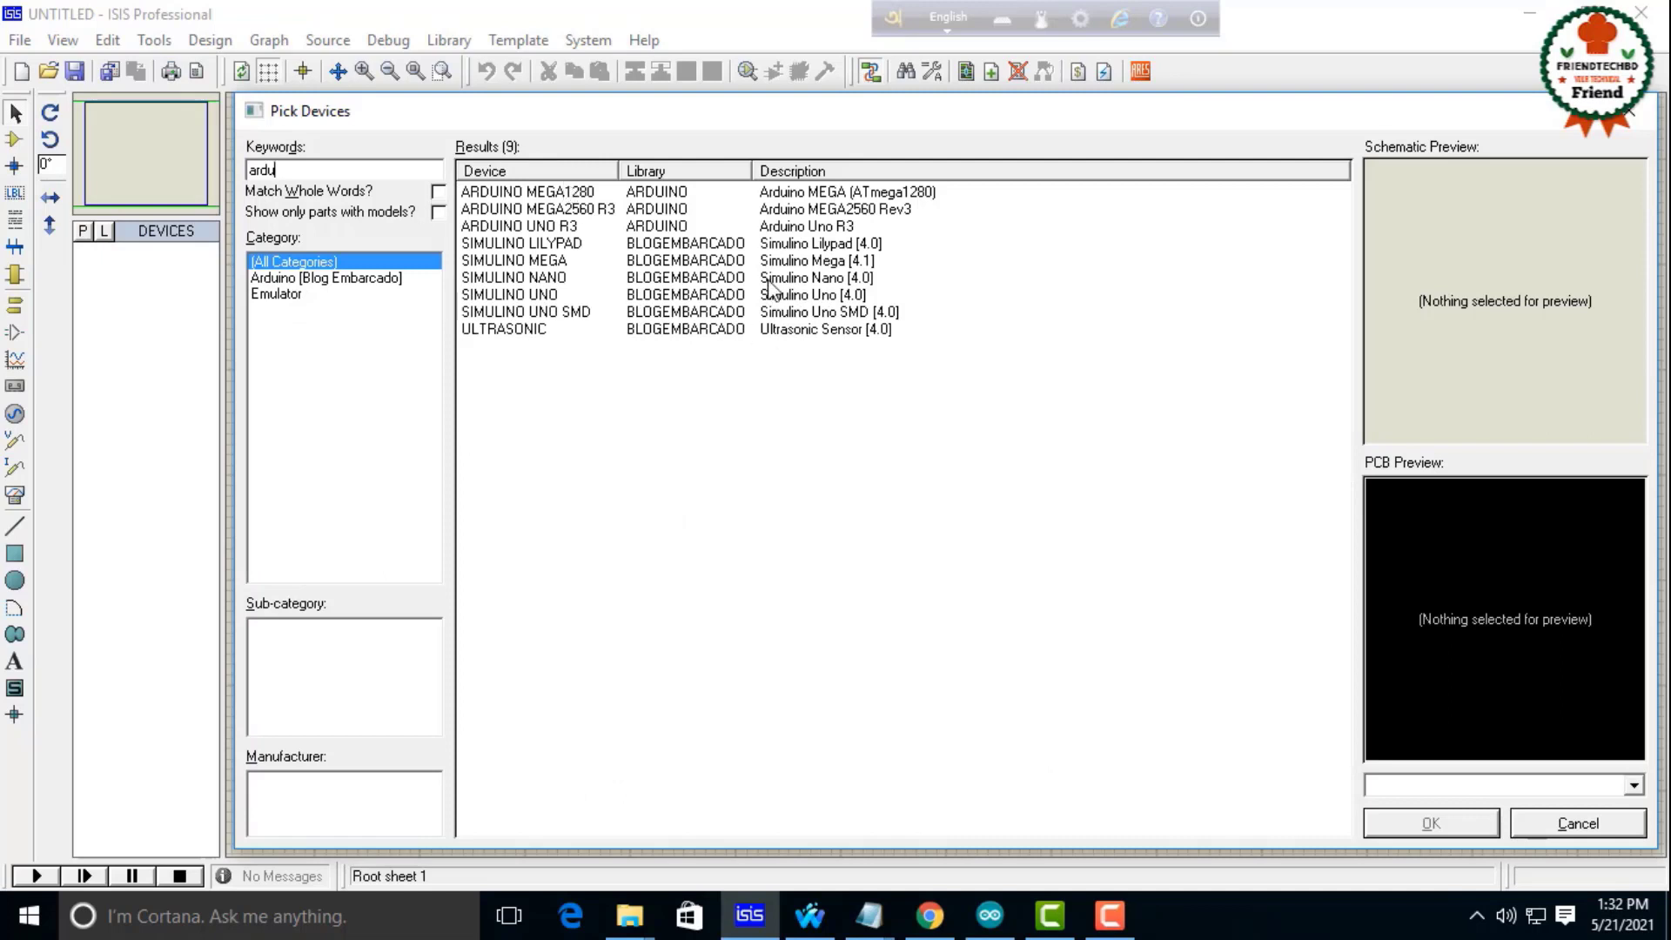
click(694, 191)
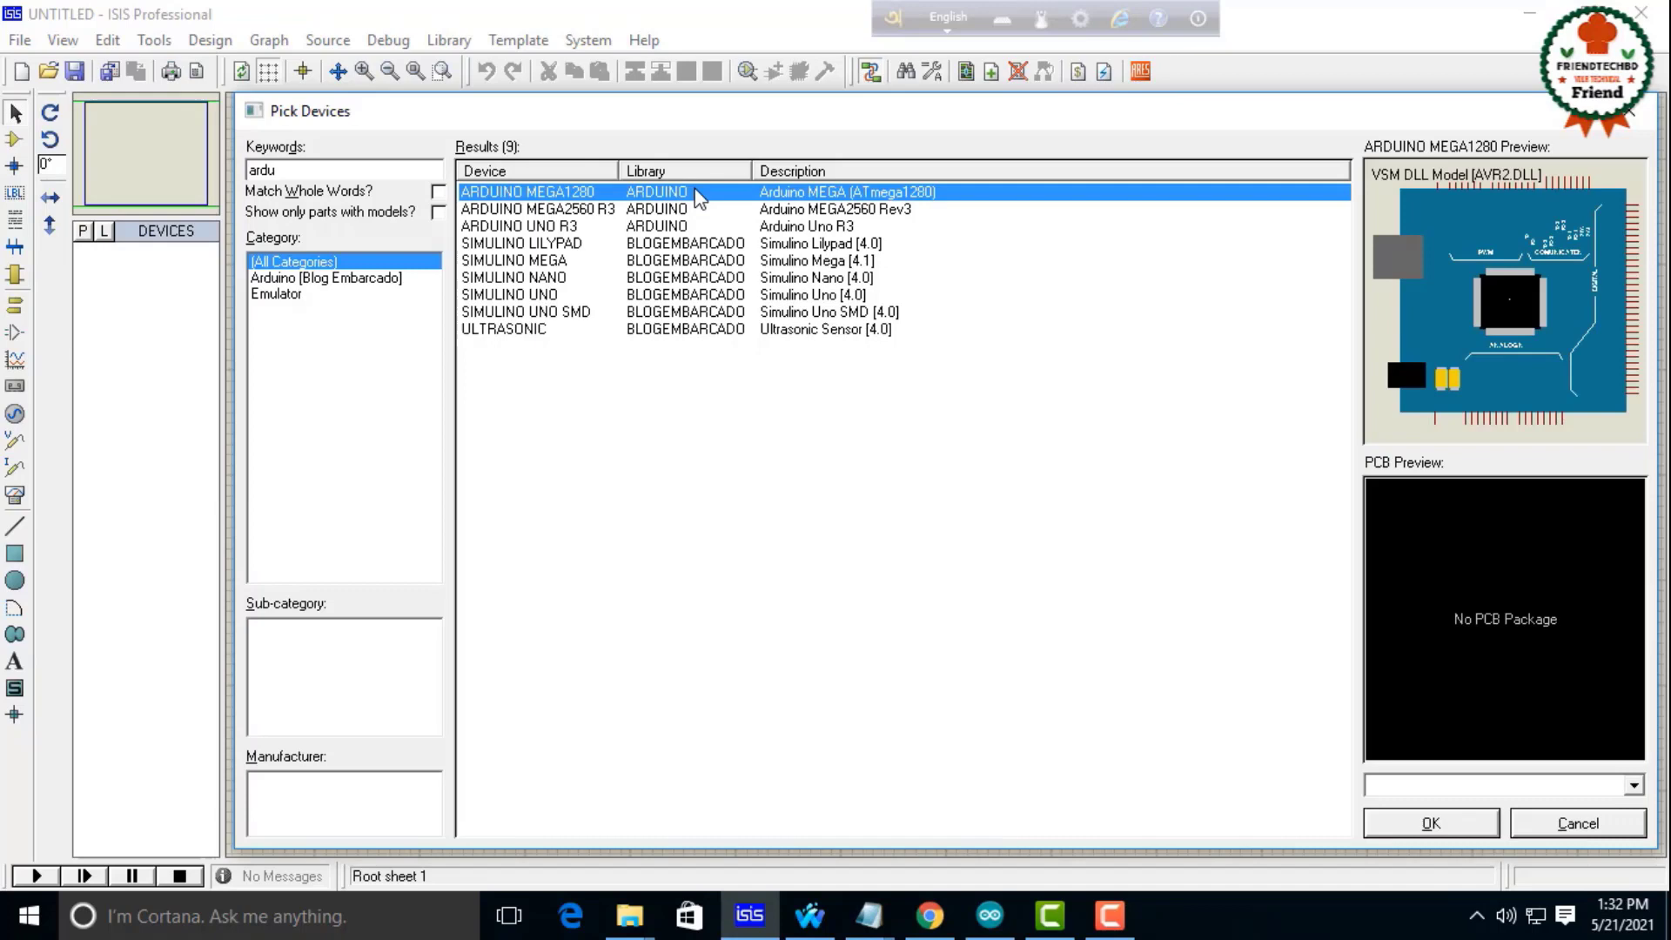
click(703, 214)
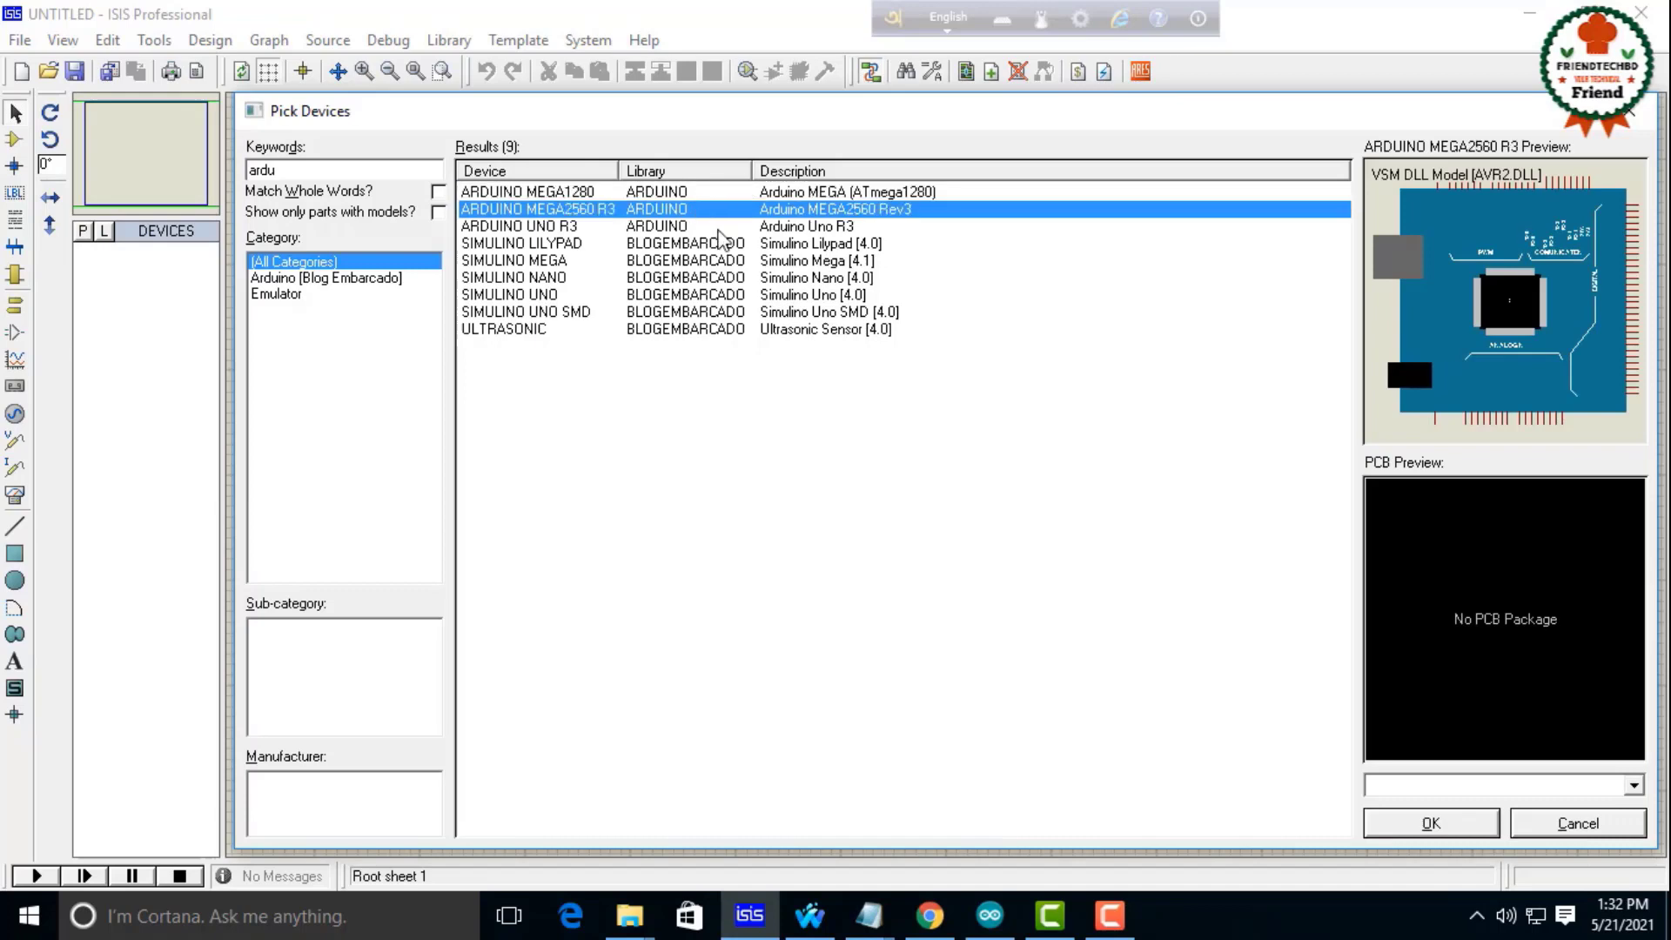
click(719, 230)
click(750, 246)
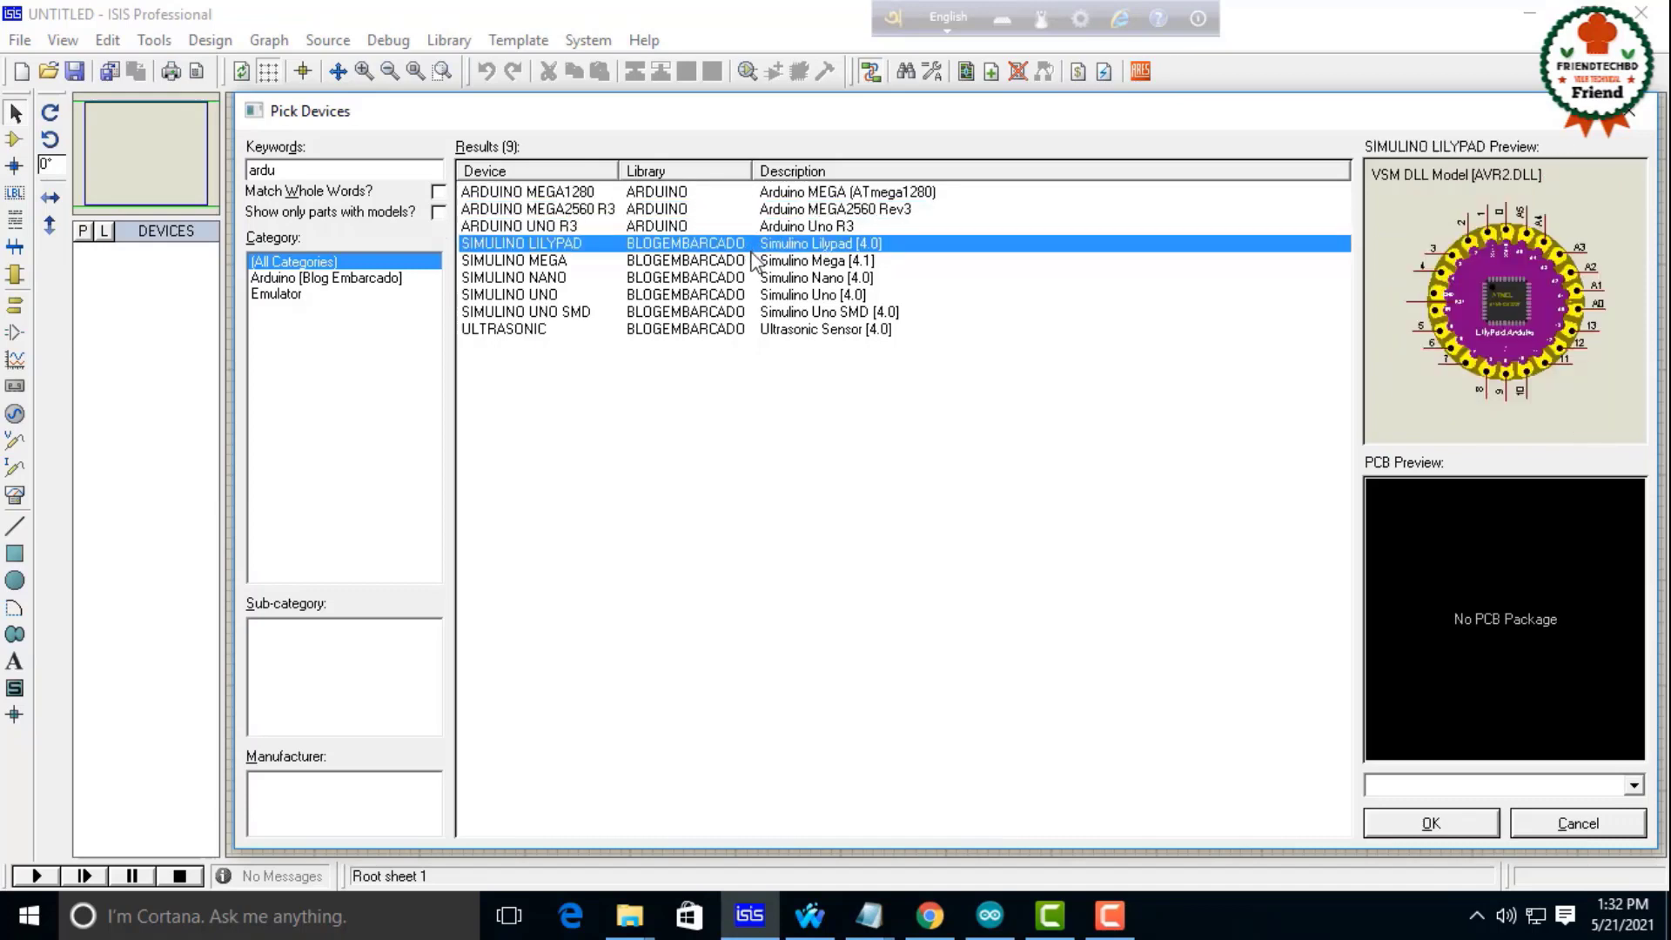
click(756, 264)
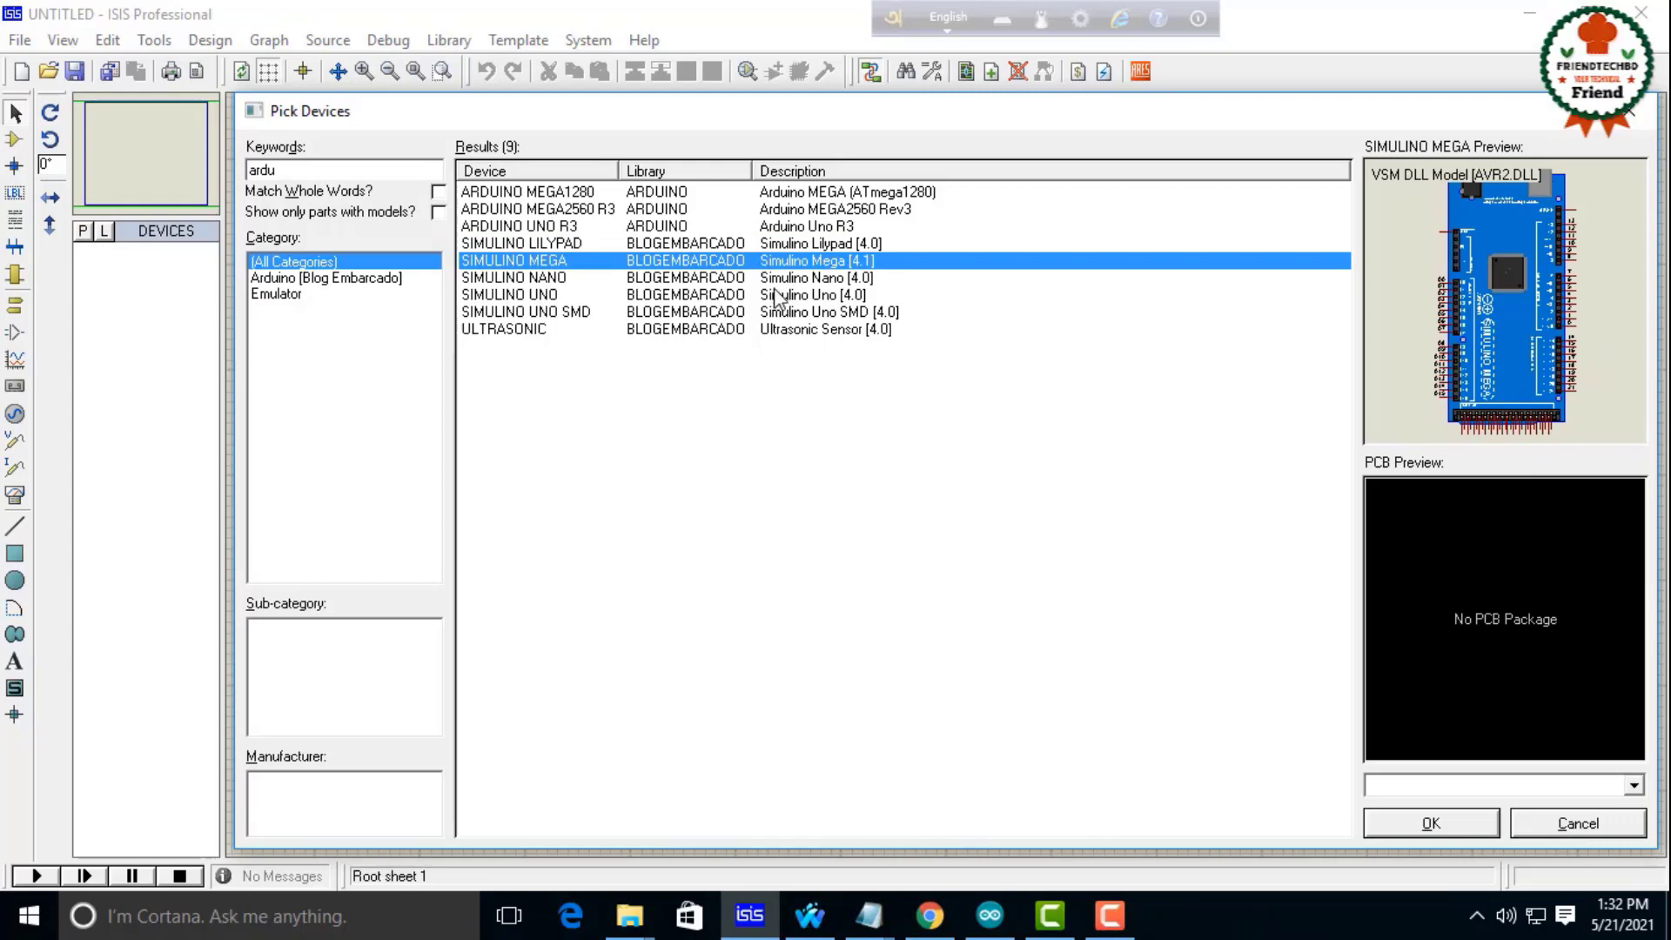
click(774, 280)
click(772, 296)
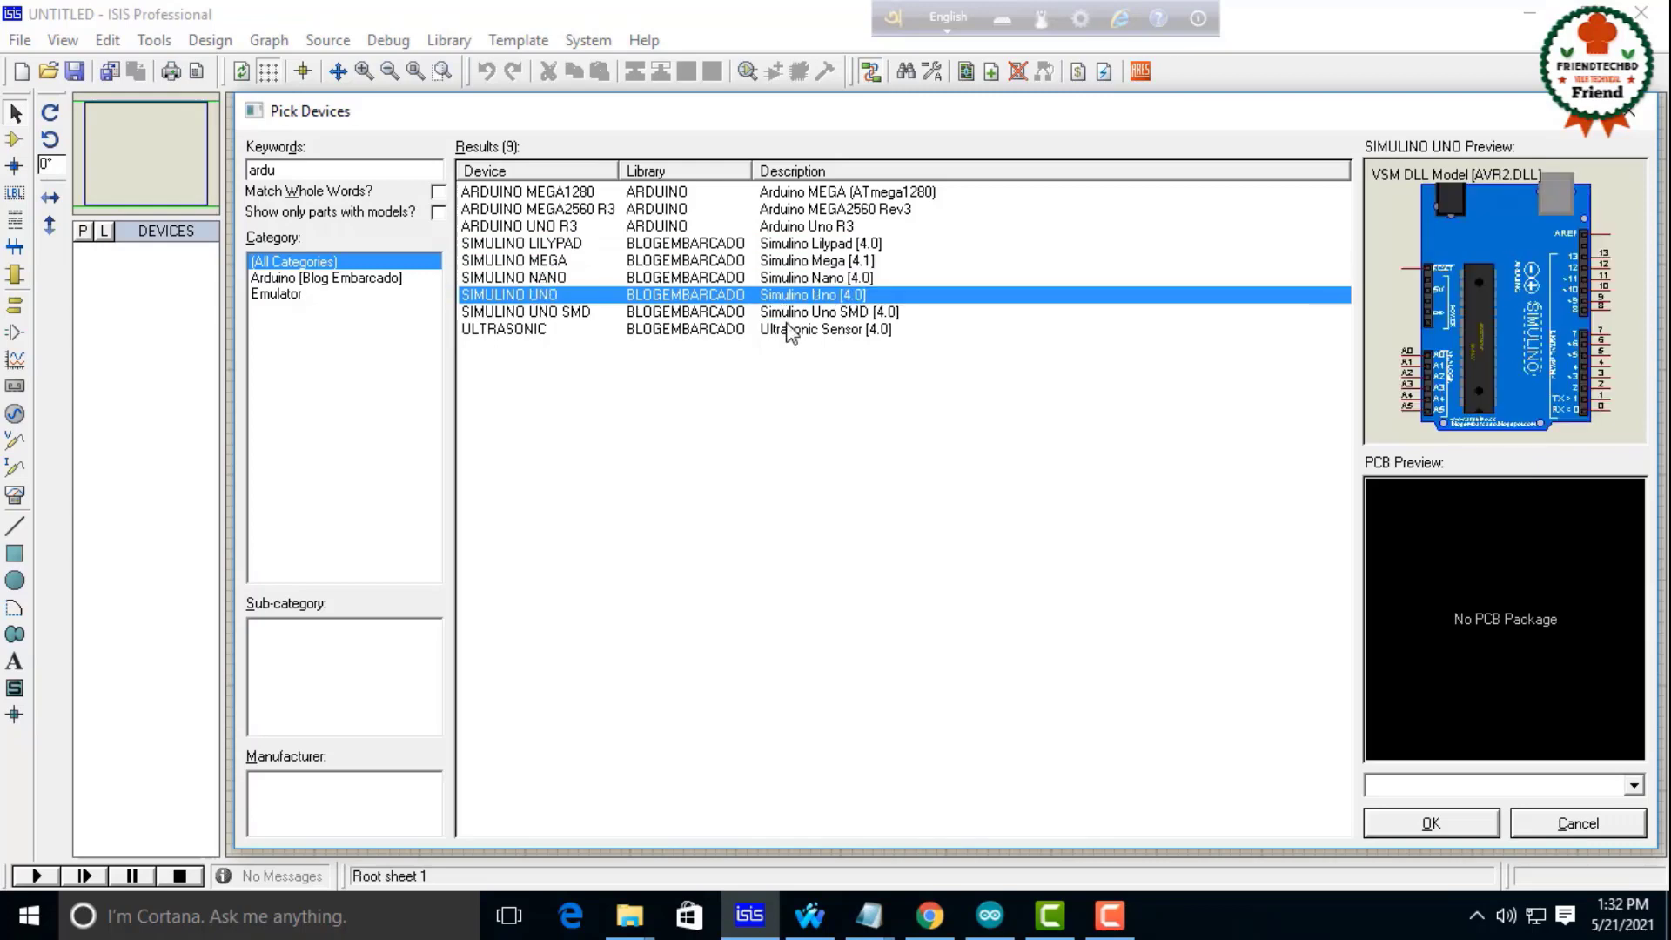
click(787, 328)
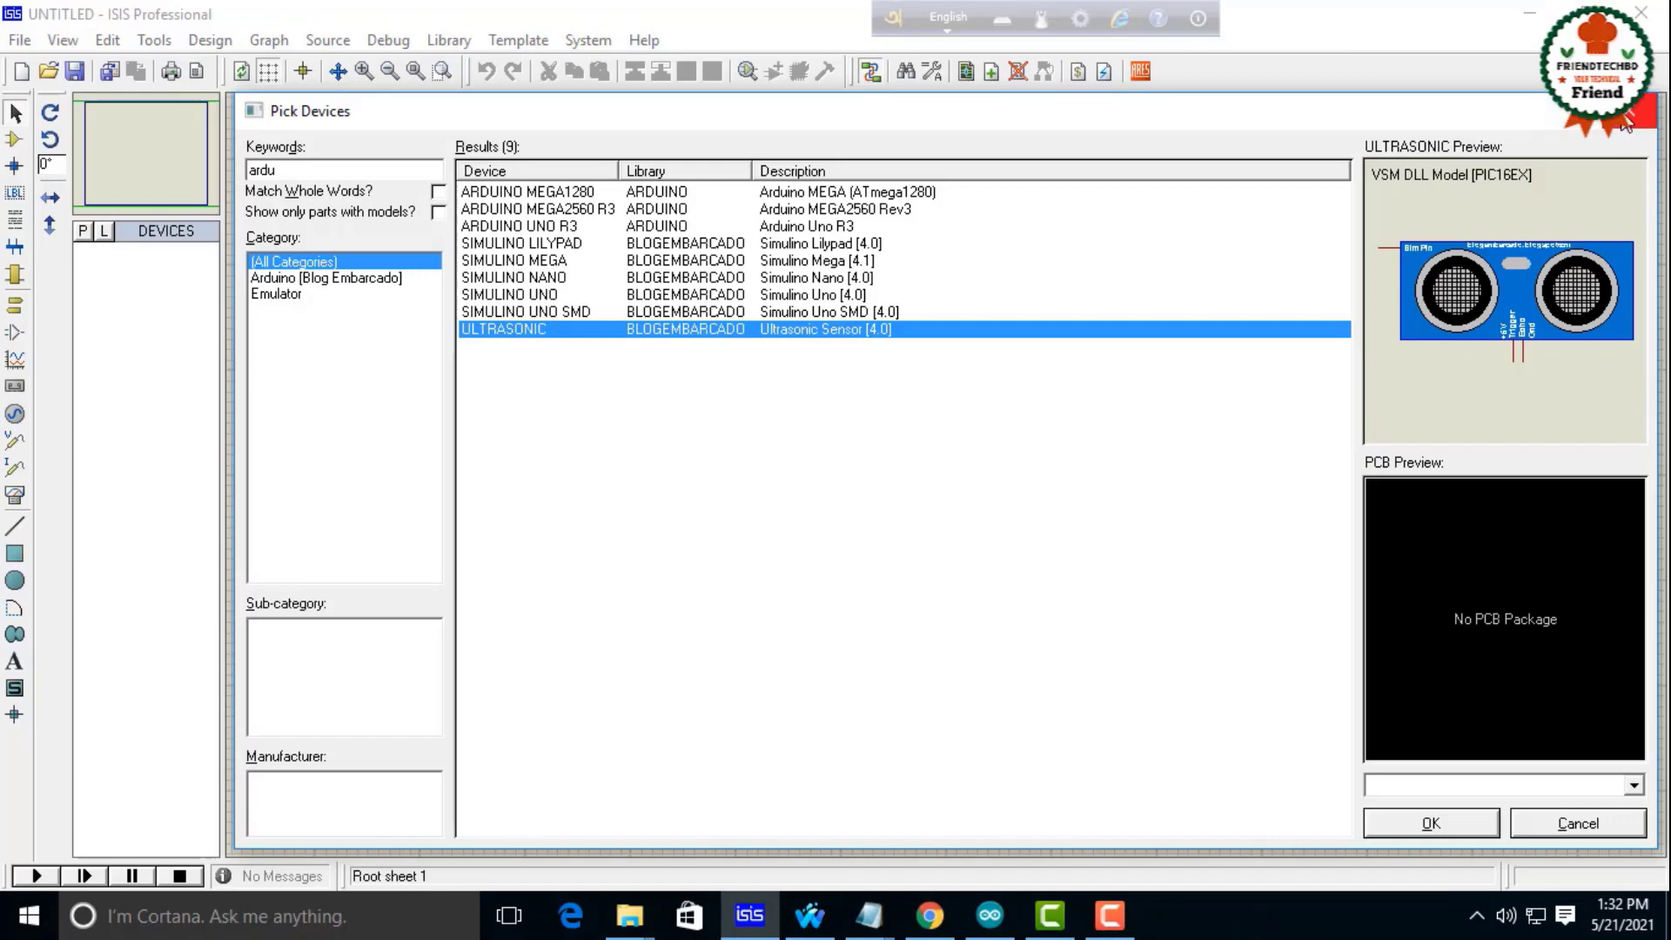
Pick the ARDUINO UNO R3 device and place it in the upper-left part of the schematic sheet.
click(829, 231)
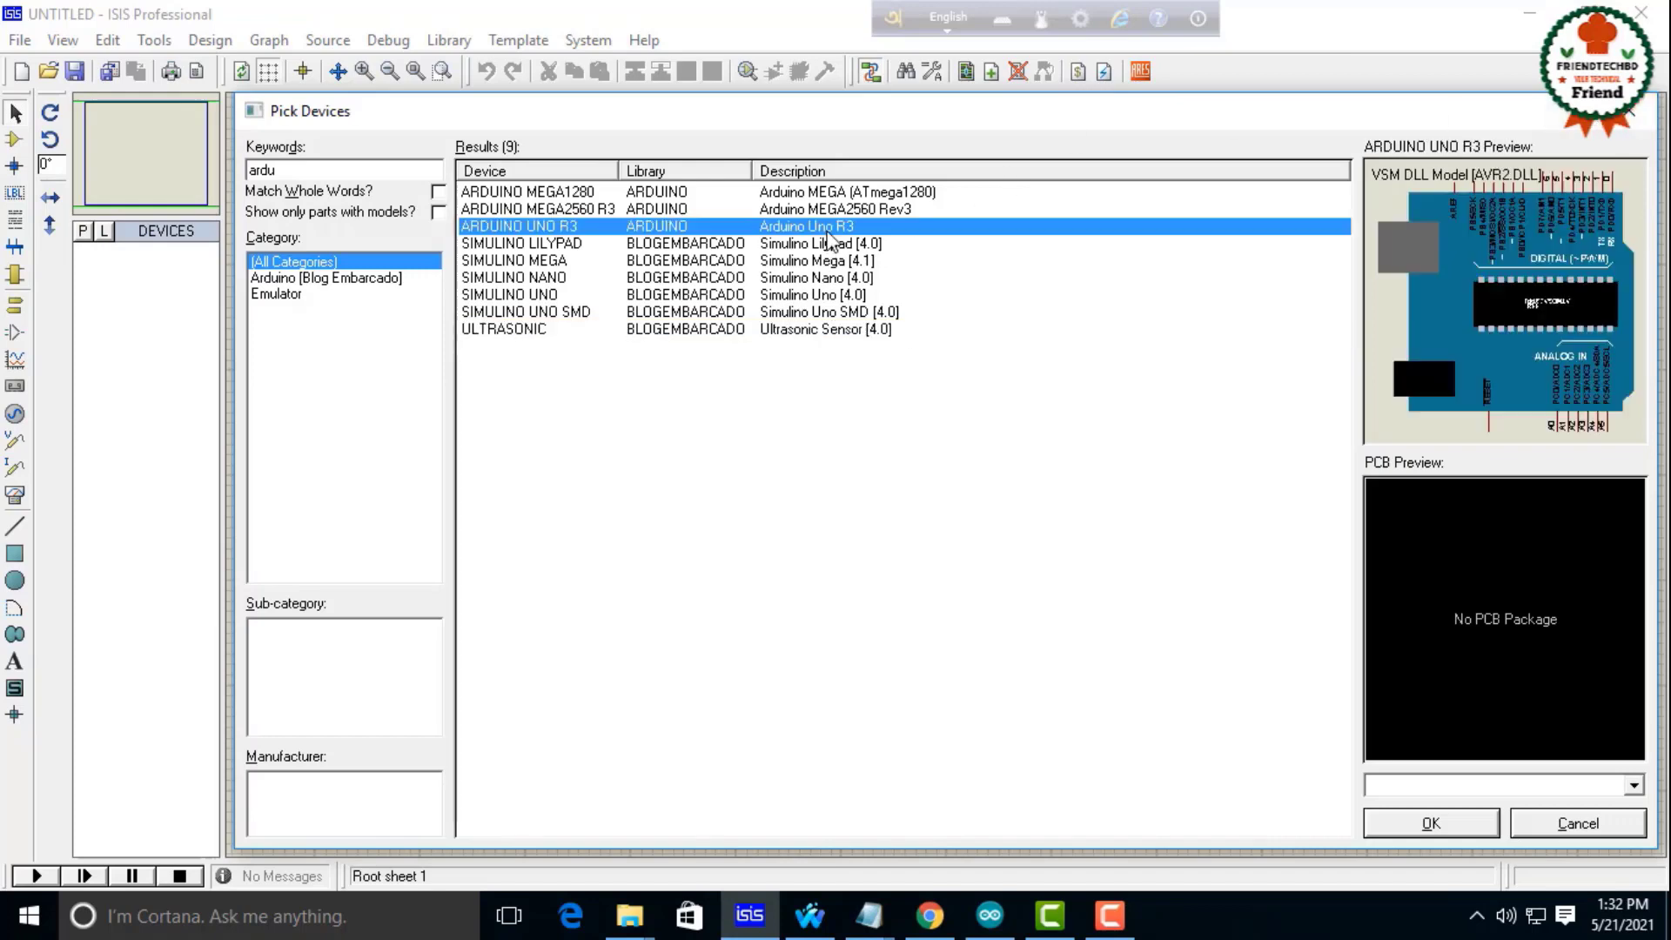
click(1447, 823)
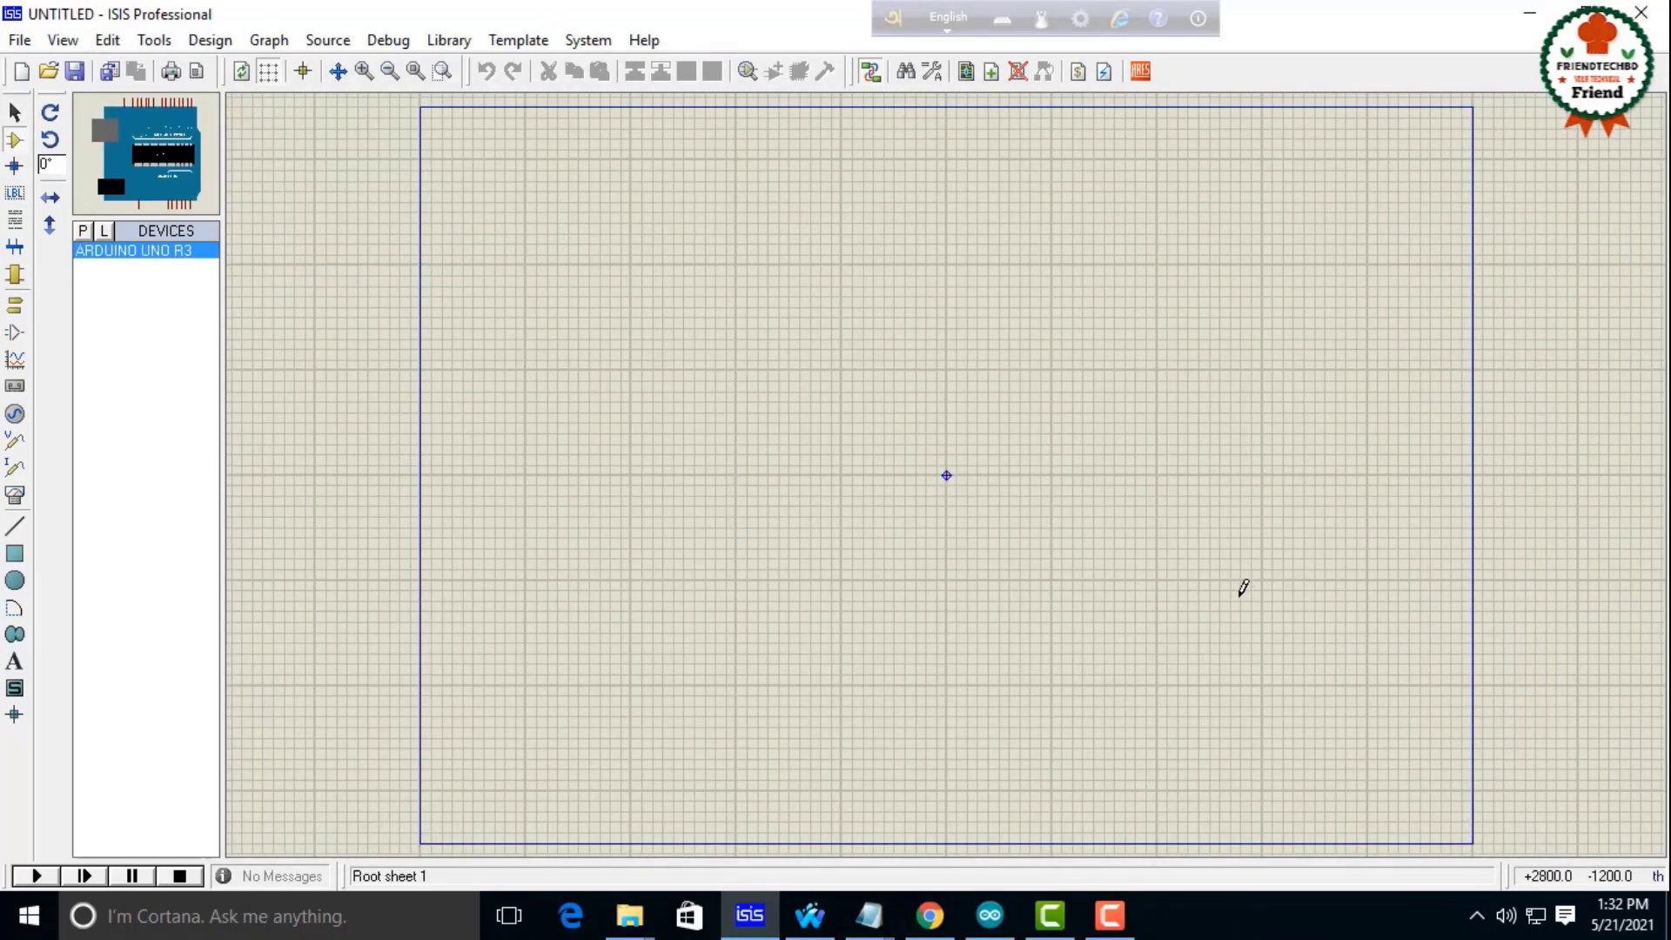
click(639, 394)
click(729, 435)
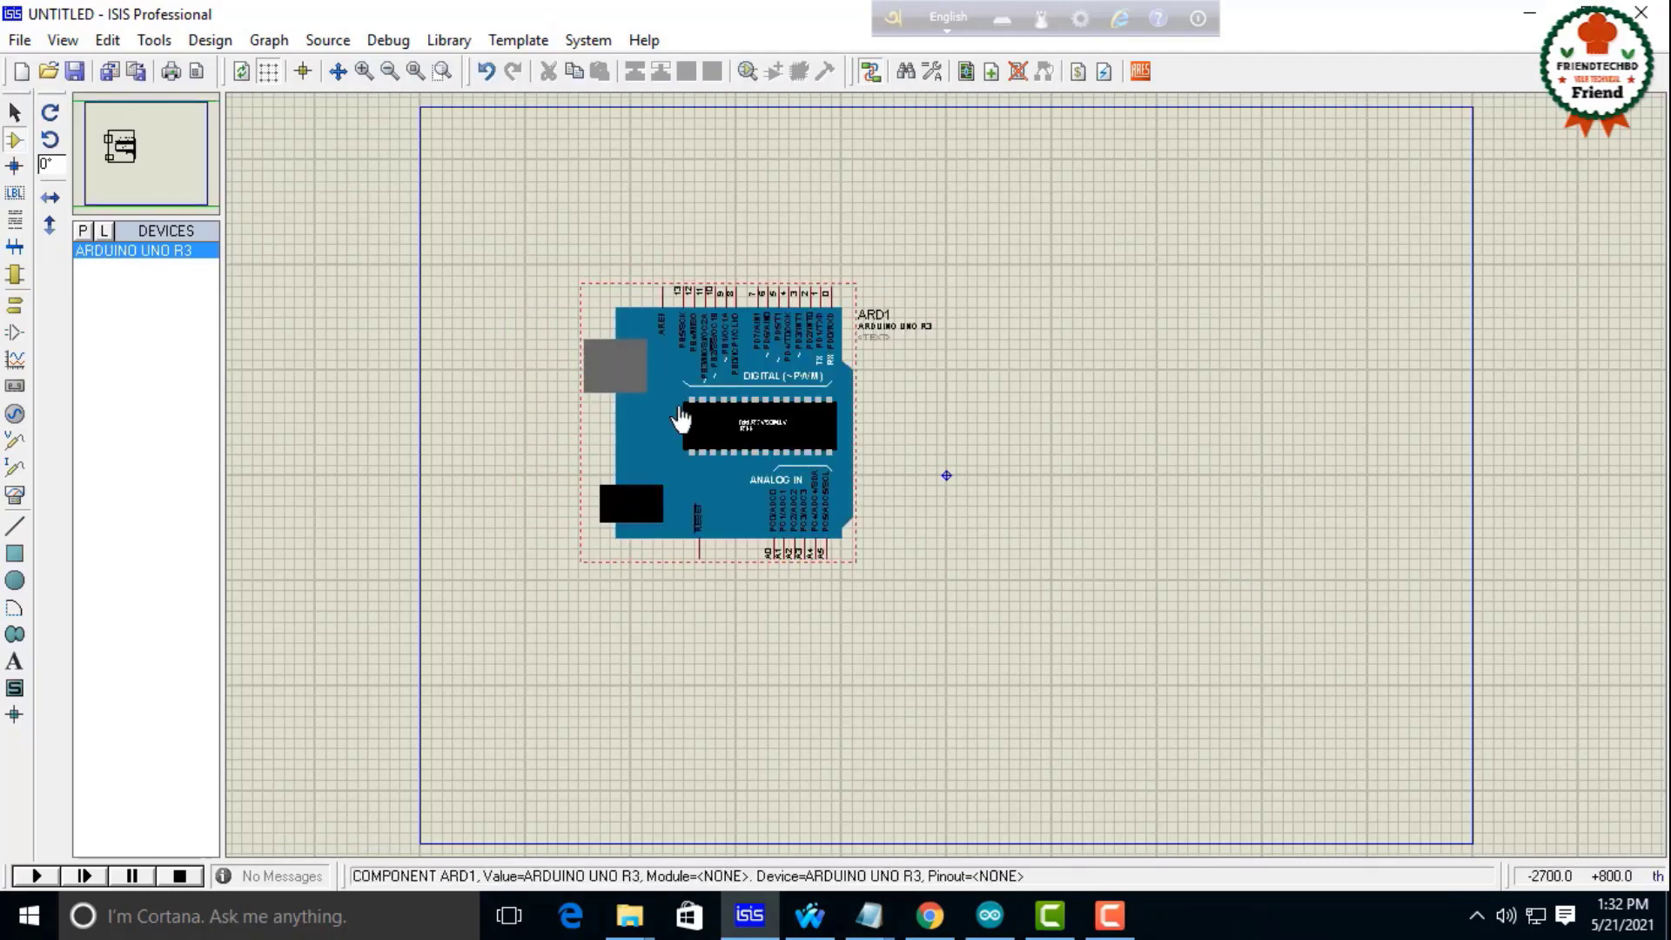
Rotate the placed Arduino Uno R3 board 90 degrees clockwise and inspect its pins up close.
right_click(729, 418)
click(796, 359)
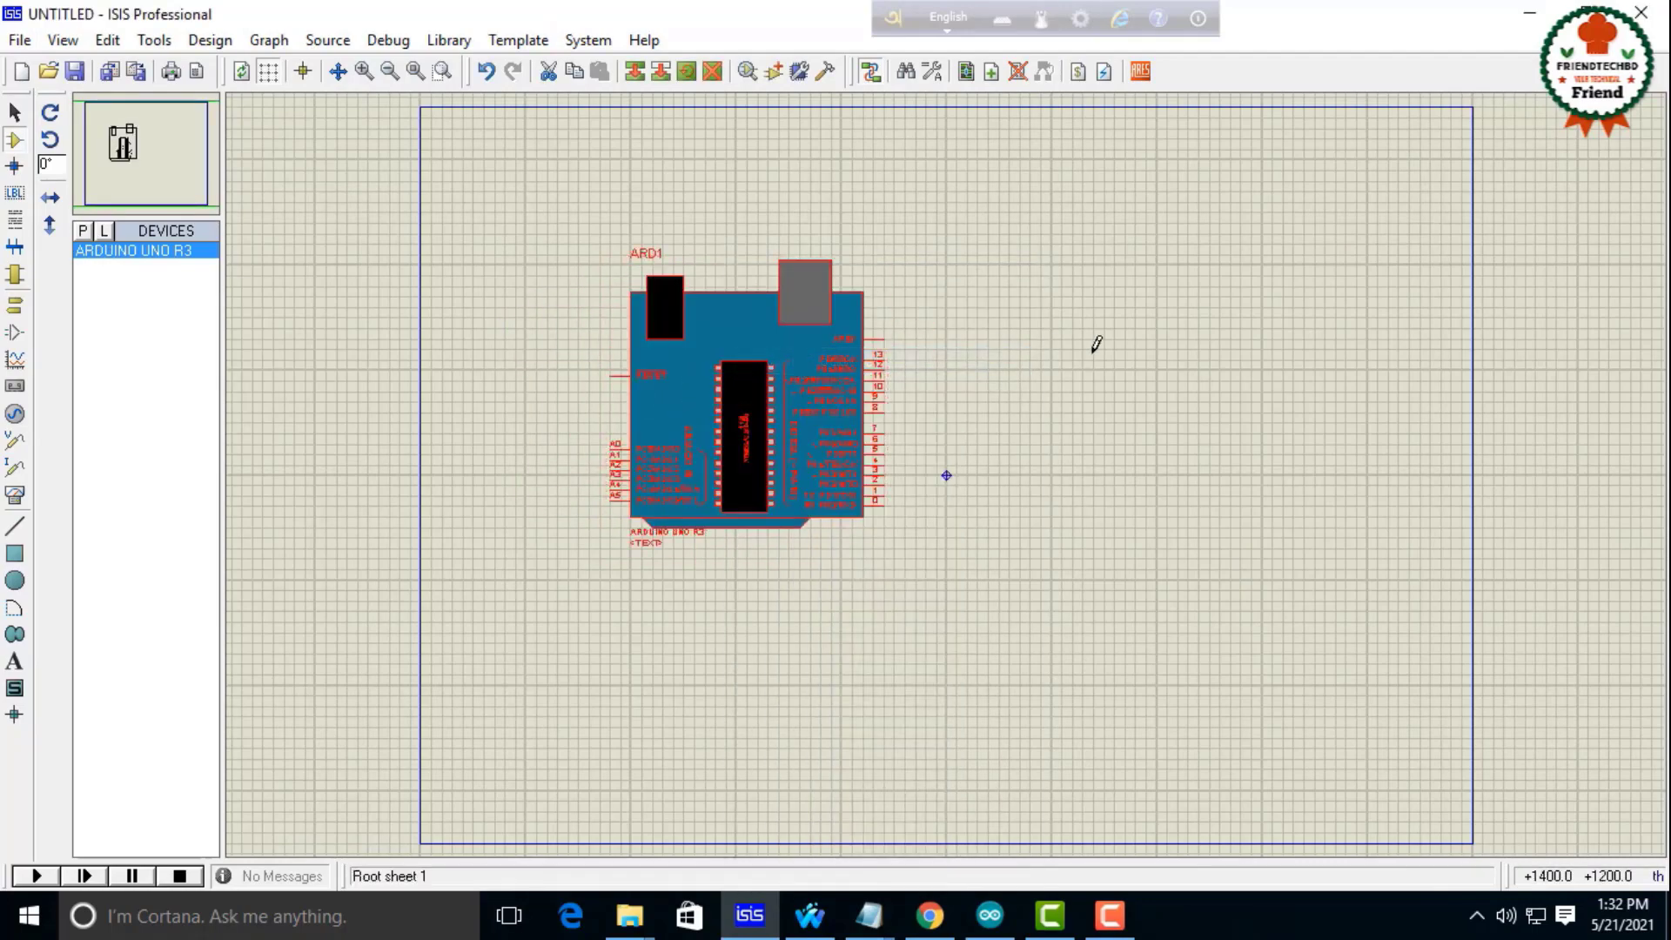
scroll(943, 473, up, 2)
scroll(1085, 441, down, 1)
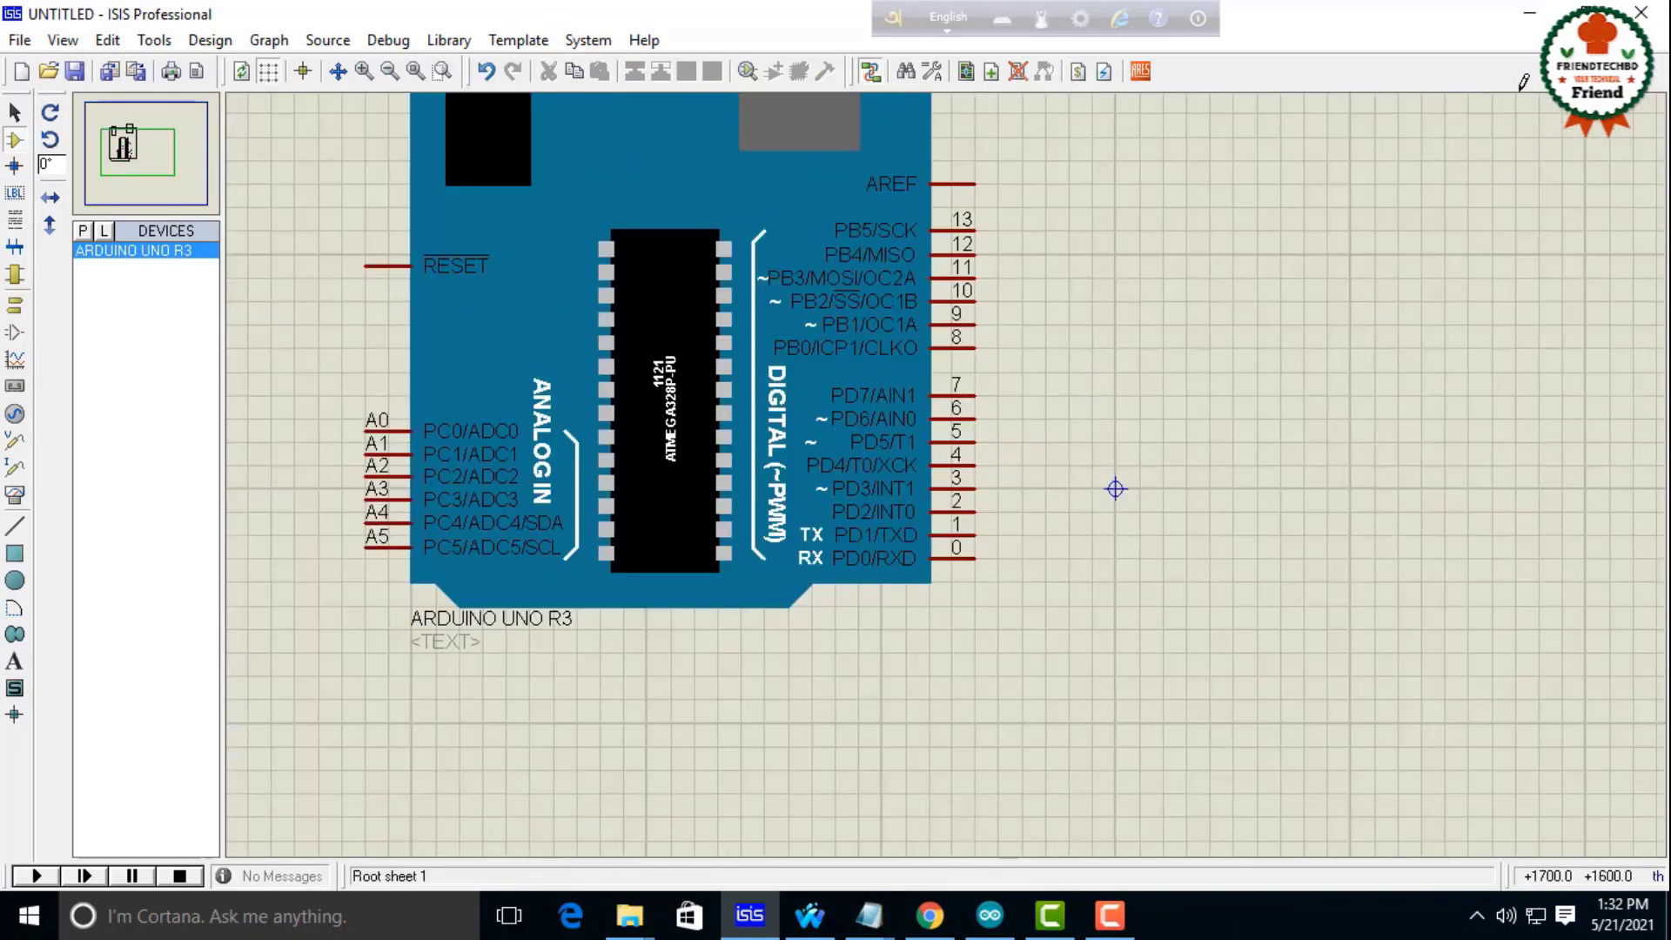
Copy ArduinoTEP.IDX and ArduinoTEP.LIB from the desktop's Arduino proties library folder and minimize the open windows.
click(1528, 12)
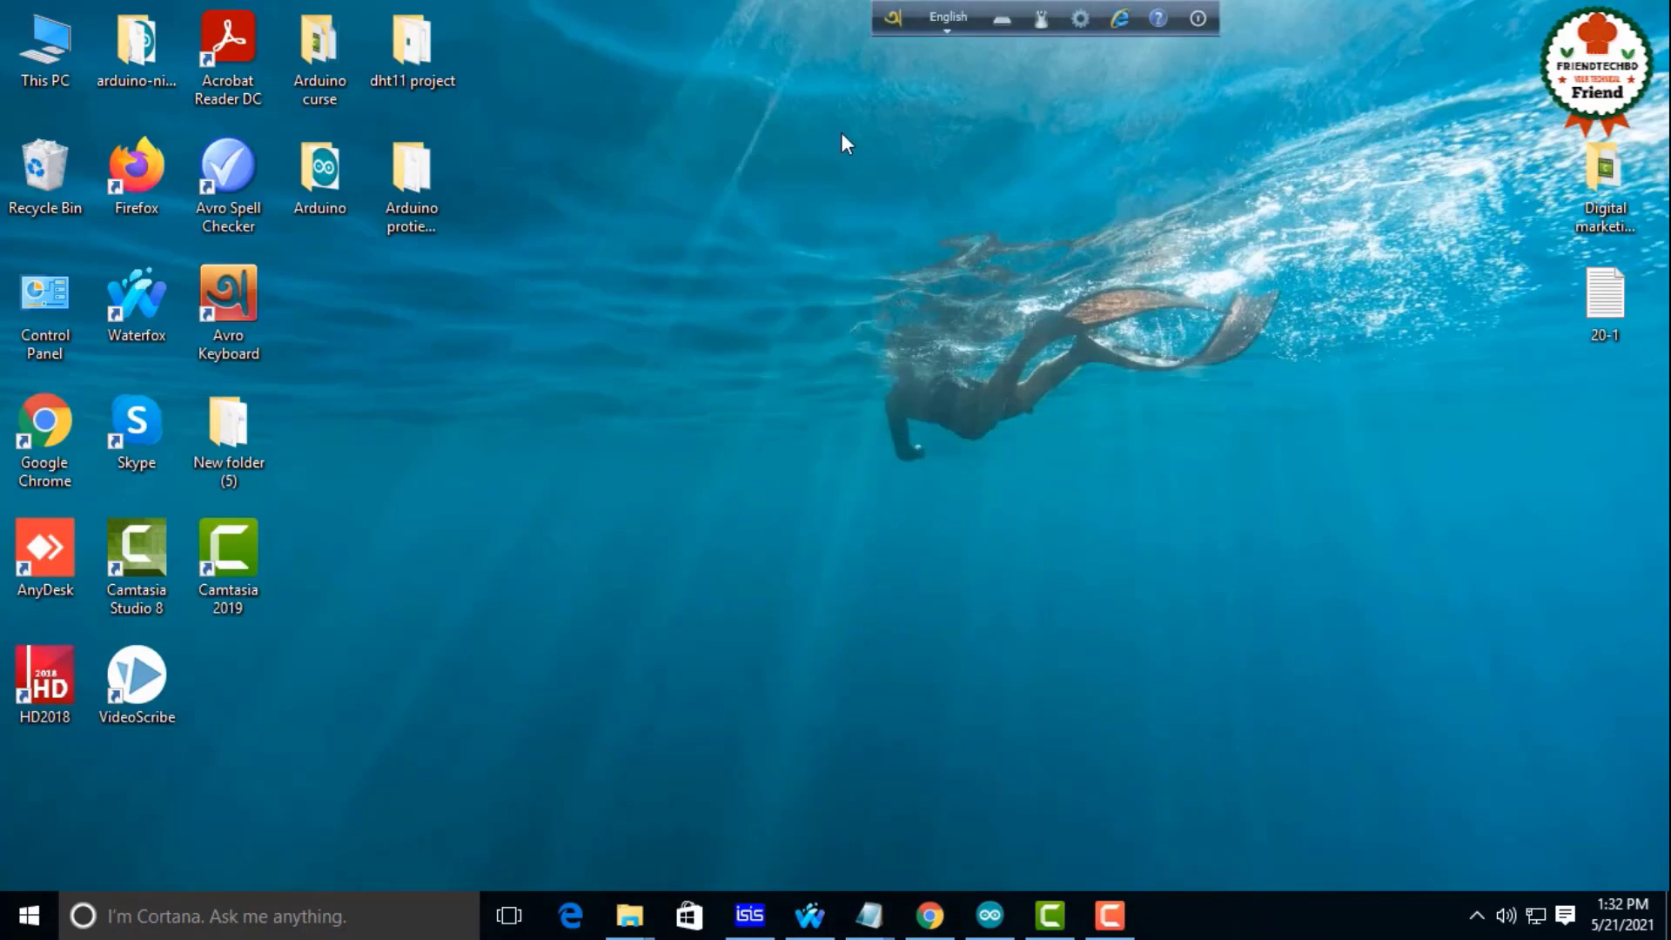
double_click(438, 170)
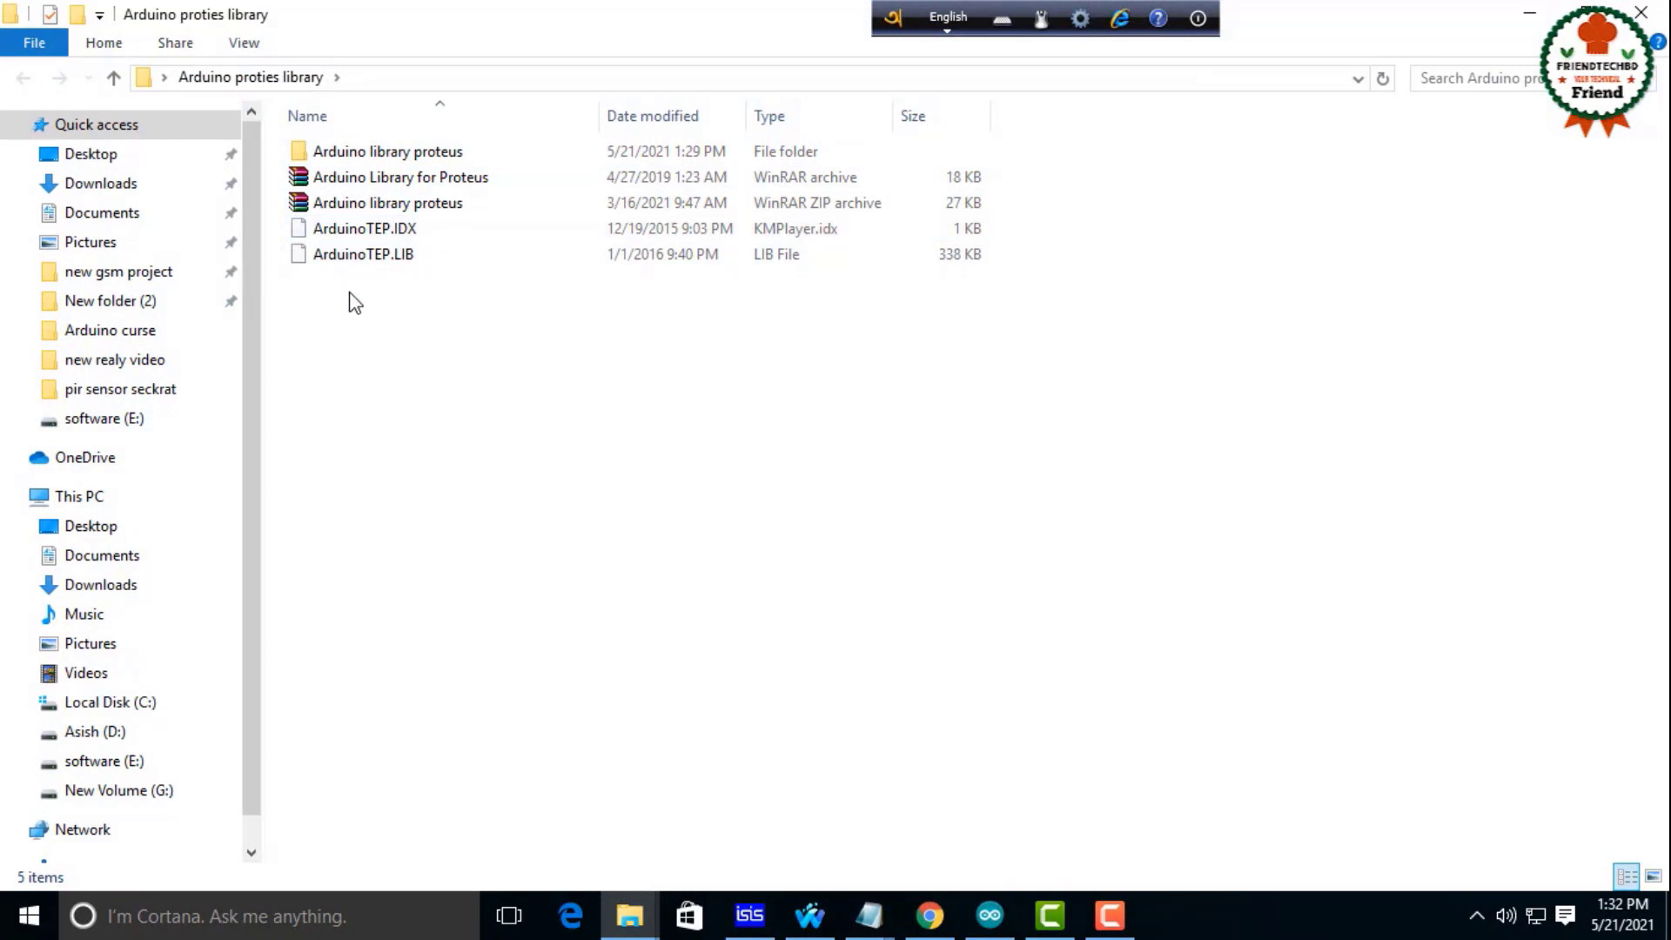
drag(355, 303, 383, 225)
right_click(426, 233)
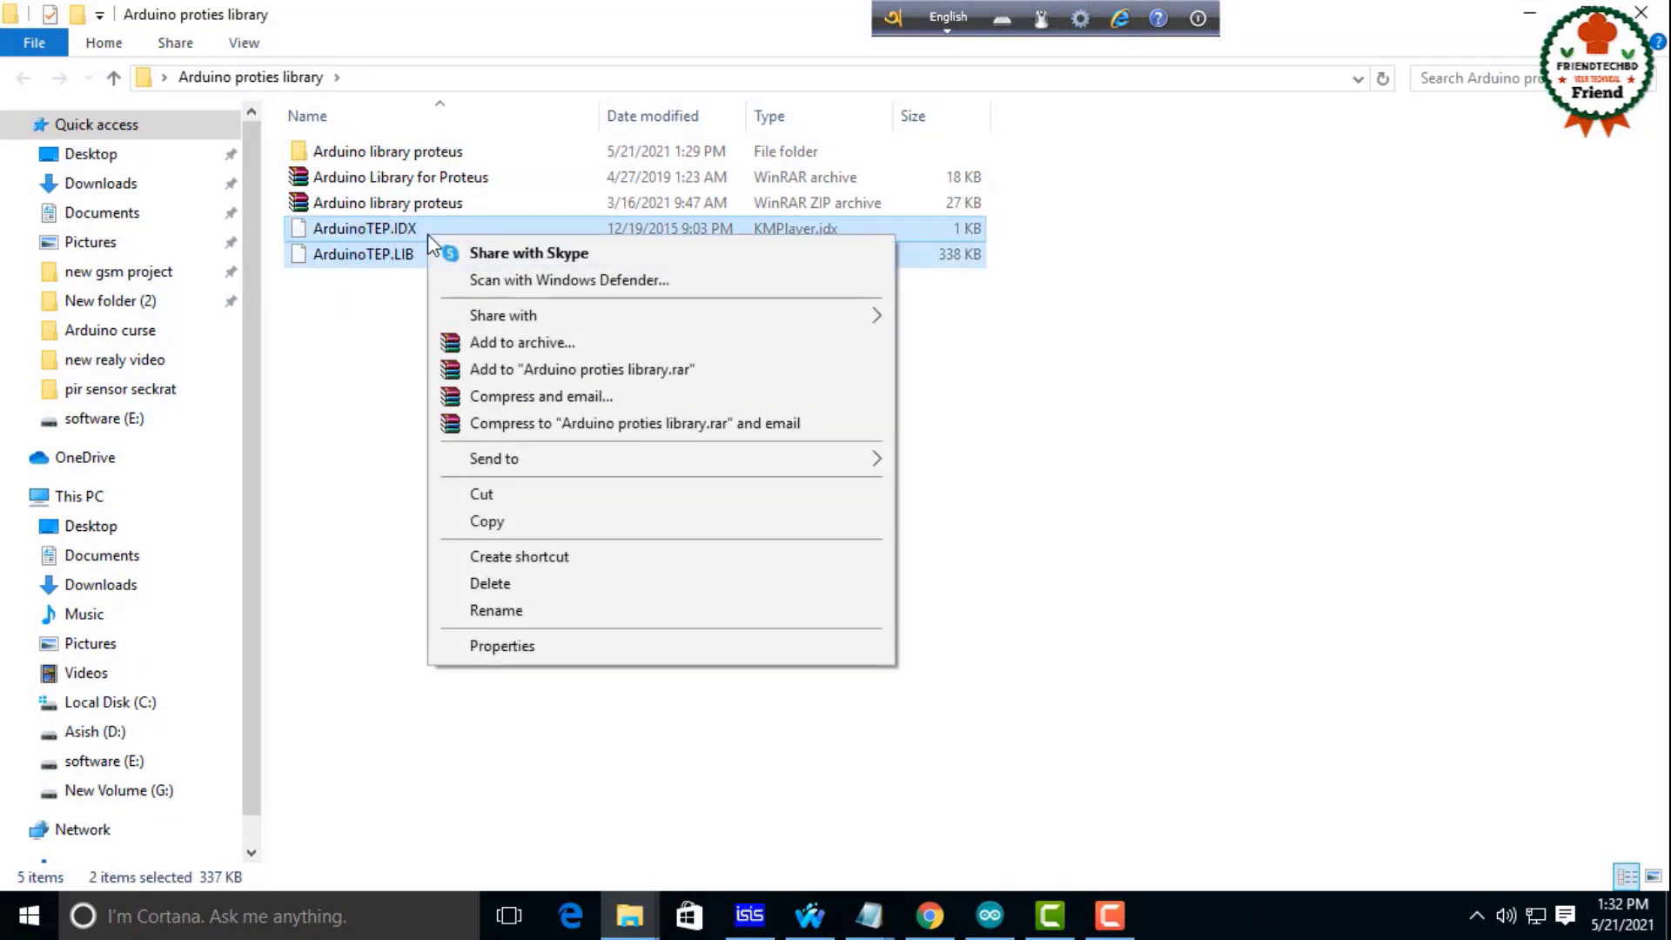
click(510, 526)
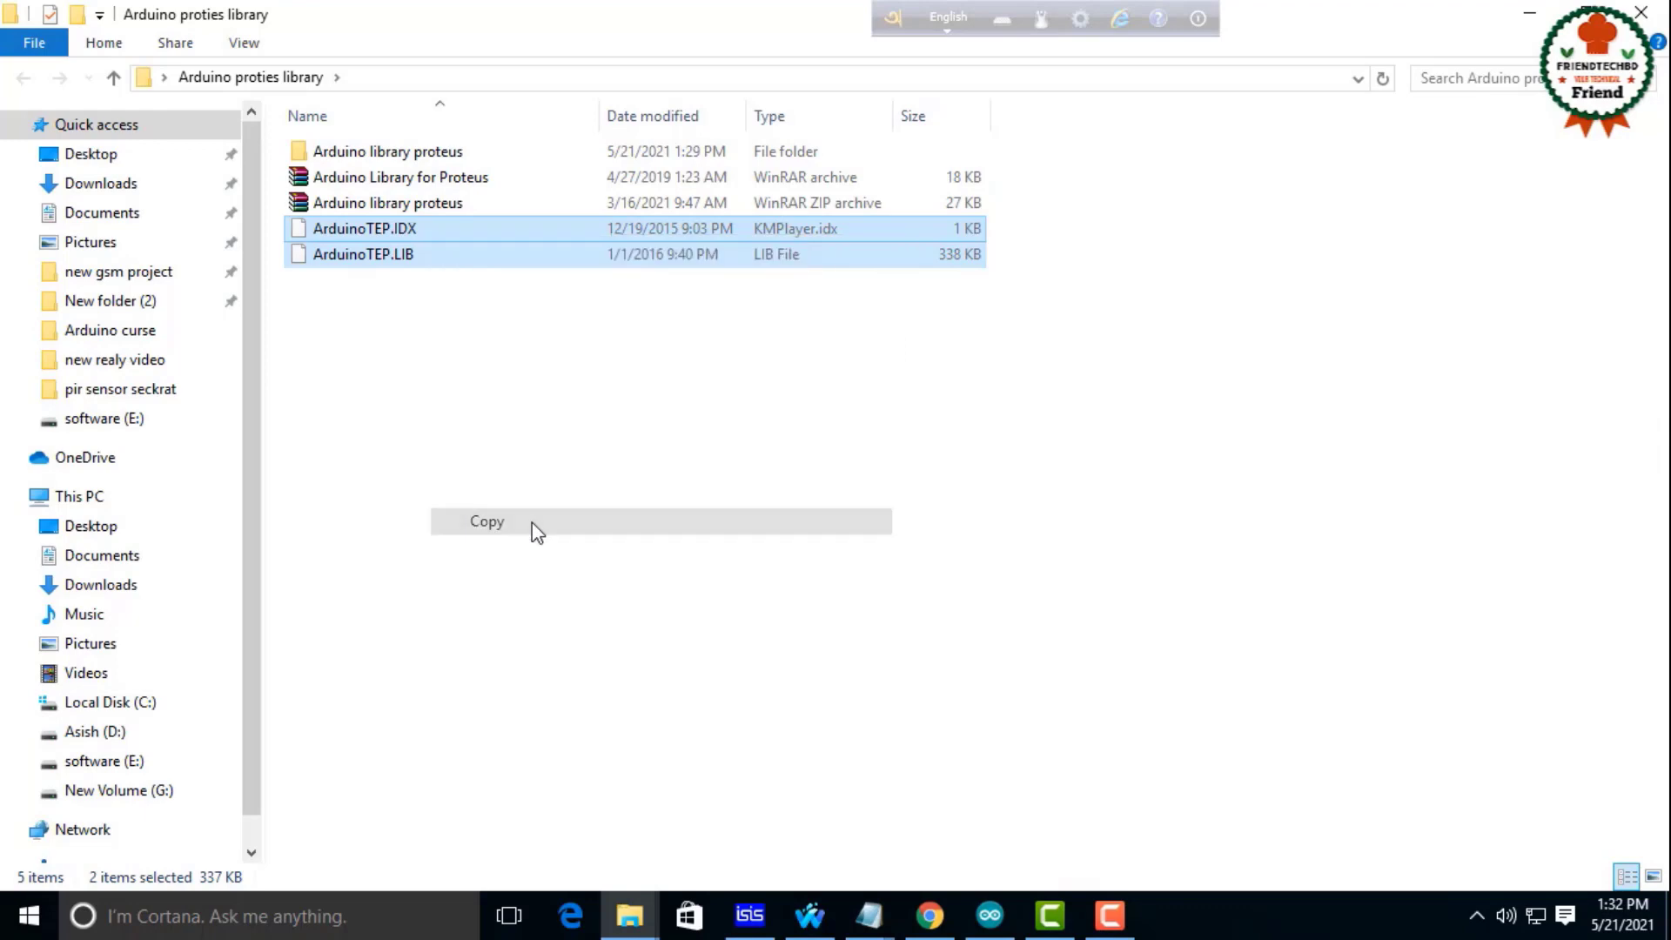
click(1529, 14)
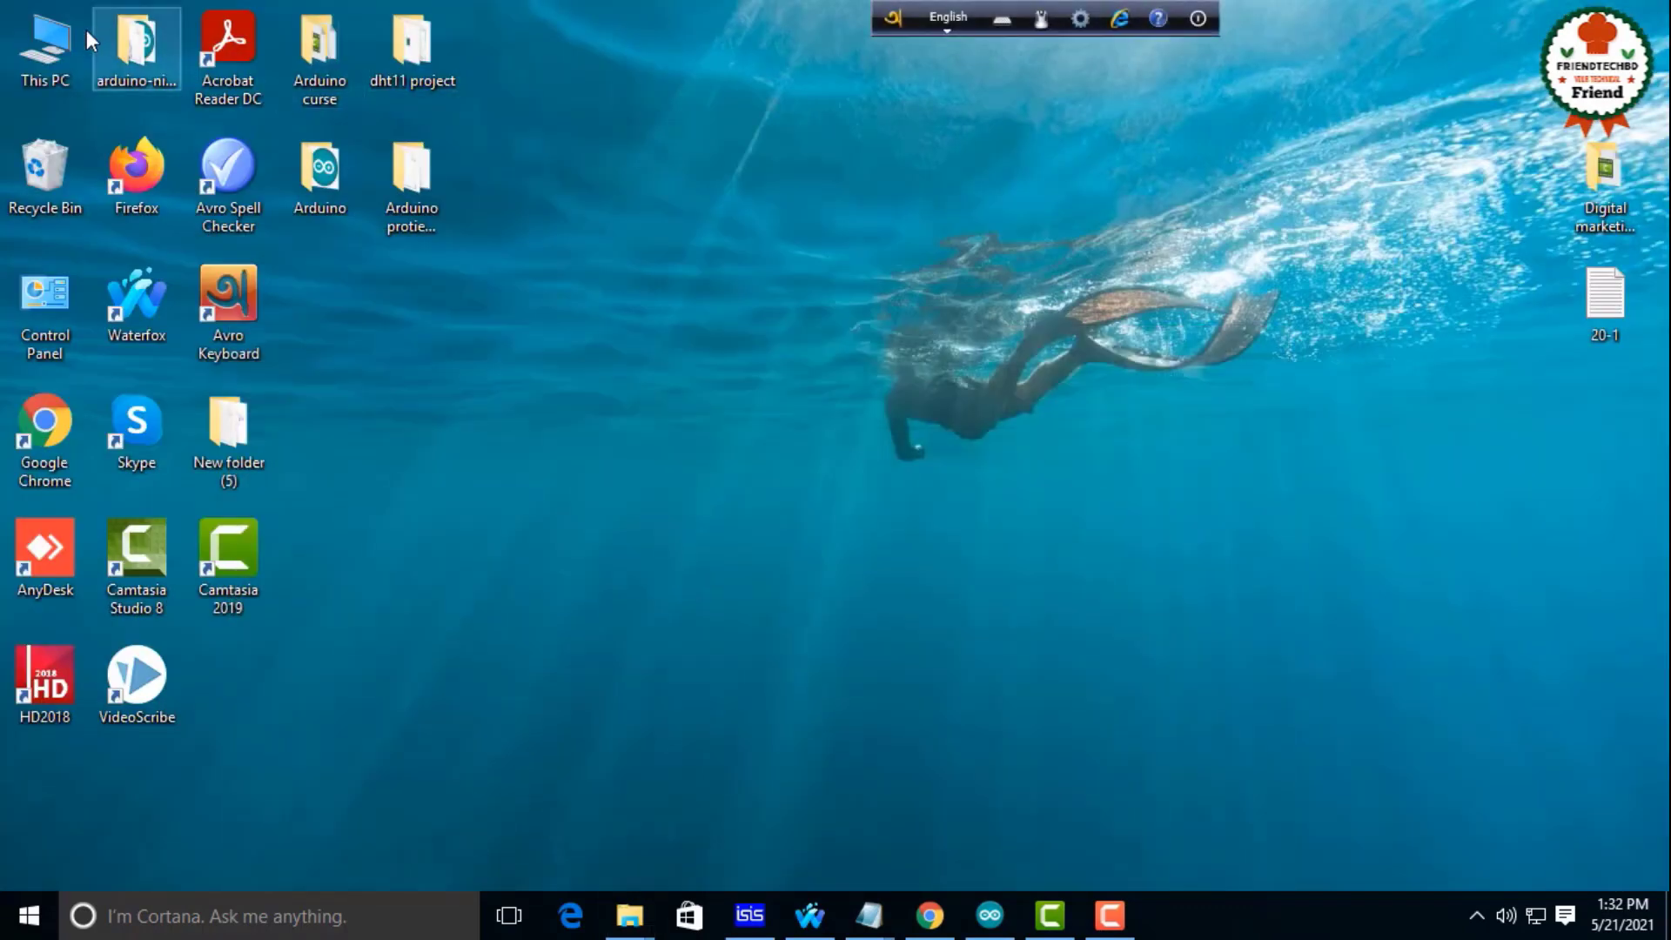
Open the Proteus 7 Professional LIBRARY folder under Labcenter Electronics in Program Files (x86) on drive C.
double_click(45, 35)
double_click(467, 341)
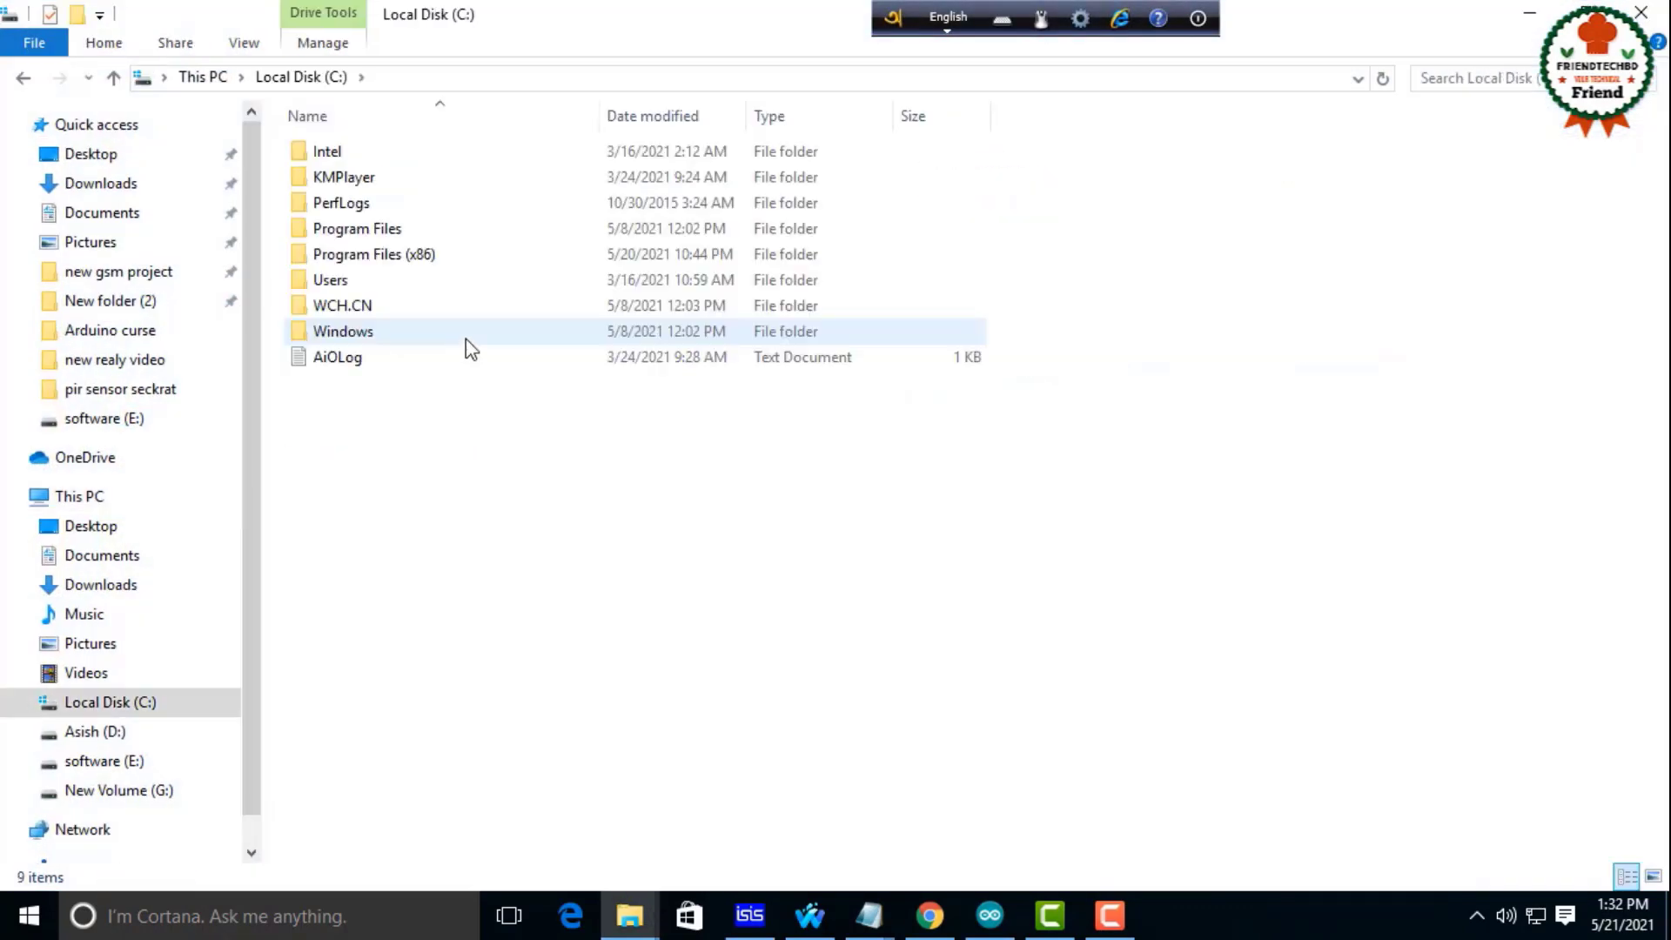
click(432, 256)
double_click(431, 256)
double_click(410, 384)
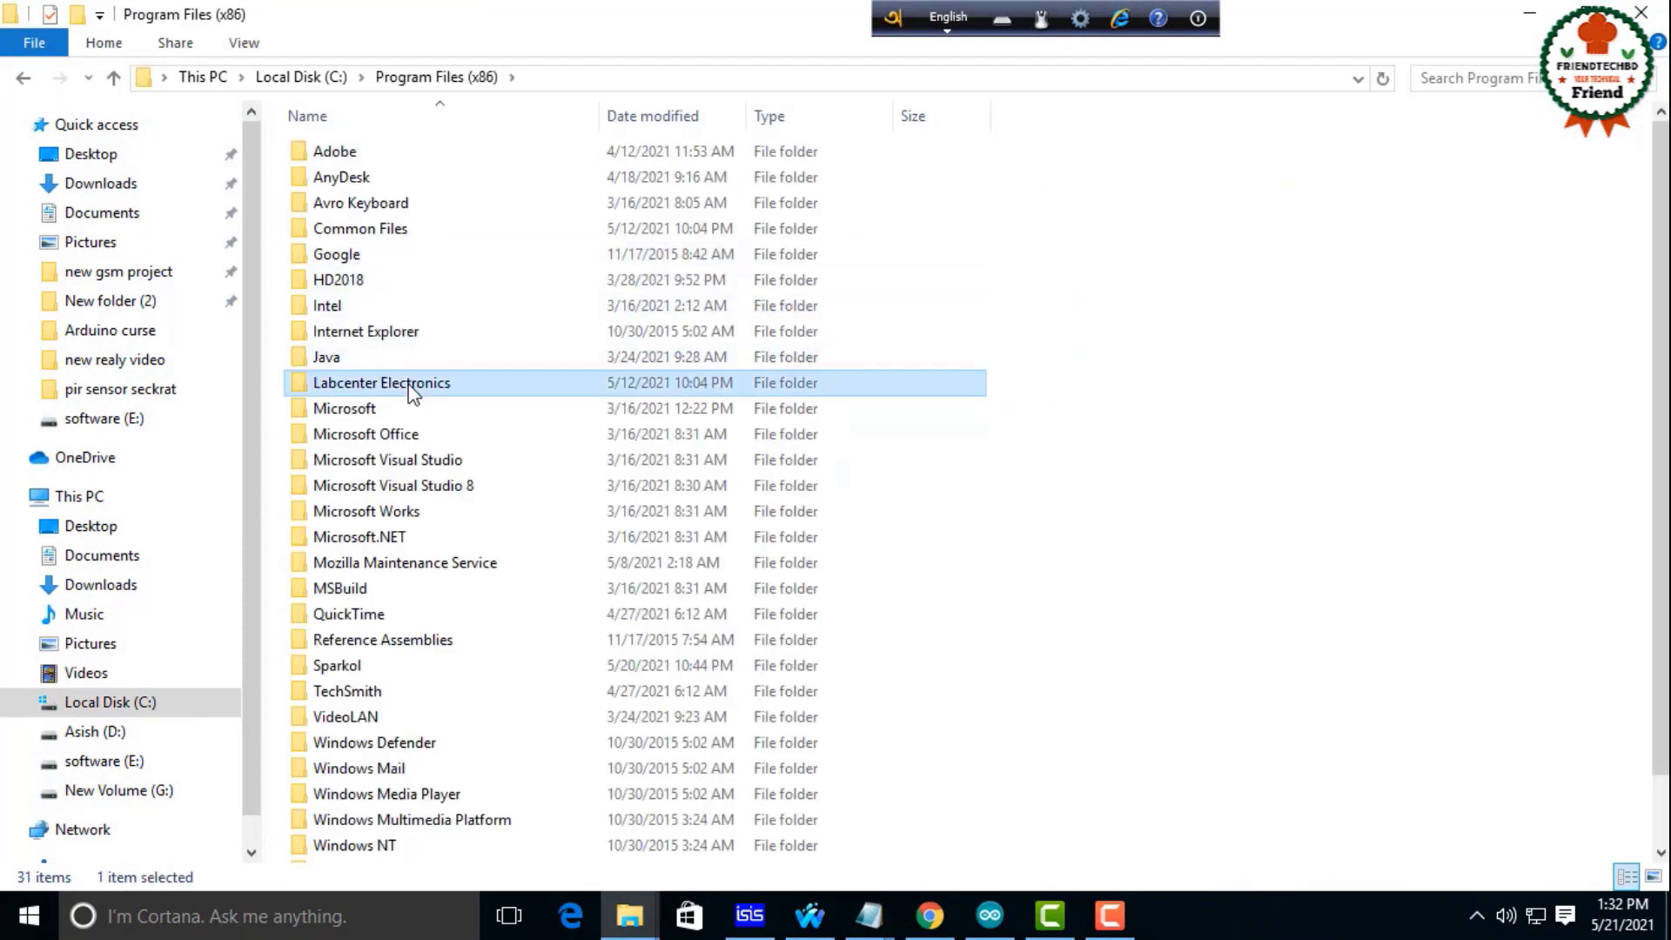
double_click(405, 160)
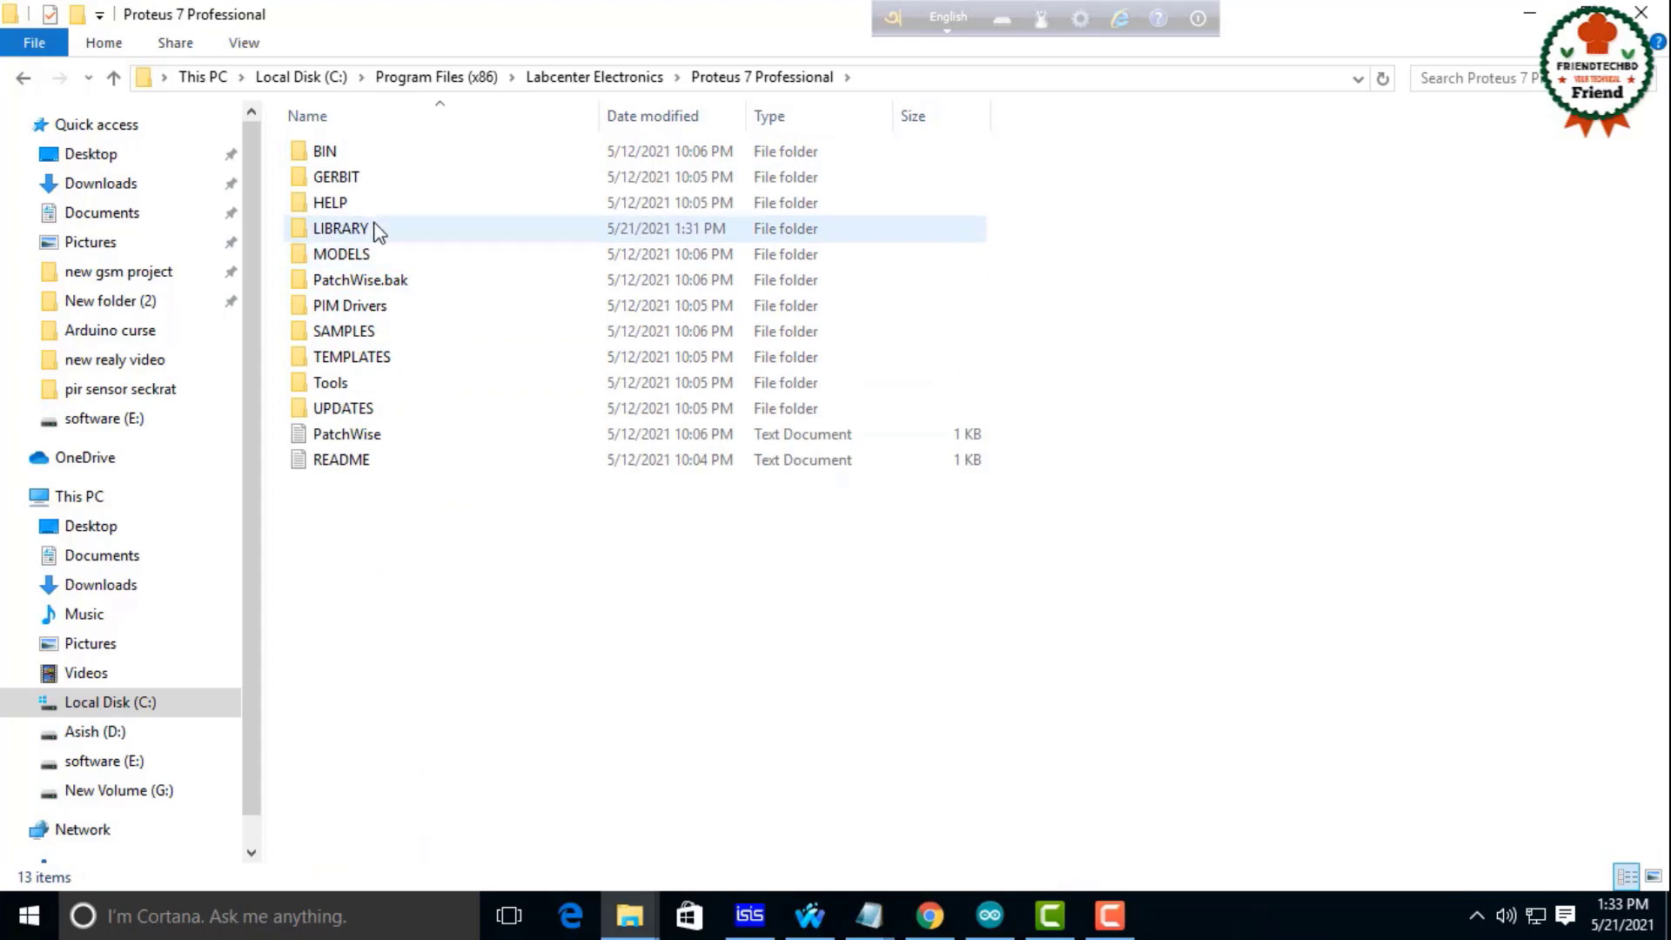
double_click(378, 229)
Paste the two copied ArduinoTEP files into the LIBRARY folder and close the window.
right_click(1217, 421)
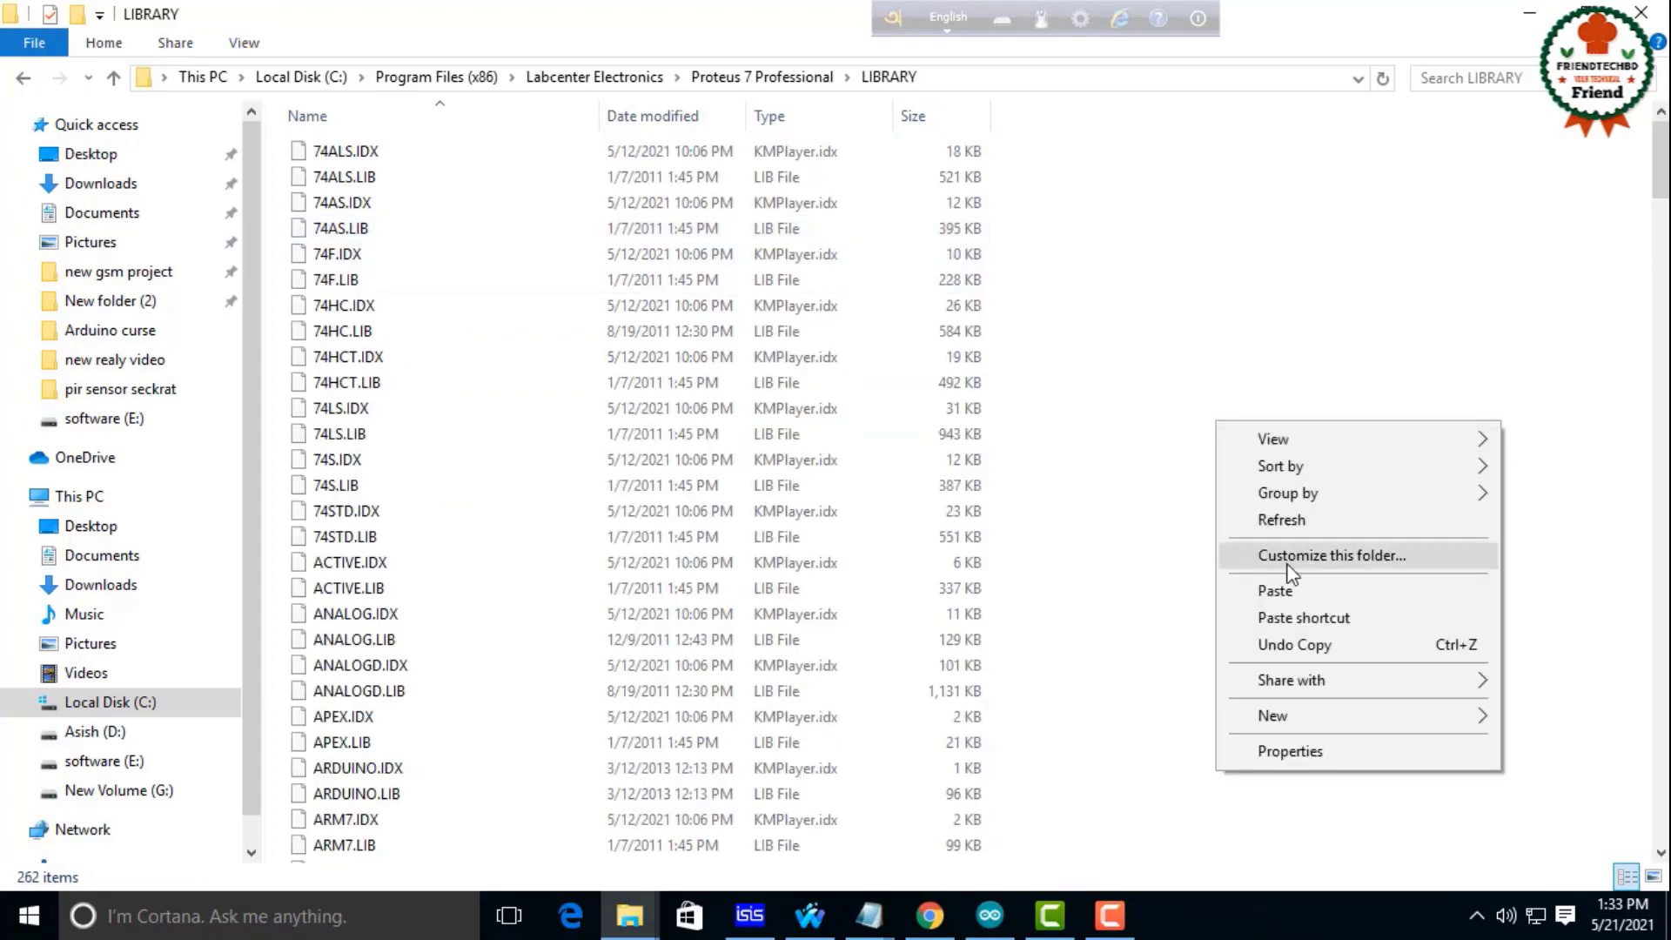
click(1277, 591)
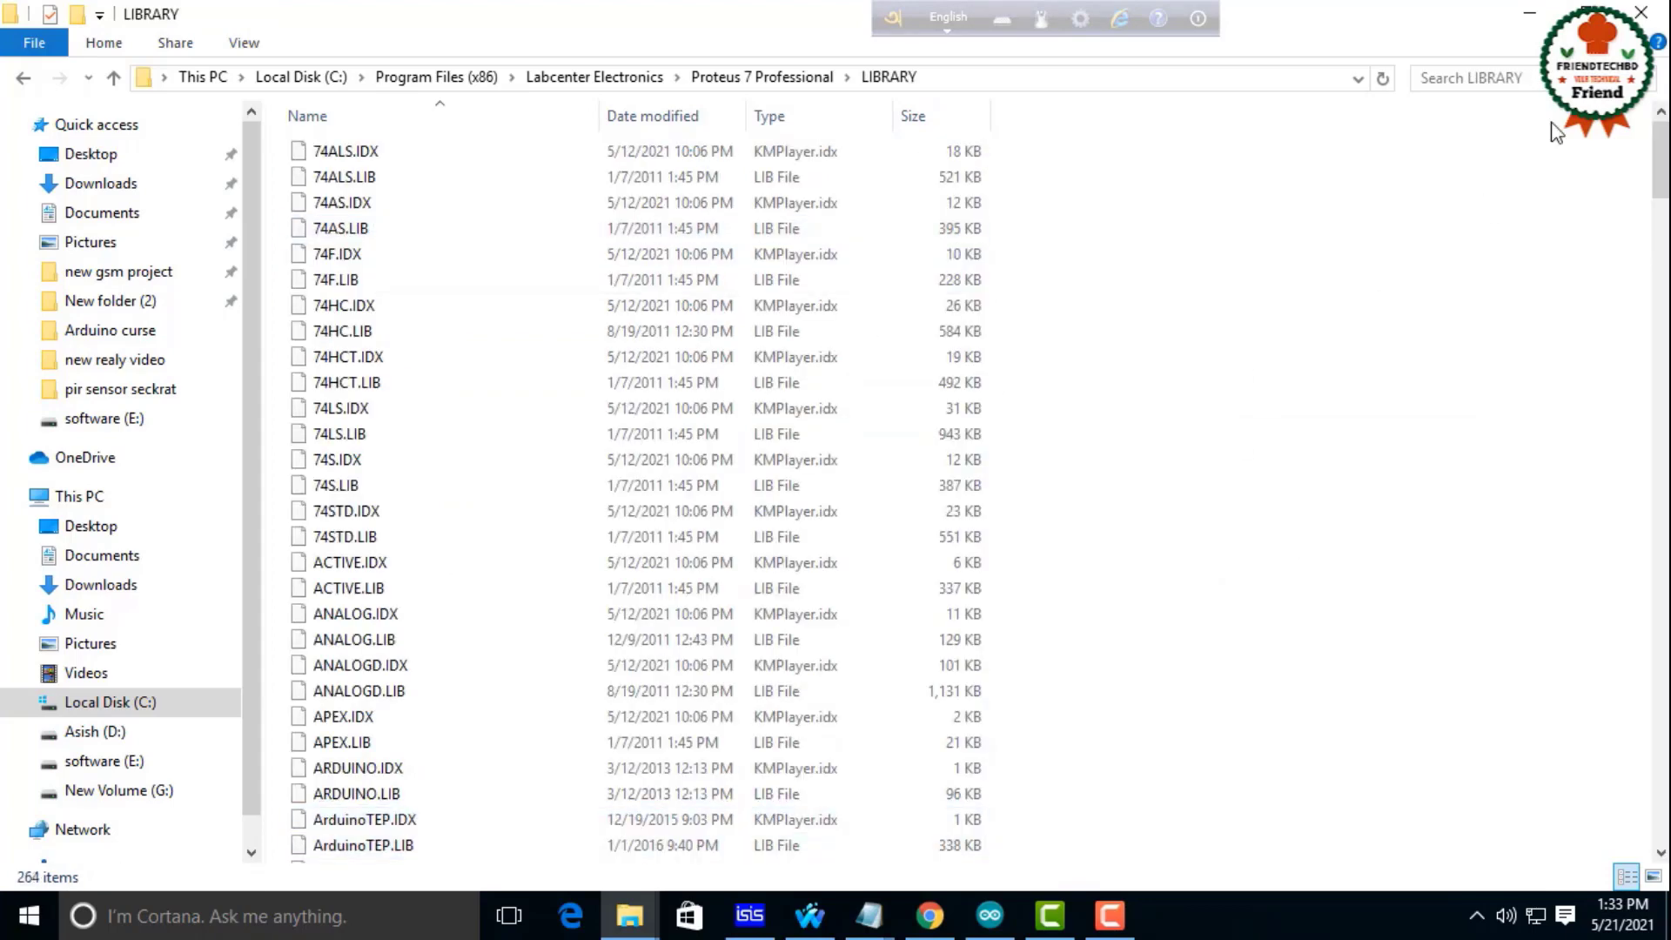
click(1640, 12)
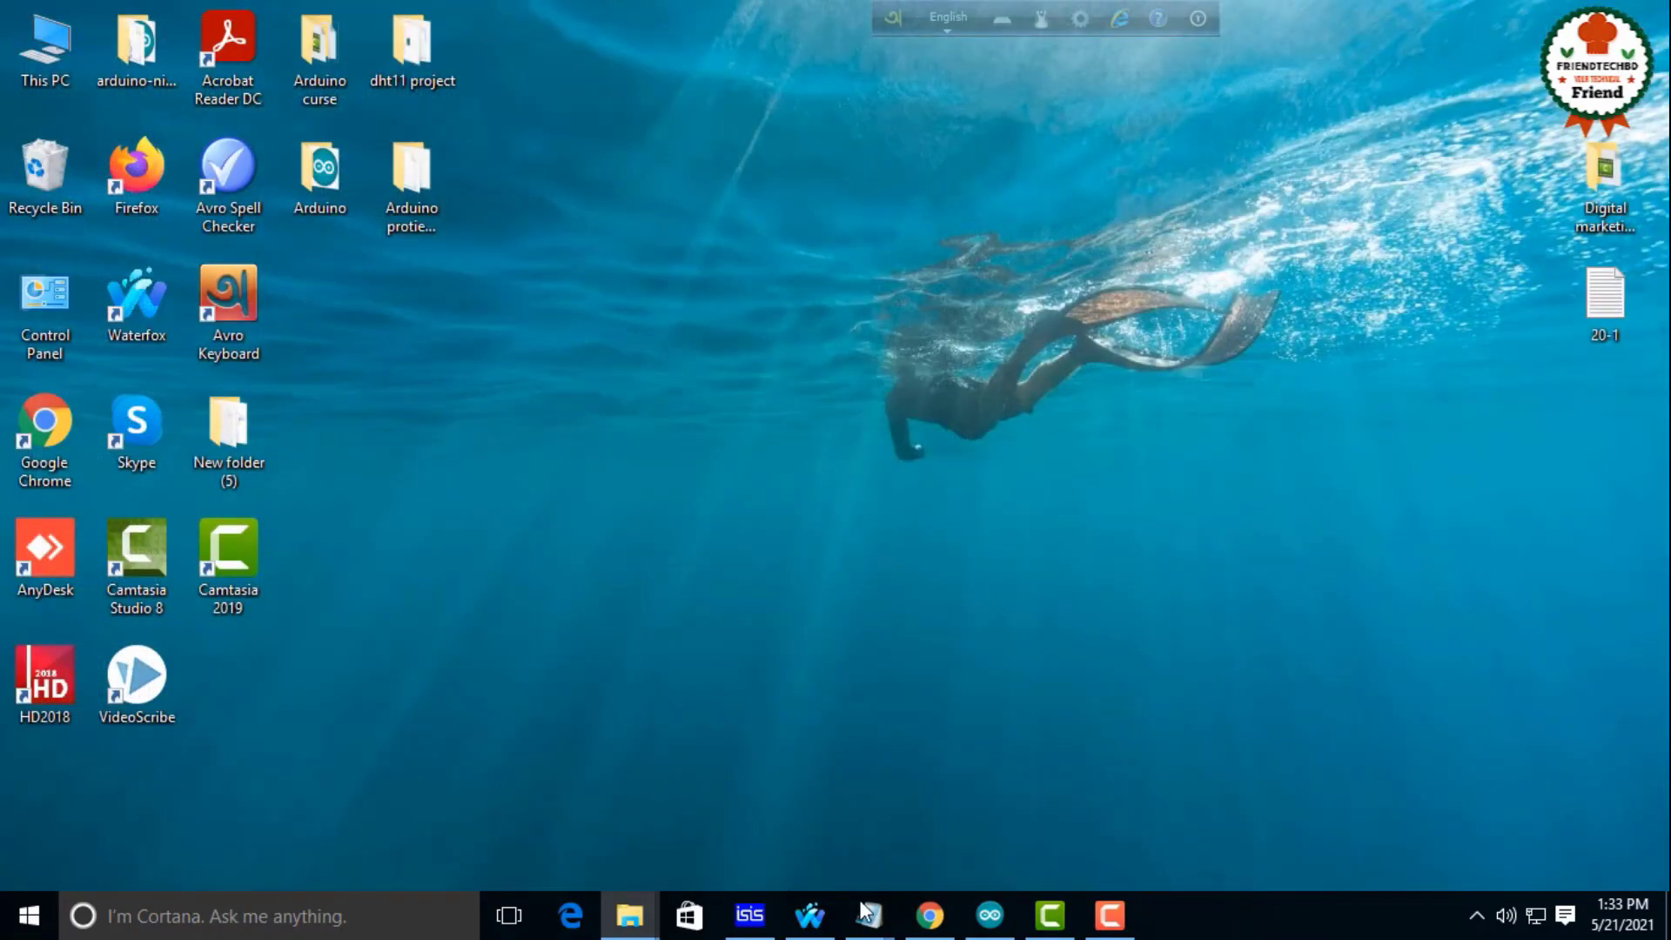
Switch back to ISIS Professional and close it without saving the current design.
click(775, 921)
click(1640, 13)
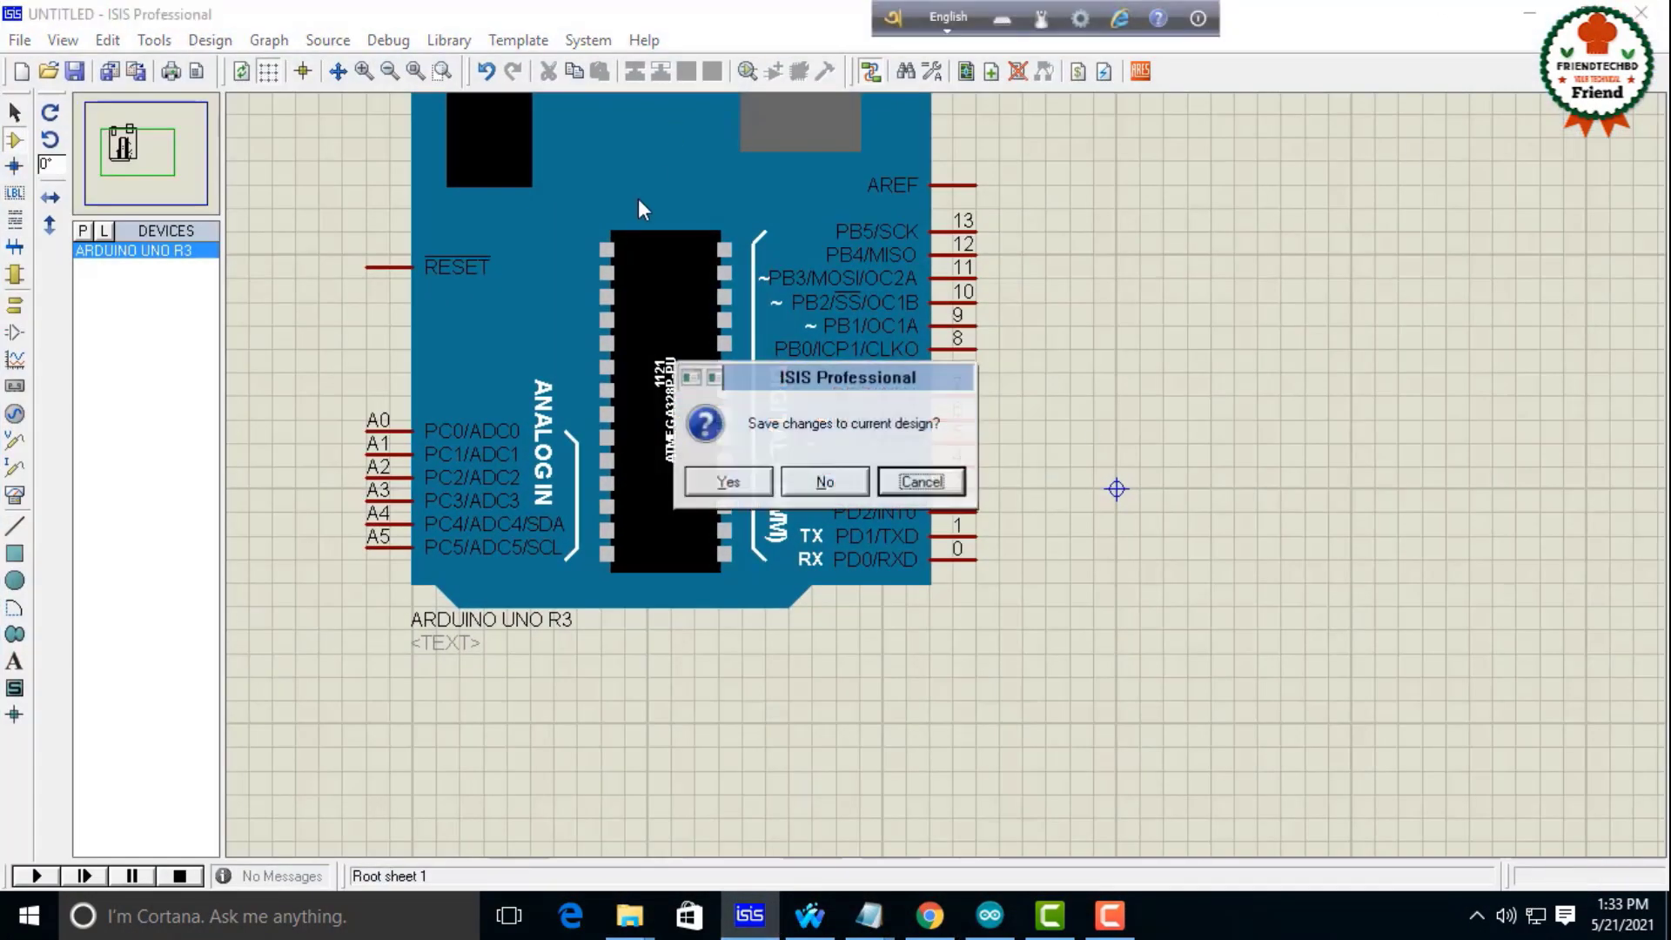
click(750, 488)
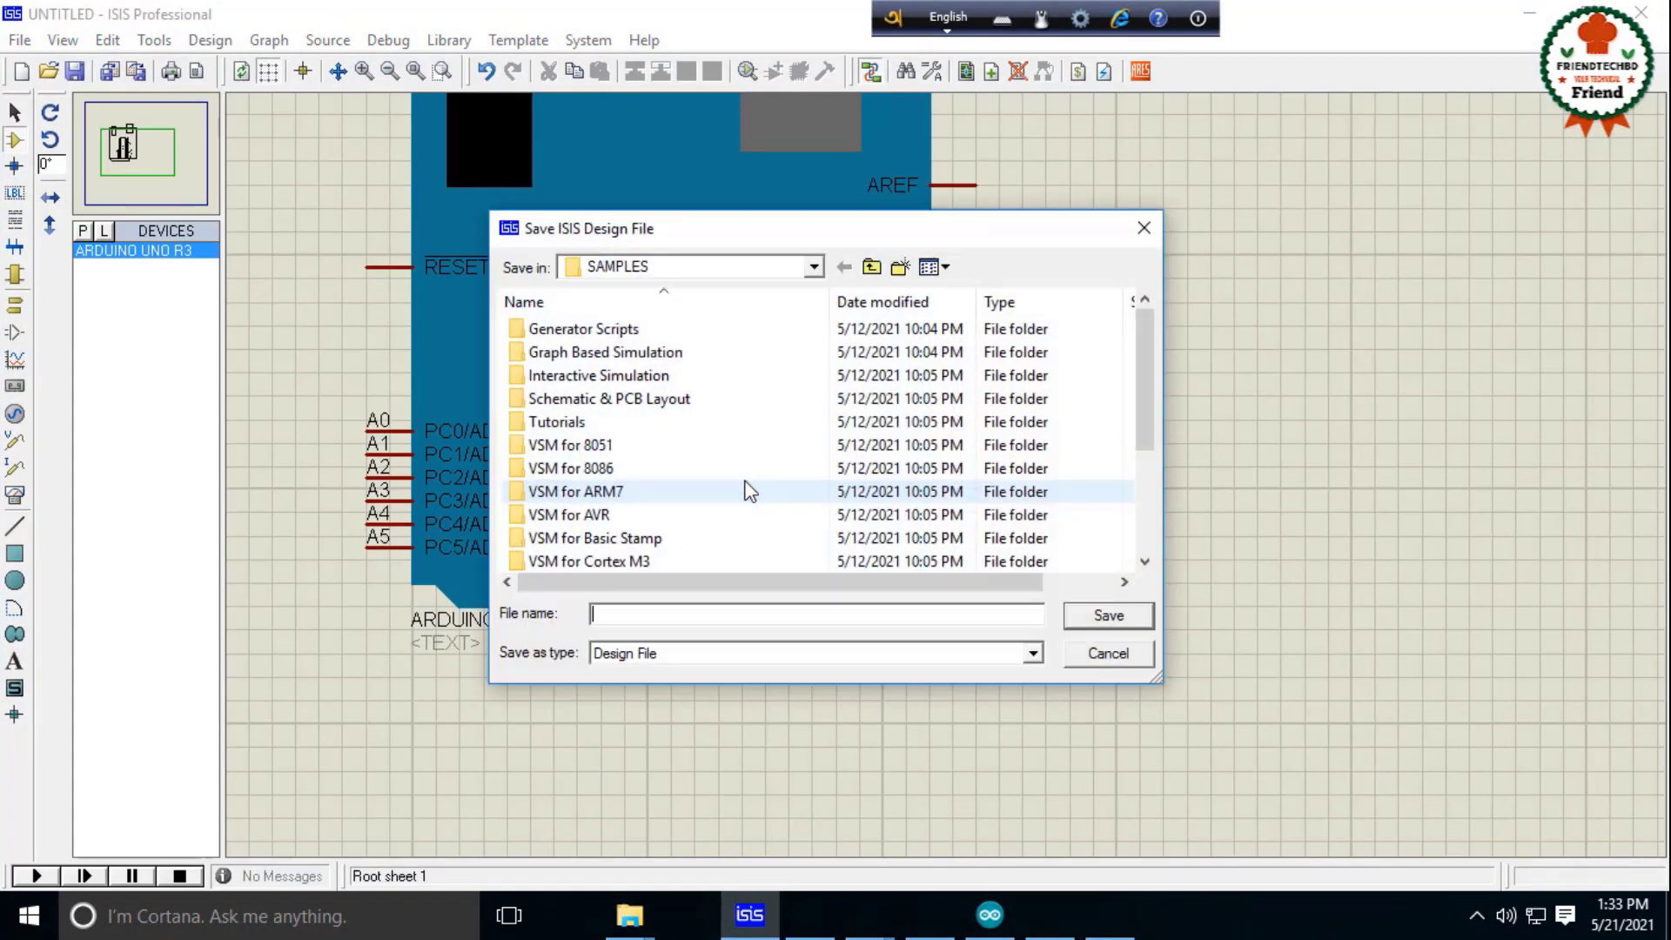
click(1143, 228)
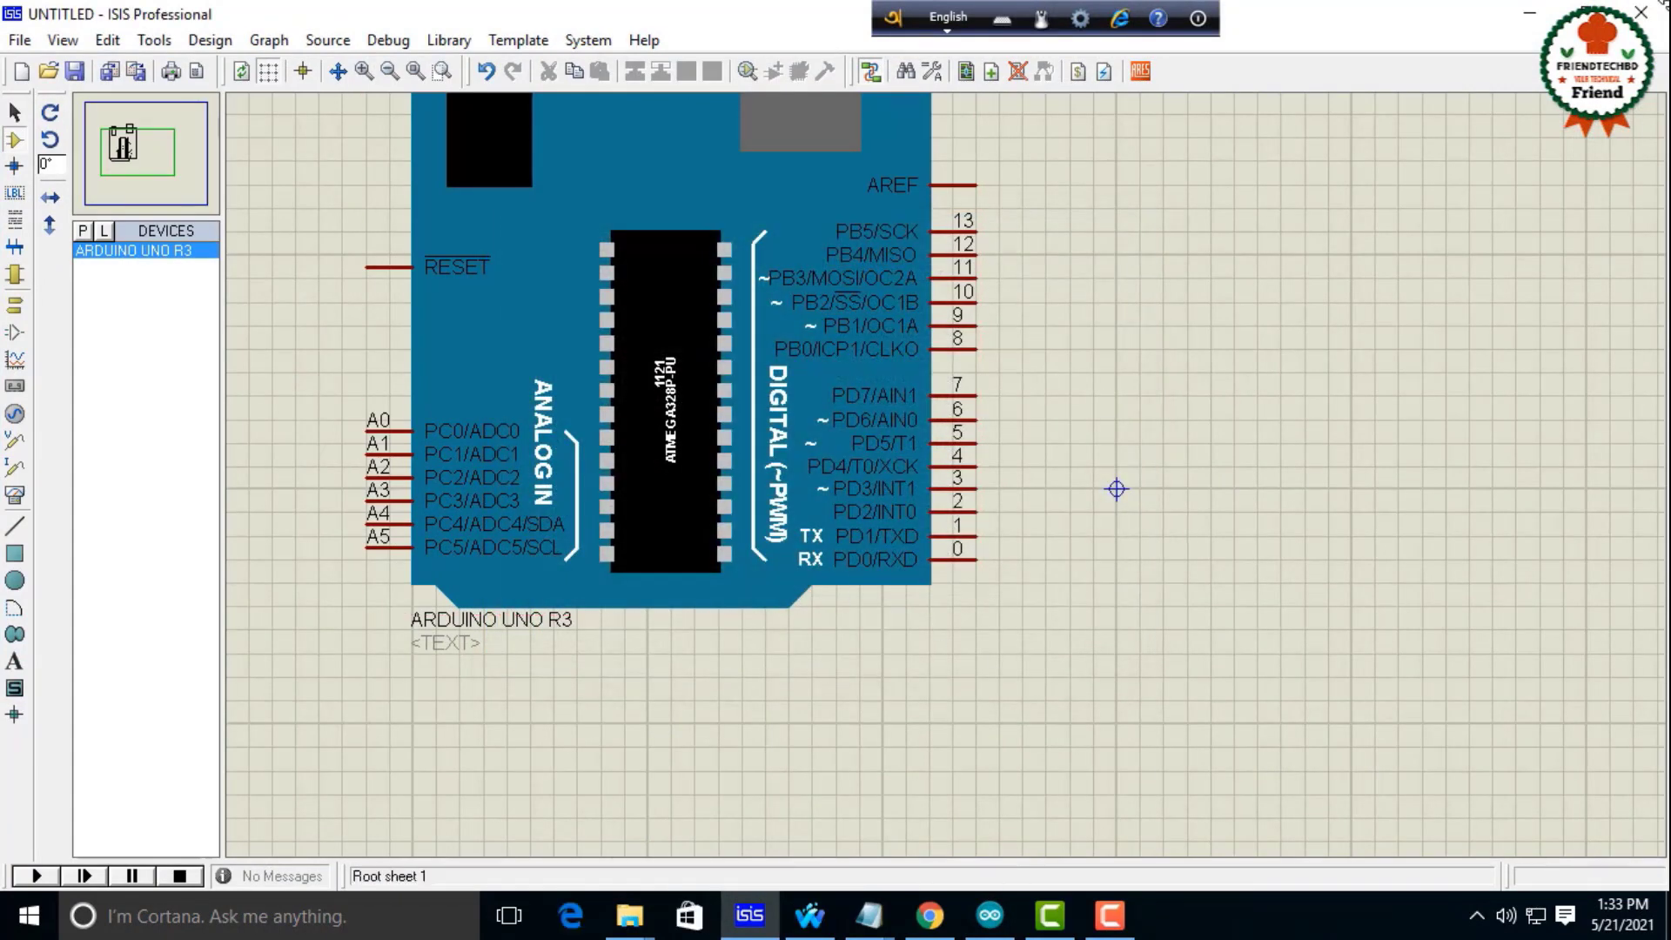
click(1640, 12)
click(823, 479)
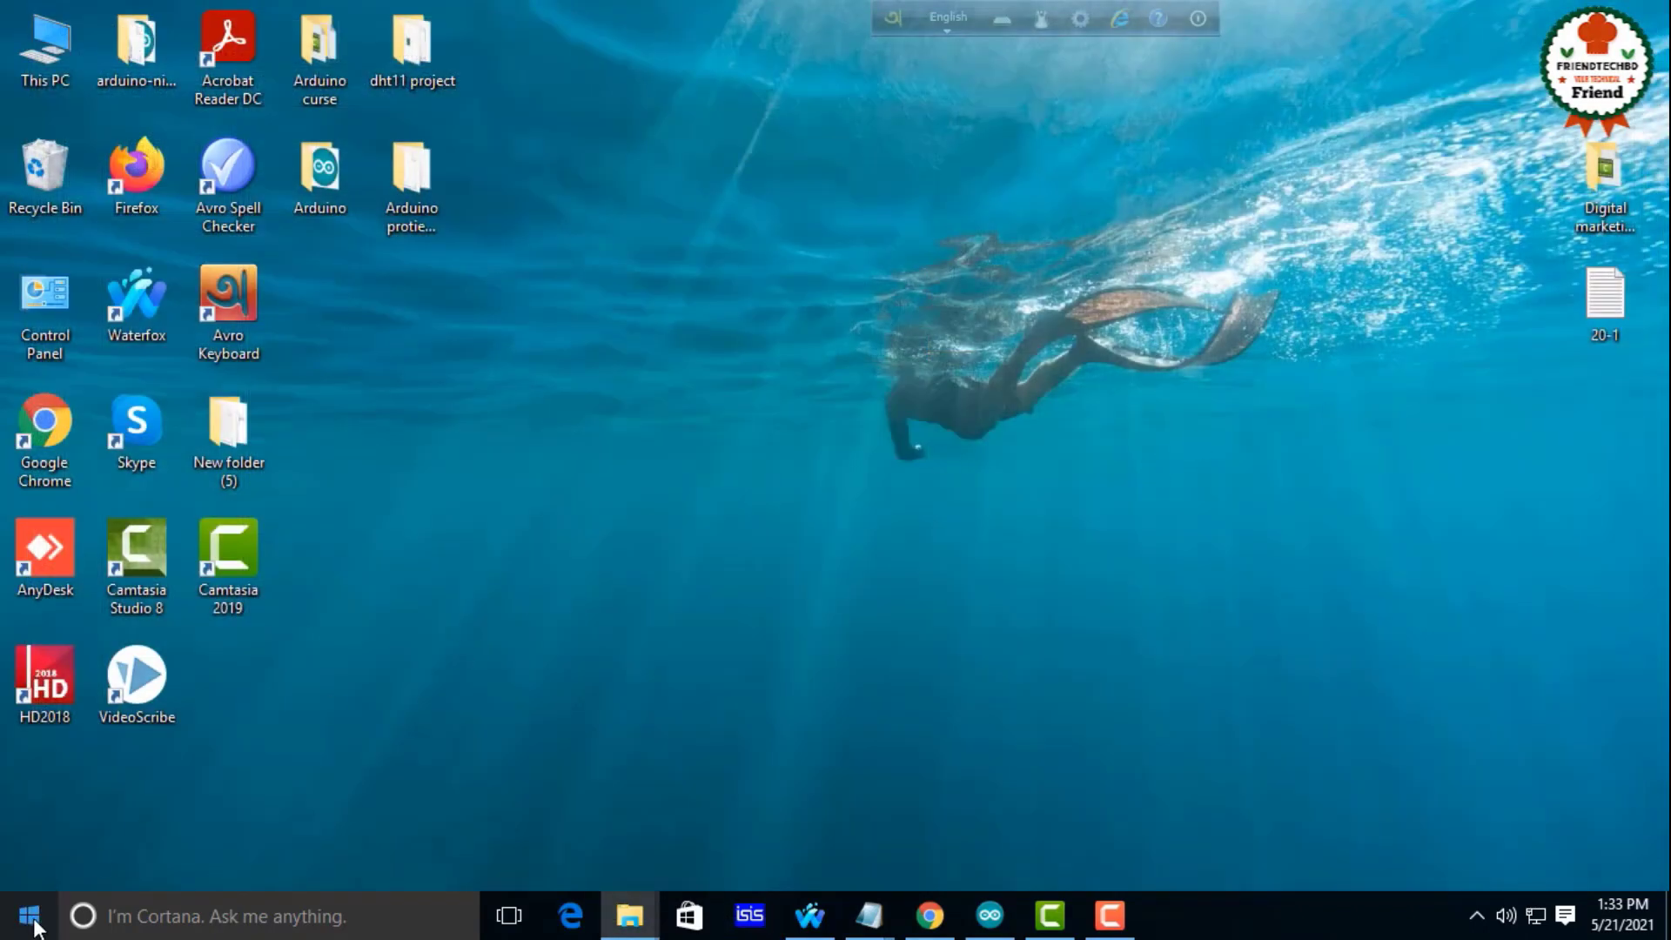
Relaunch ISIS Professional, dismissing its startup offers, and search the device library for "arduino".
click(749, 915)
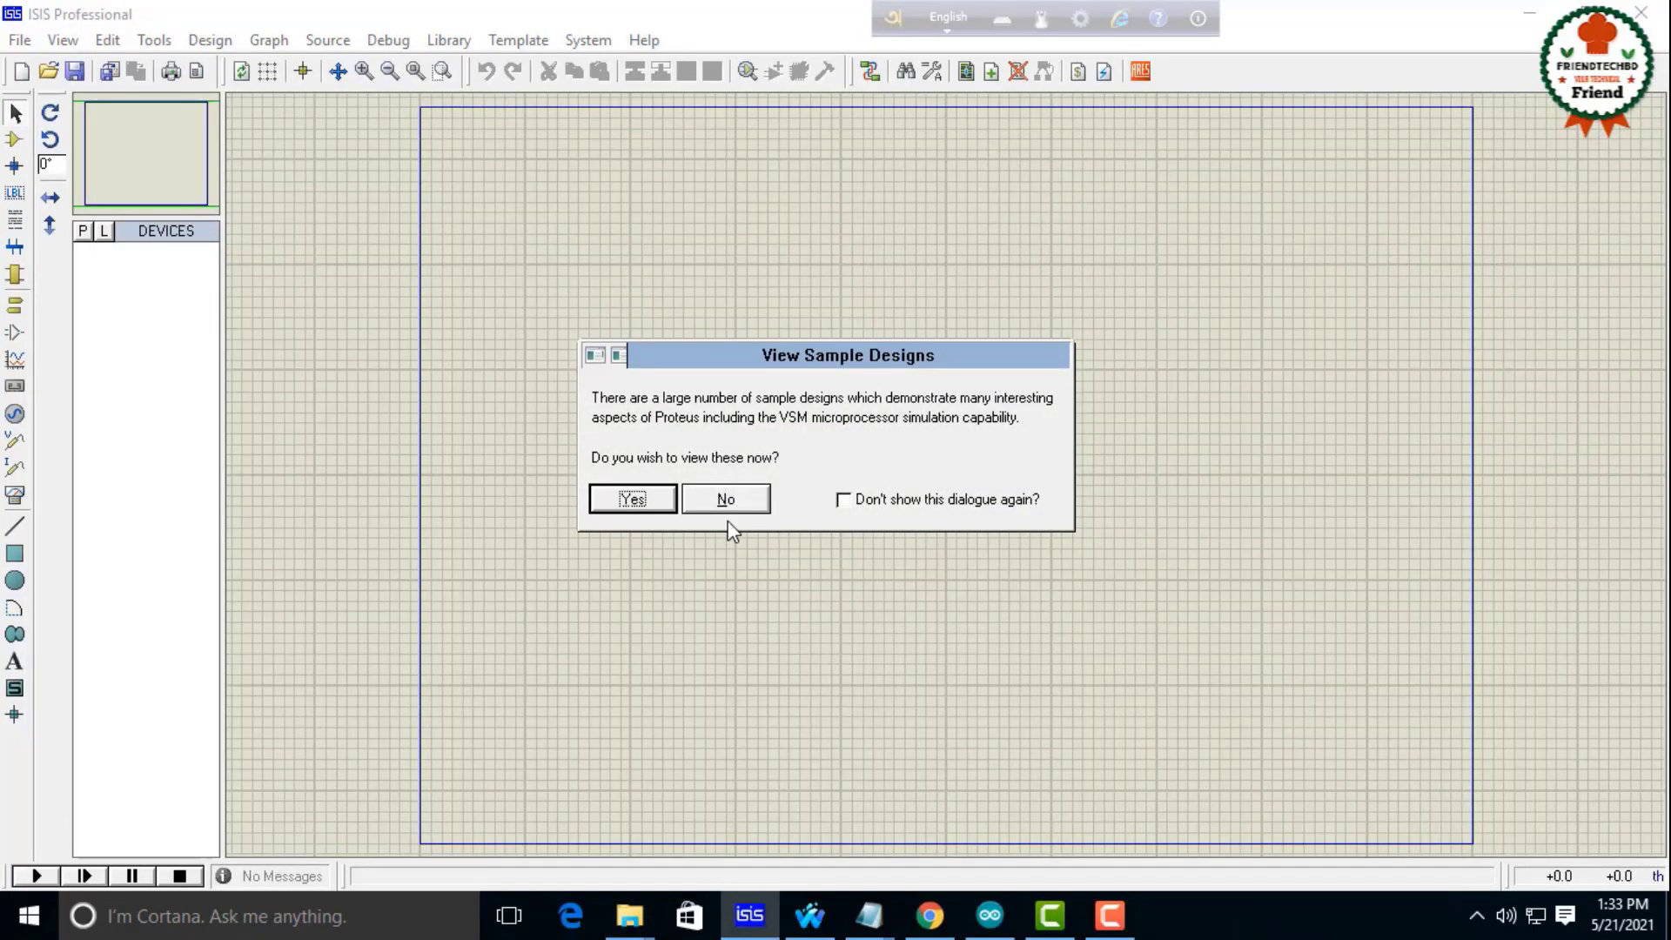
click(716, 502)
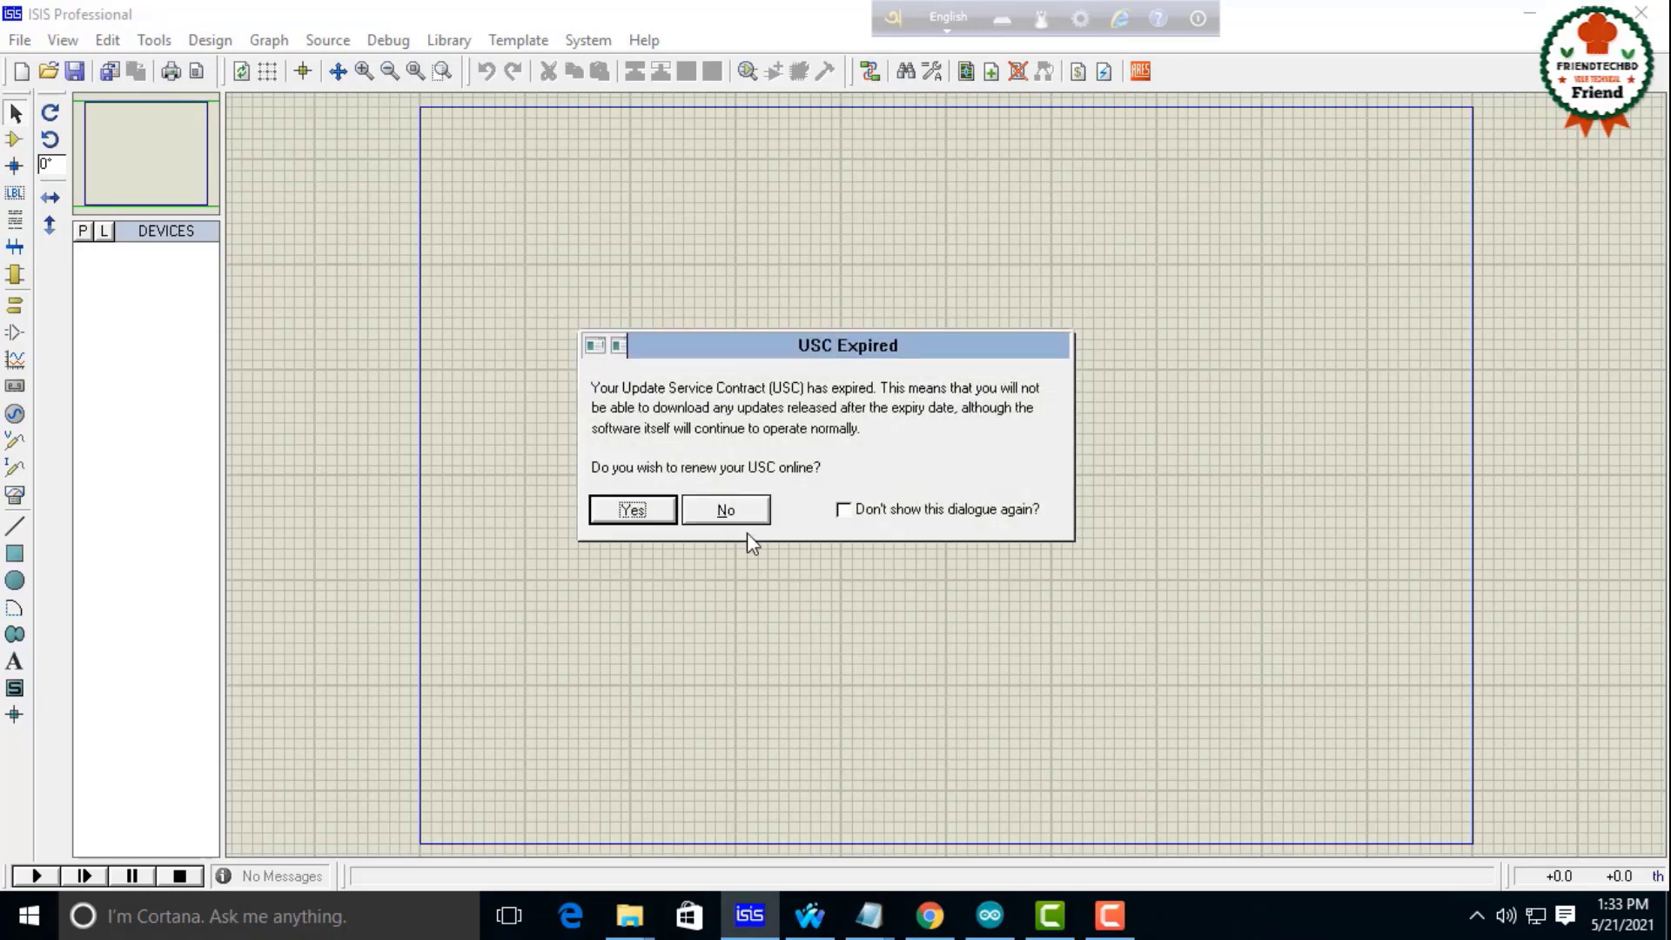
click(737, 509)
click(83, 232)
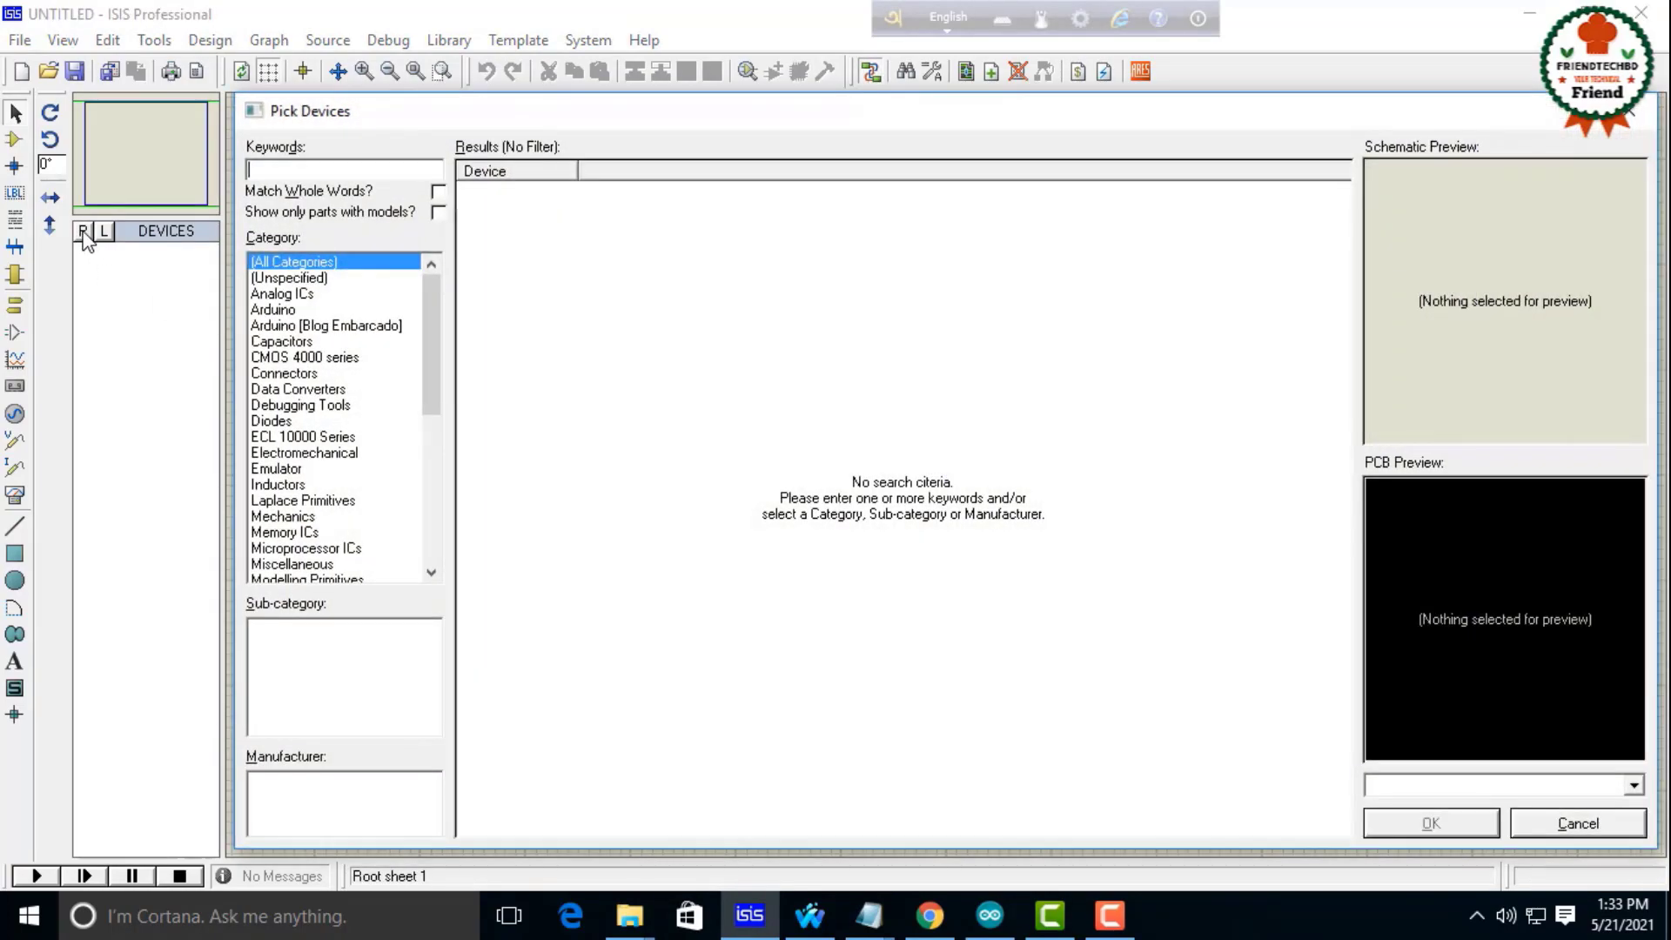
text(arduino)
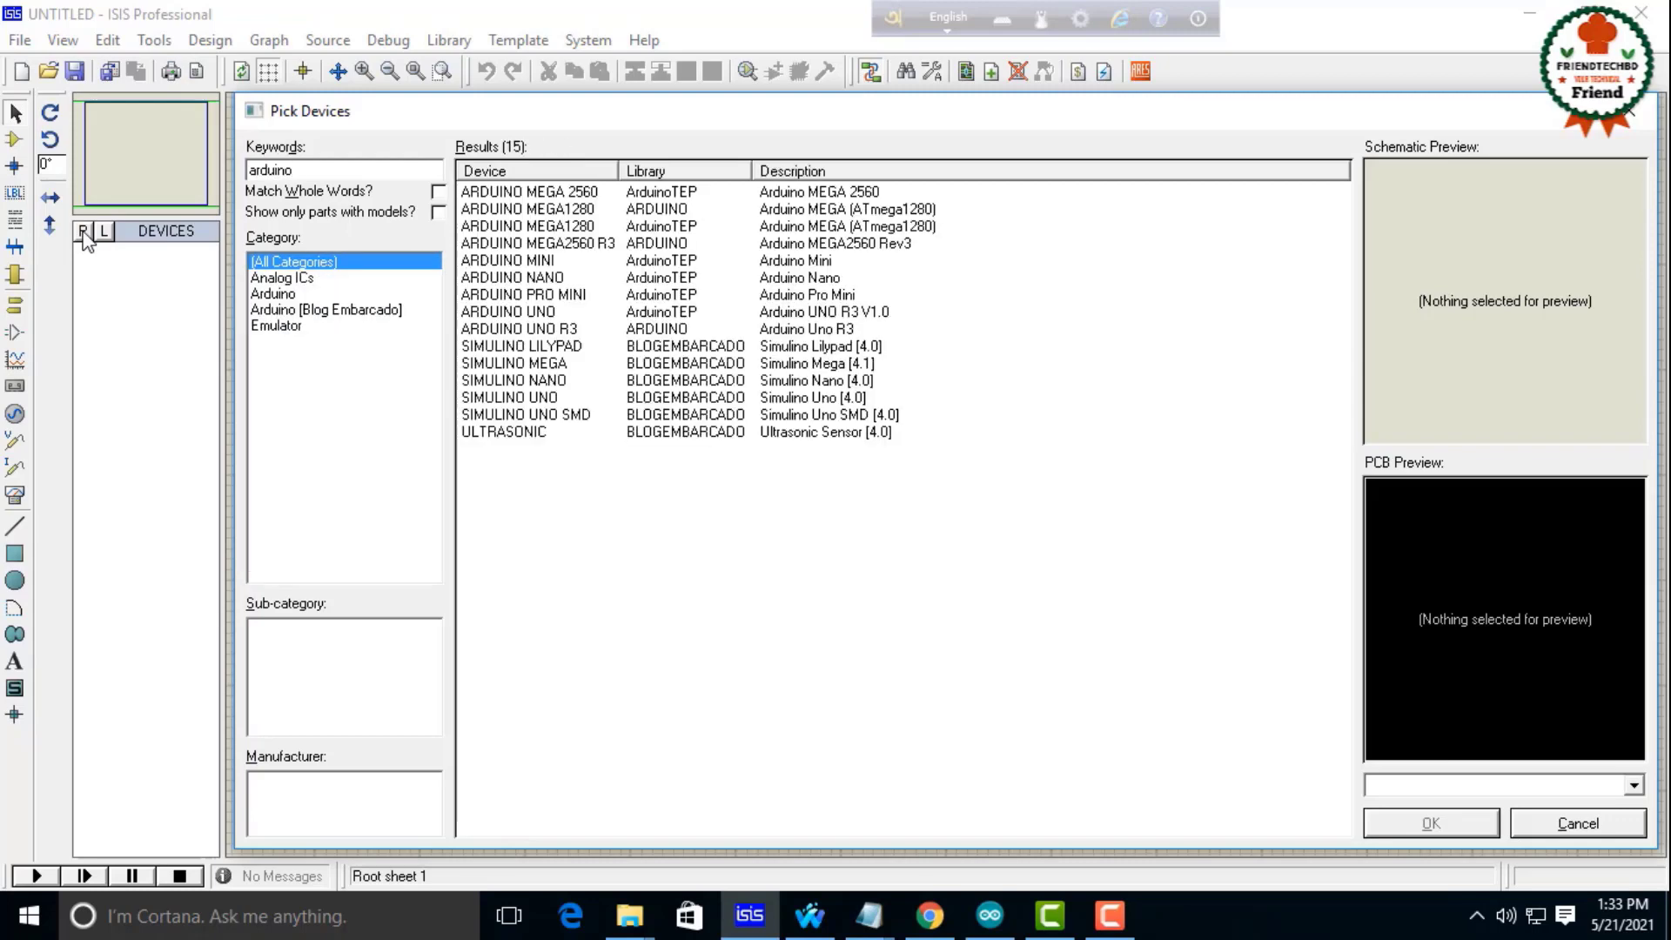
Preview the Arduino Mini, Nano and Pro Mini, and pick the ARDUINO UNO from the ArduinoTEP library.
click(822, 261)
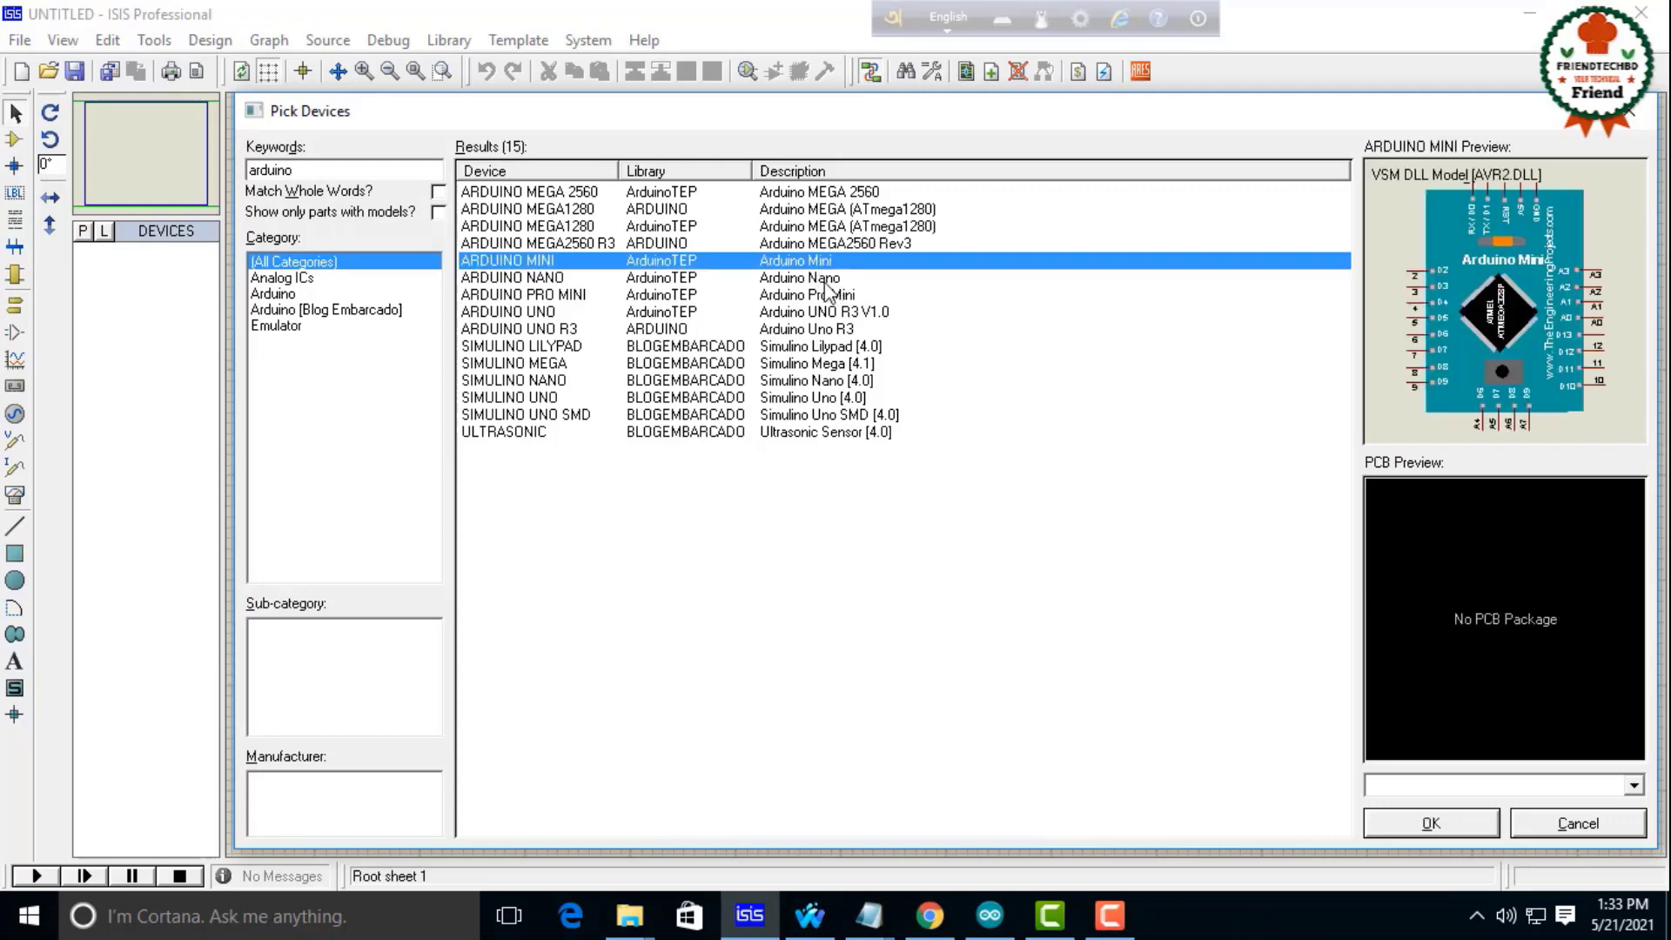
click(830, 277)
click(825, 295)
click(829, 312)
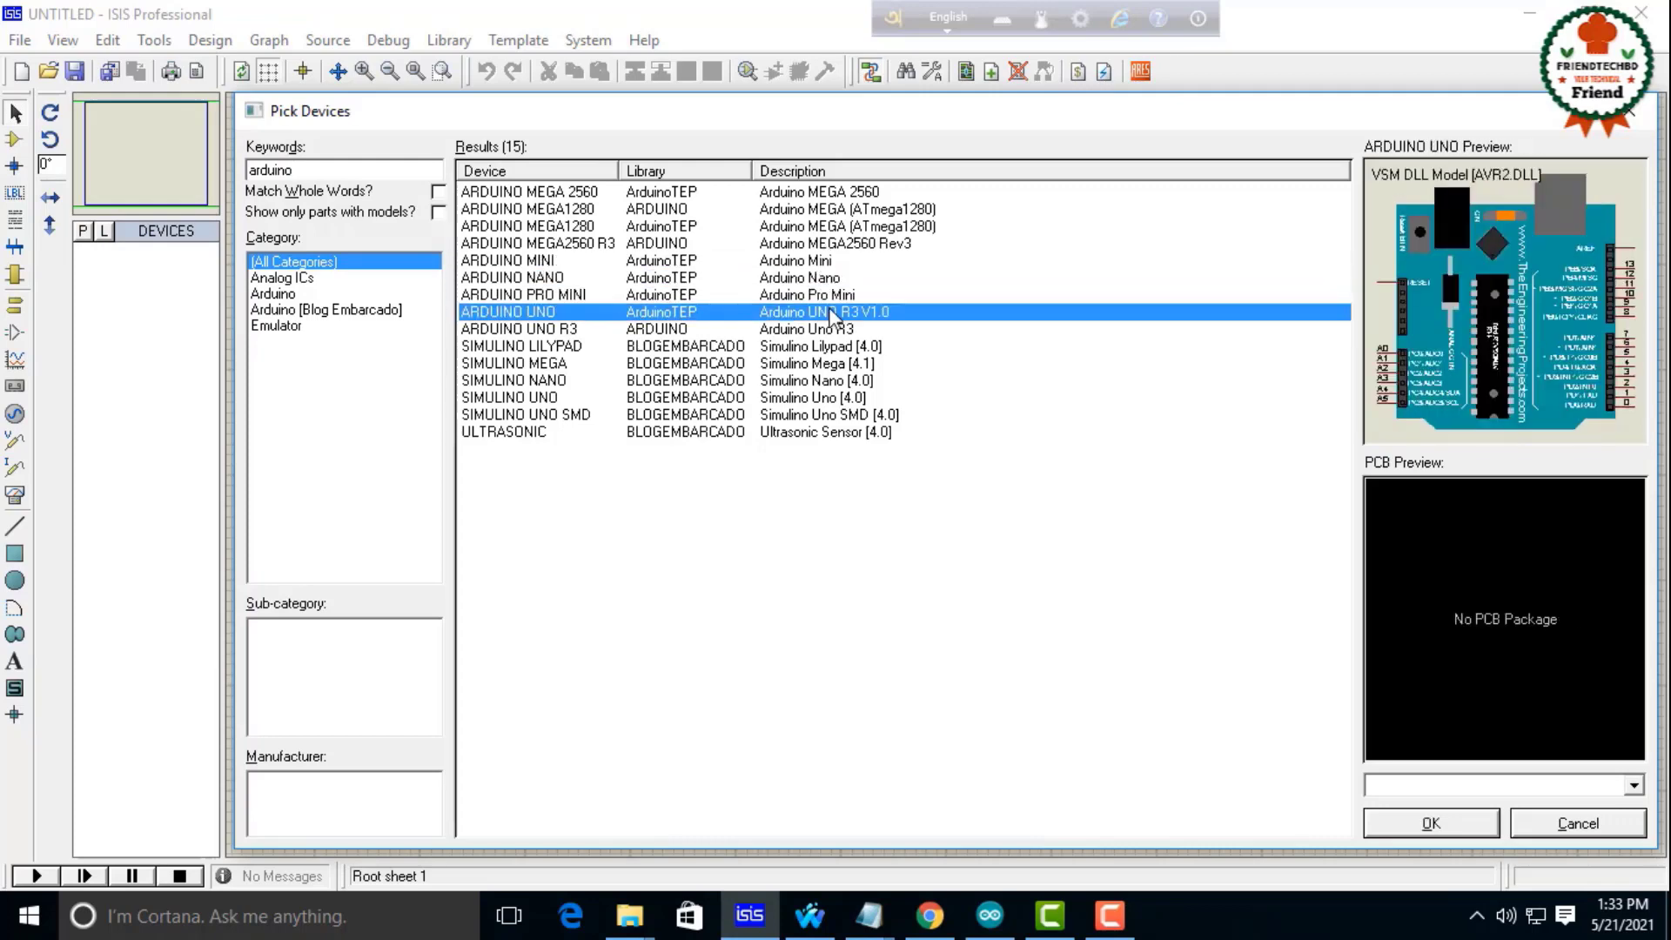
click(1431, 823)
Place one ARDUINO UNO board inside the sheet border, right of the sheet's centre.
click(153, 152)
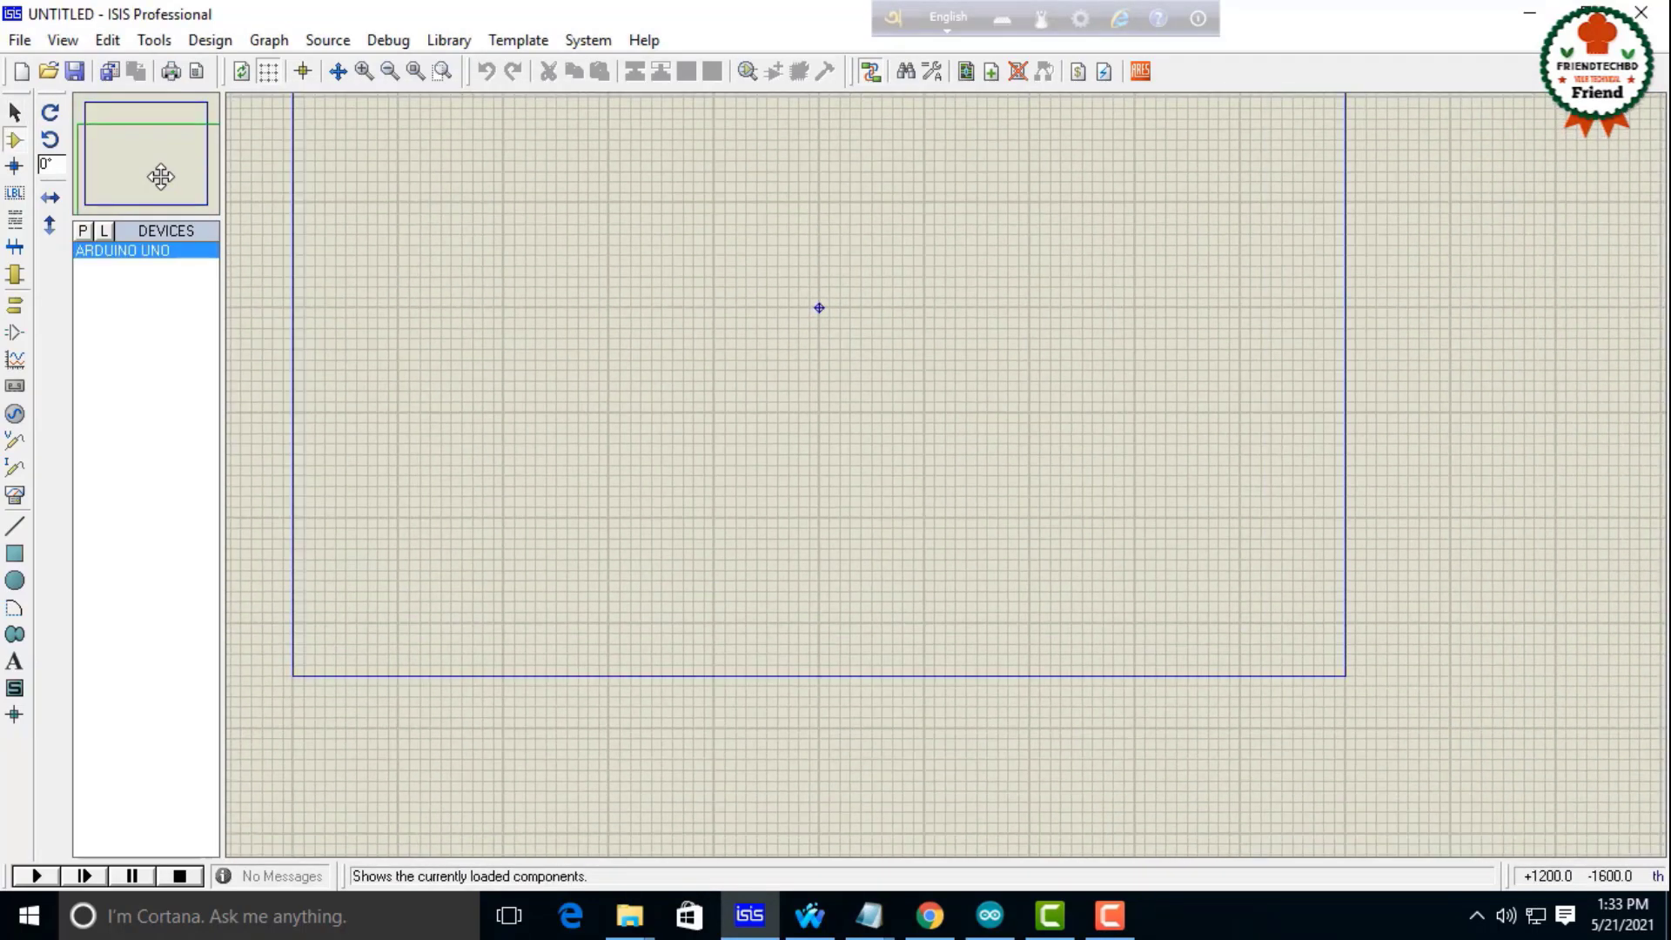
click(156, 157)
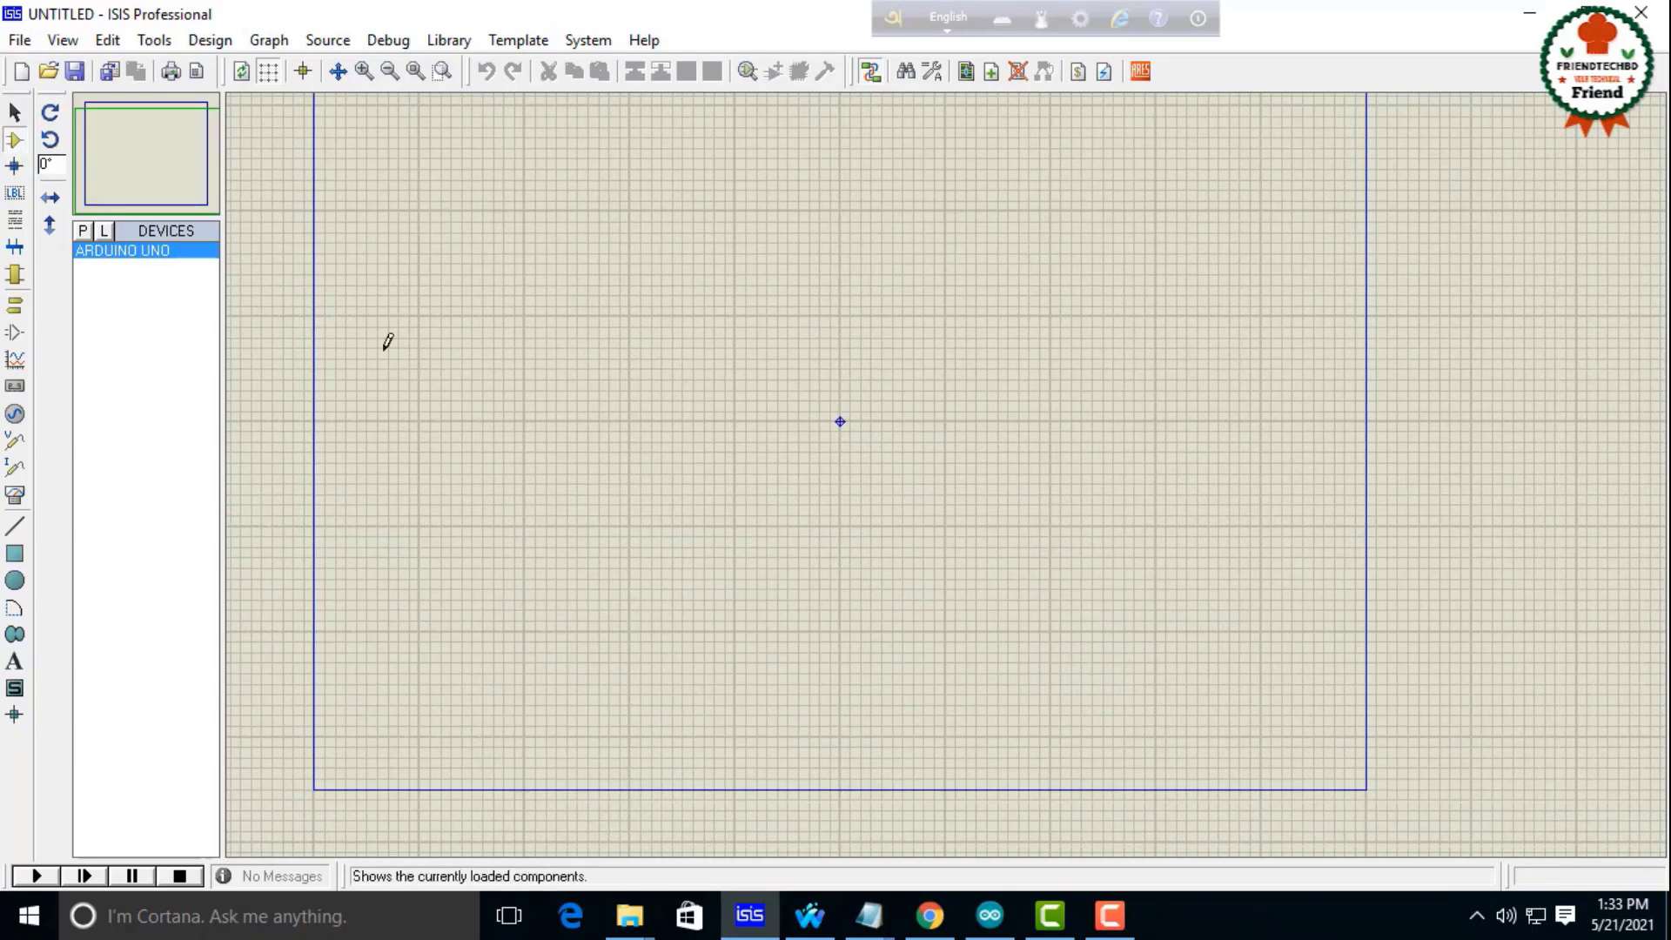
scroll(787, 362, down, 3)
scroll(958, 462, up, 5)
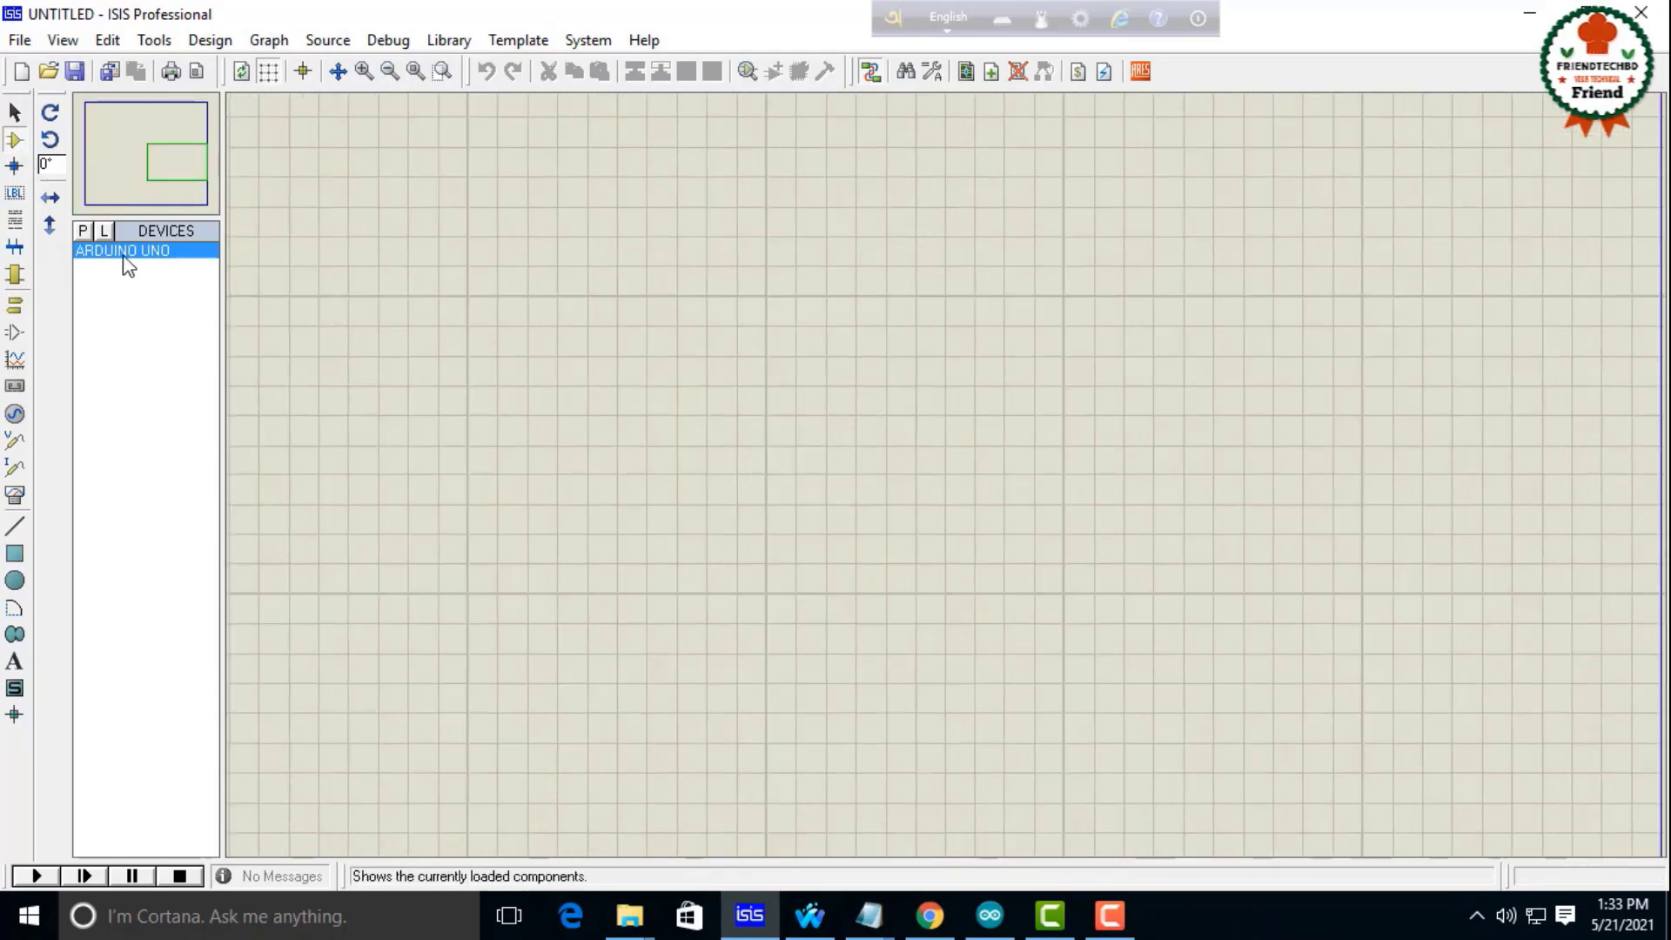
click(127, 252)
click(1000, 325)
scroll(430, 355, down, 1)
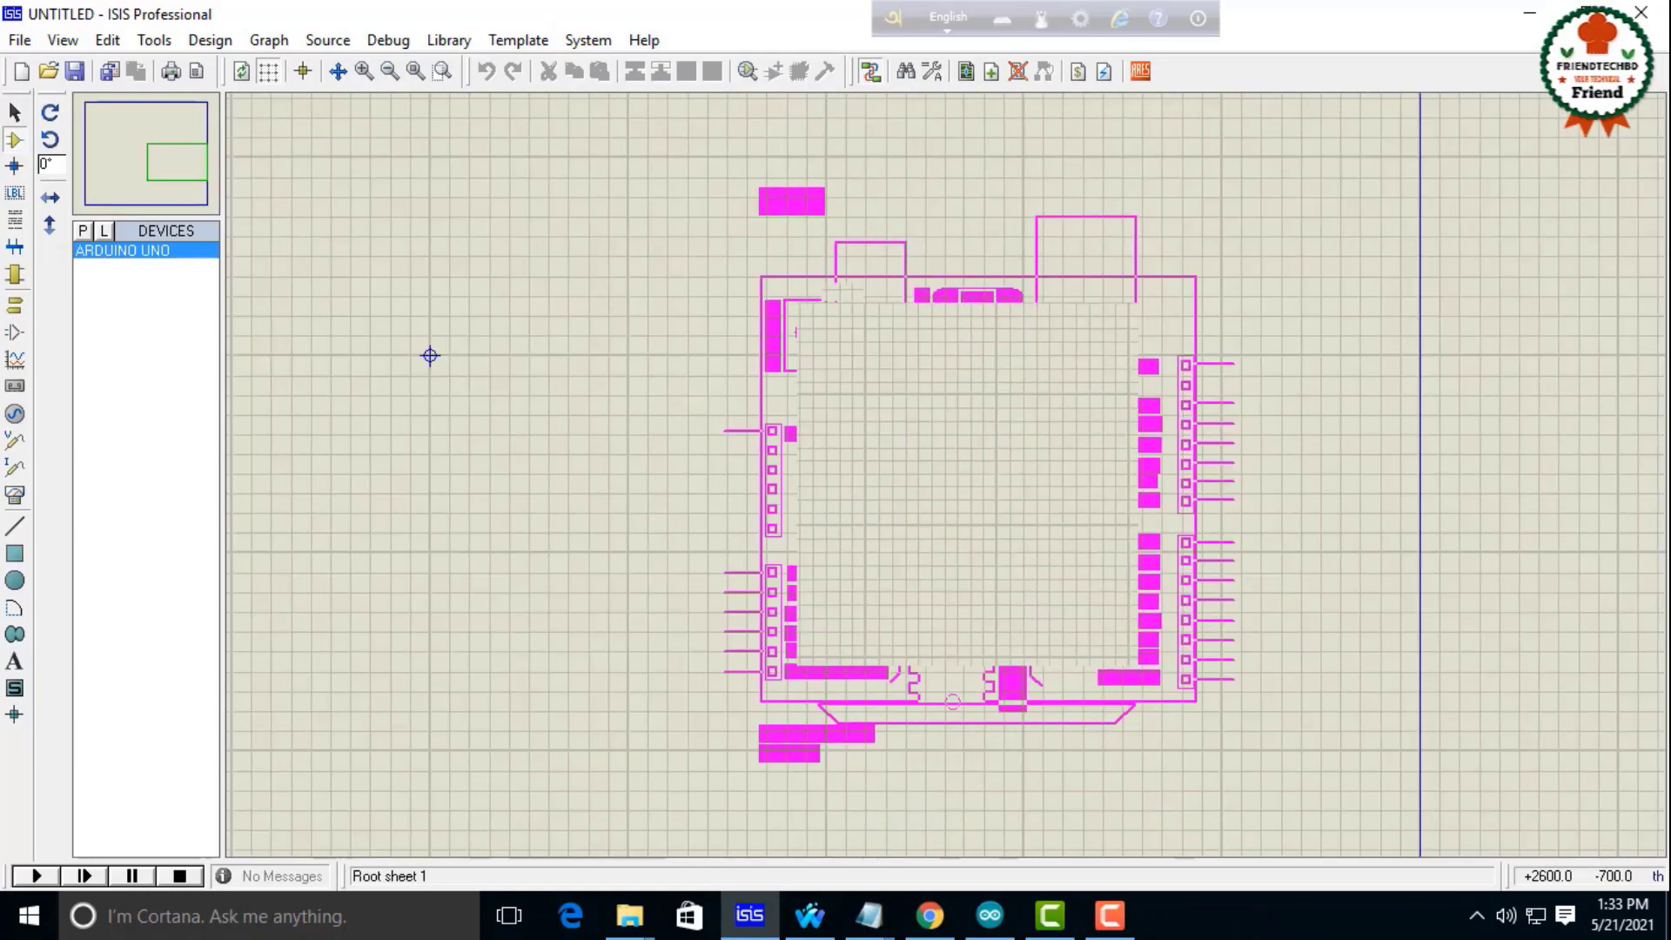
scroll(716, 417, down, 1)
click(839, 444)
scroll(864, 476, up, 2)
scroll(864, 476, down, 1)
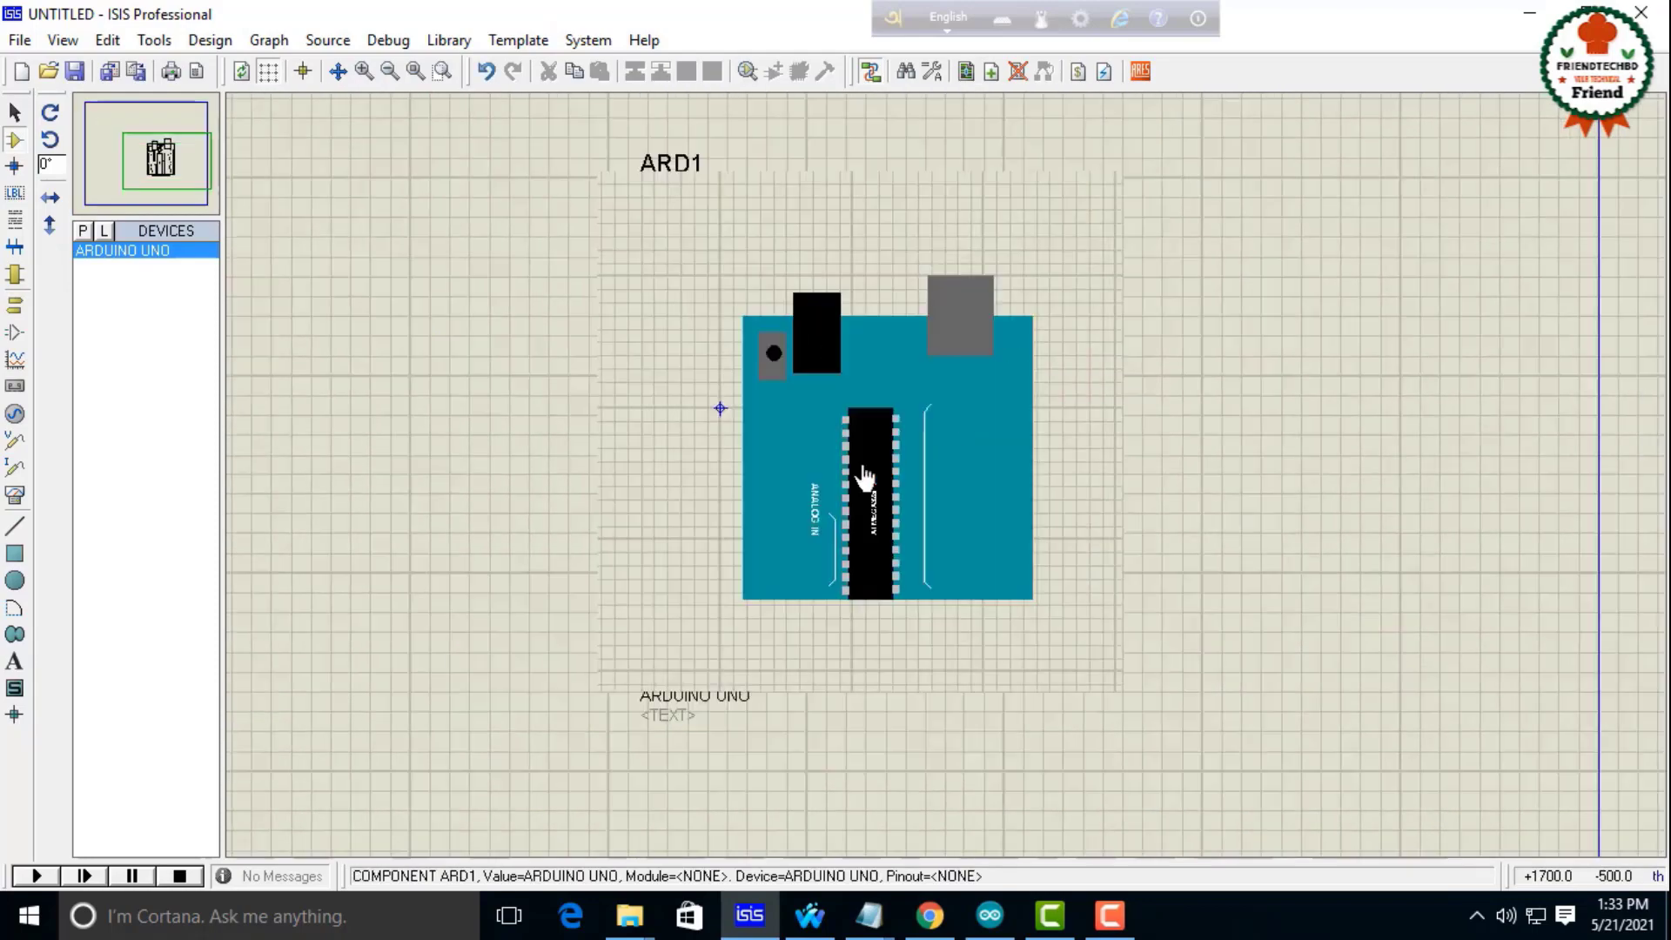
Add the ARDUINO UNO R3 from the ARDUINO library to the device list.
click(83, 231)
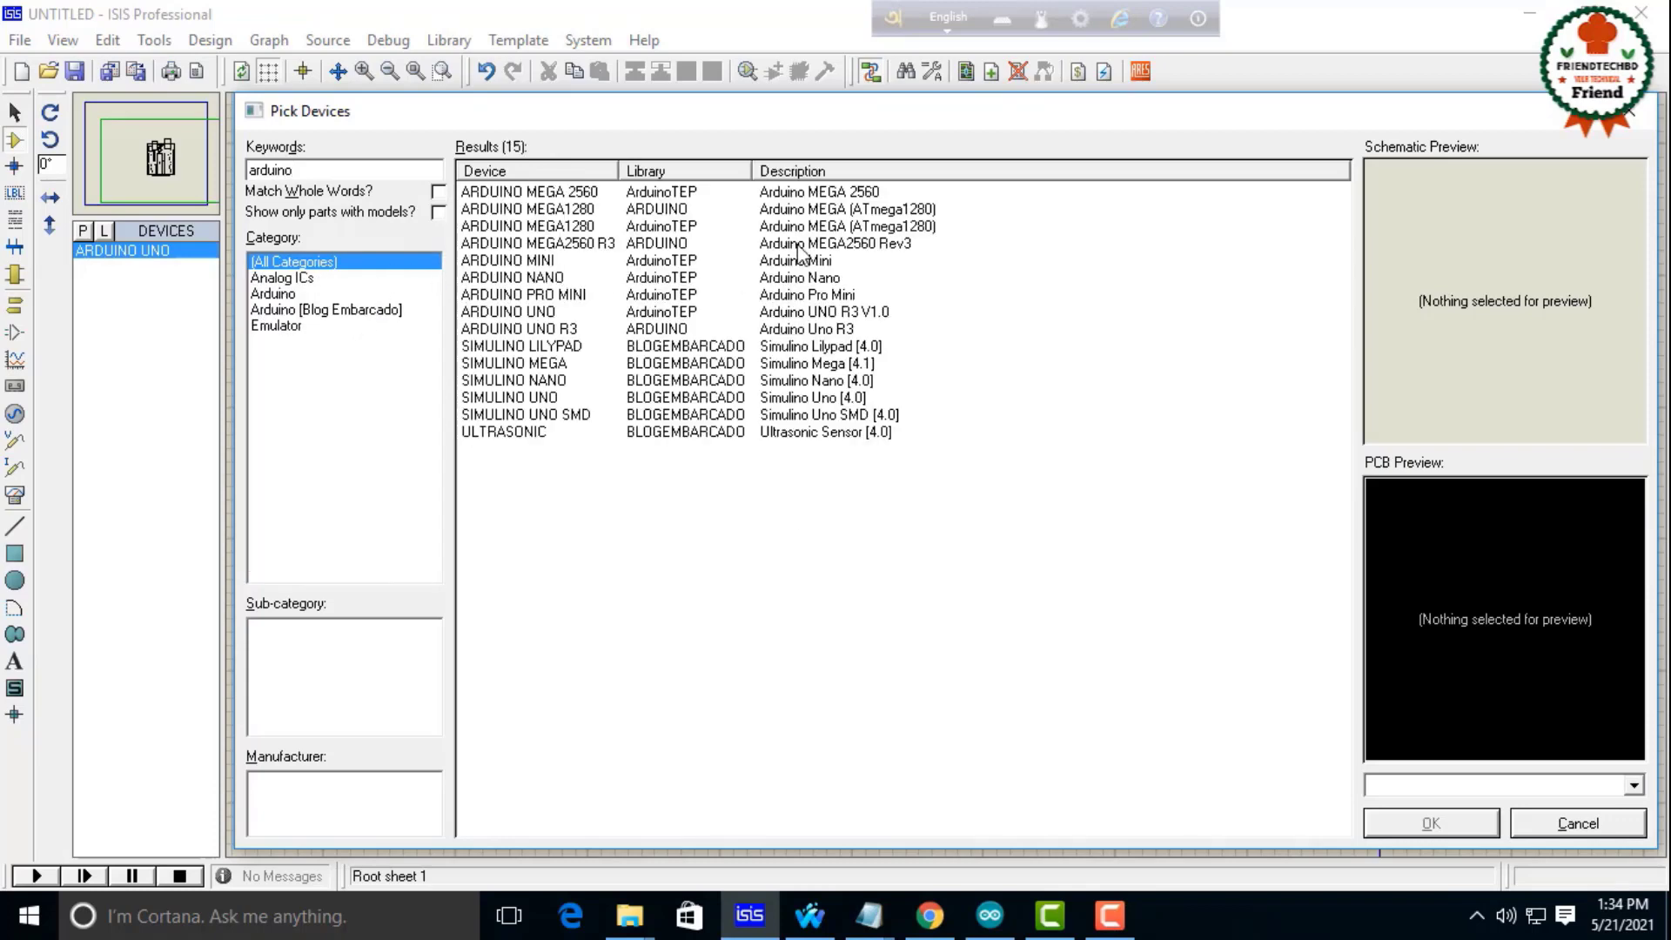
click(817, 334)
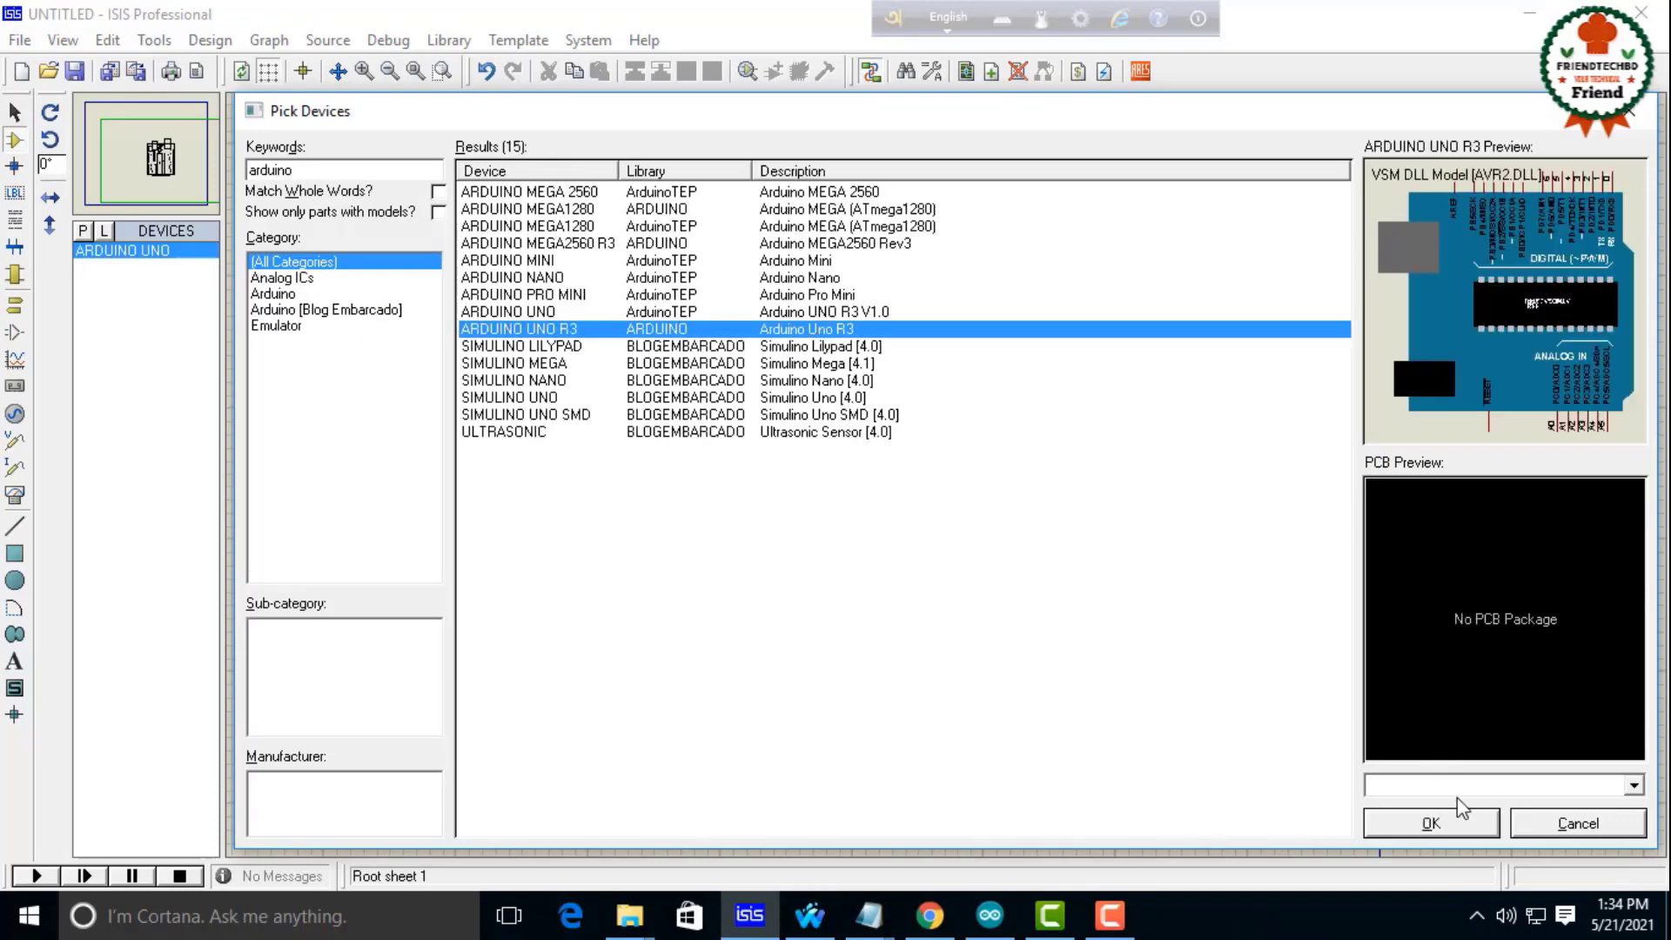
click(1475, 832)
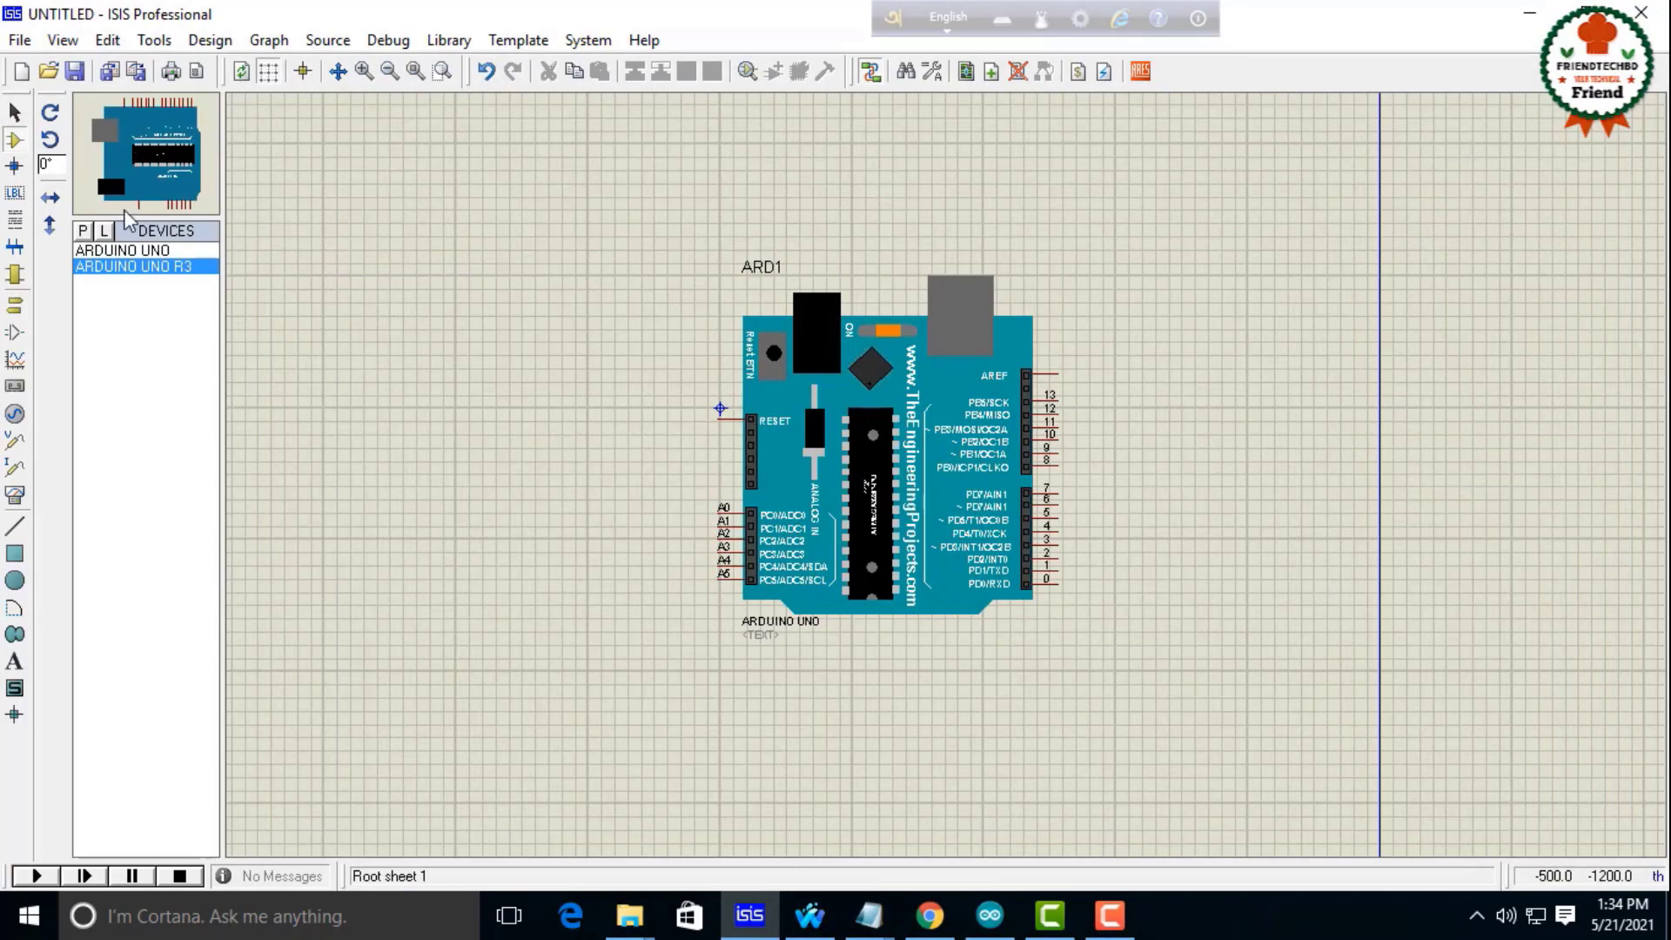
Place the ARDUINO UNO R3 rotated to -90° on the sheet, to the left of the ARDUINO UNO board.
click(49, 113)
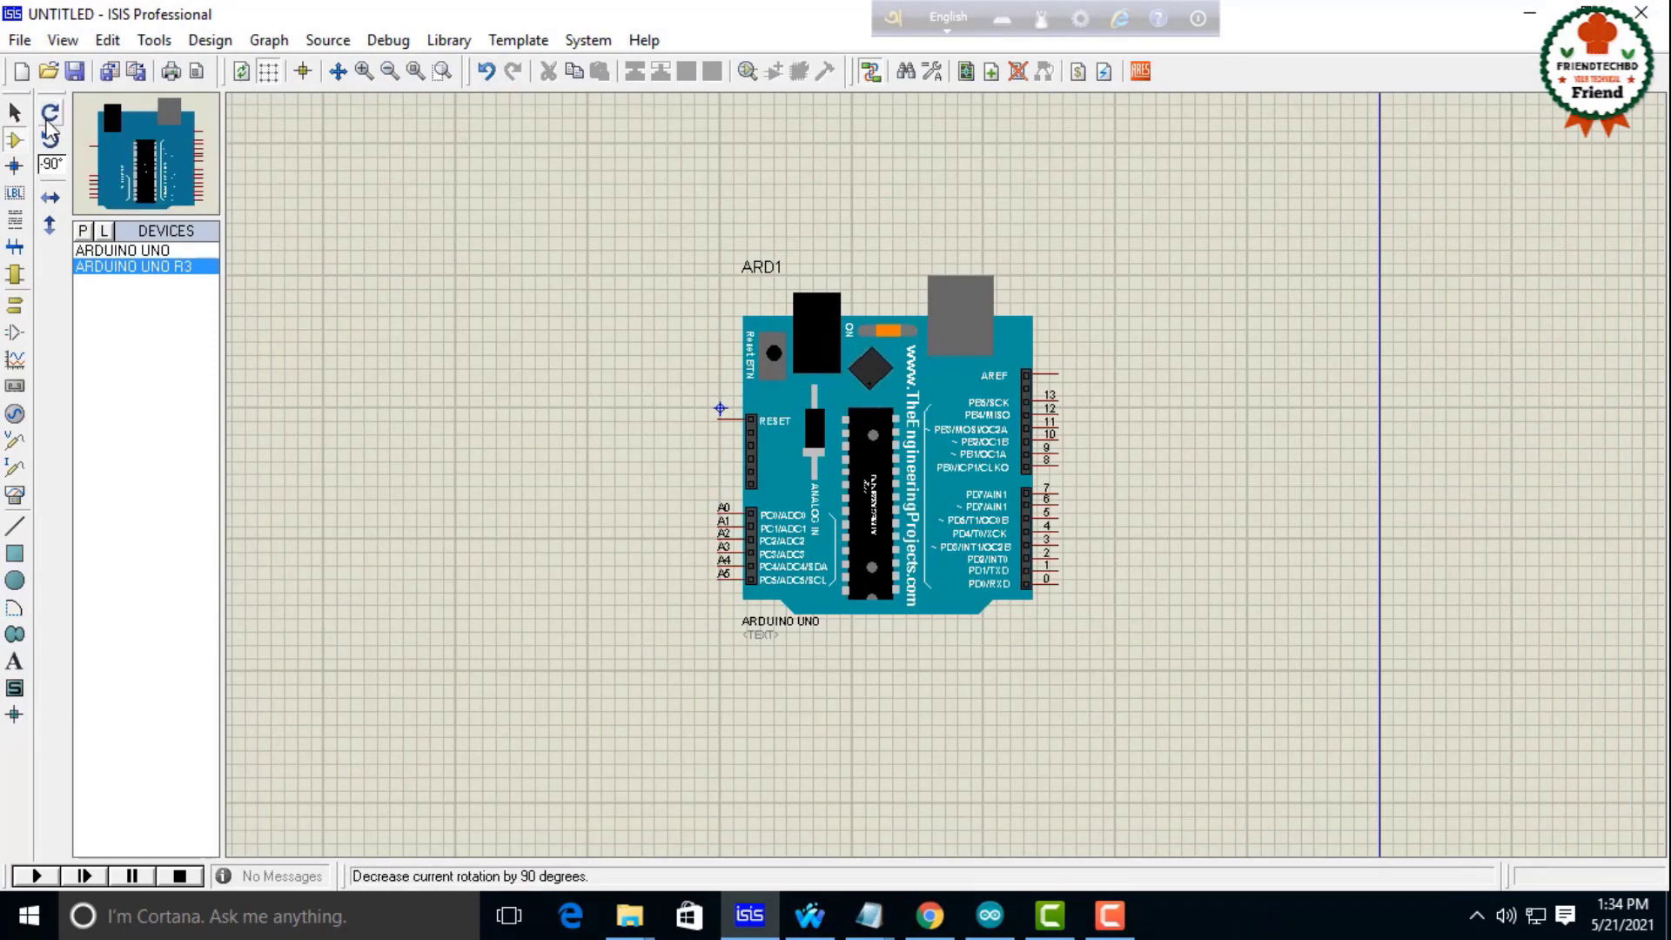
click(160, 171)
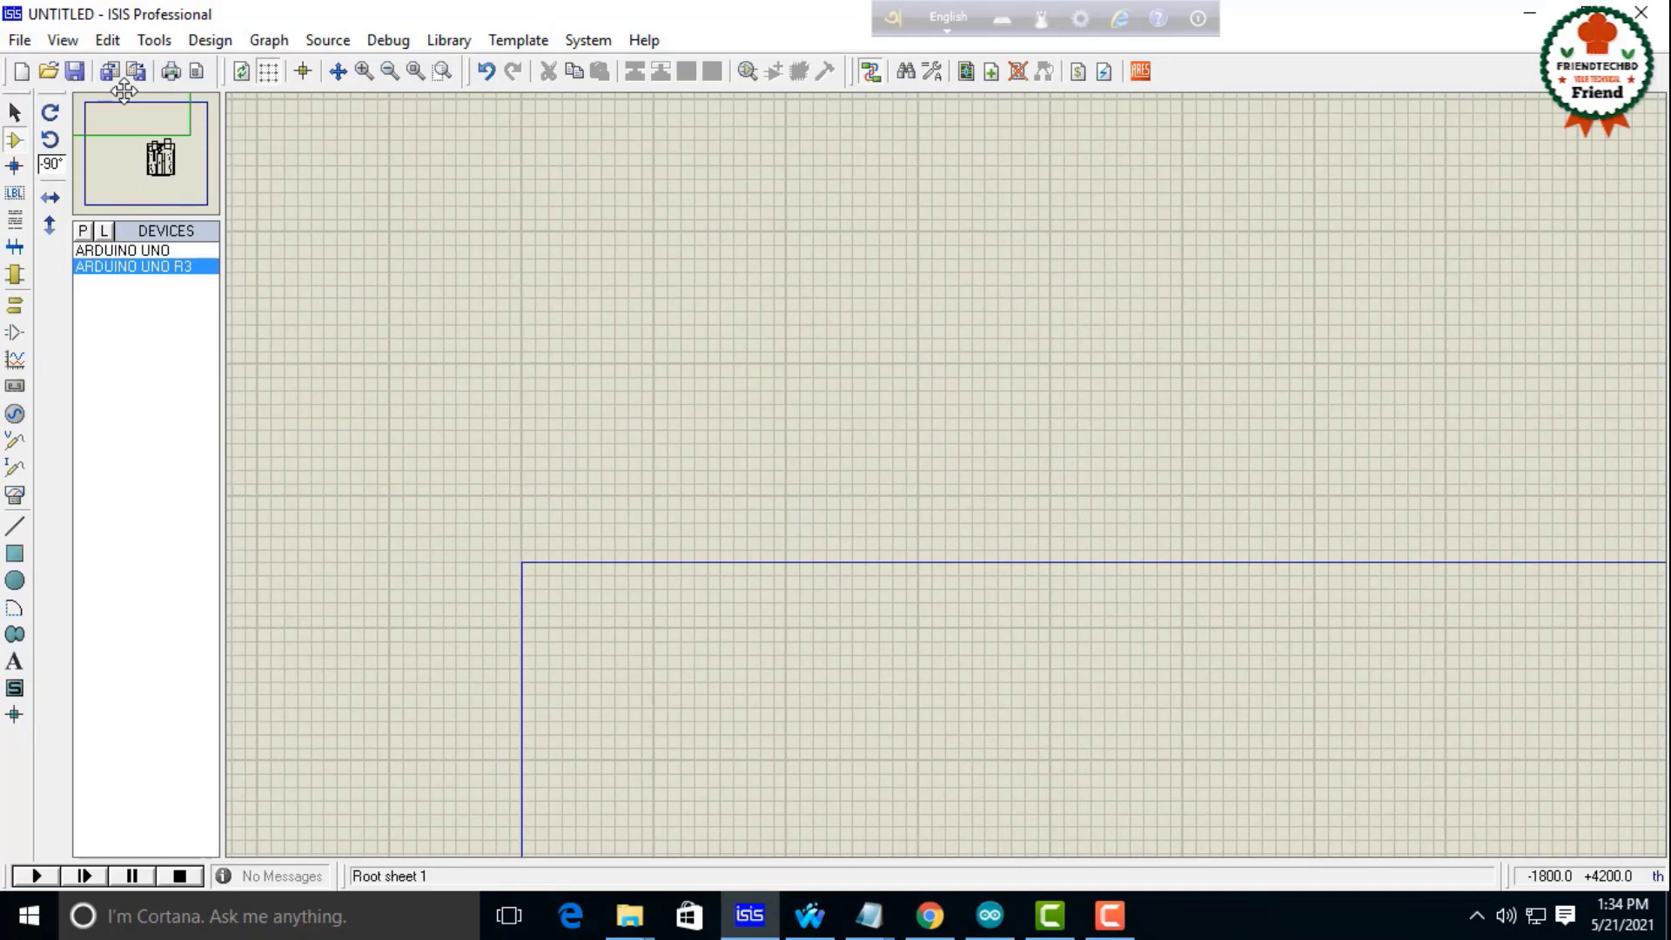
click(137, 151)
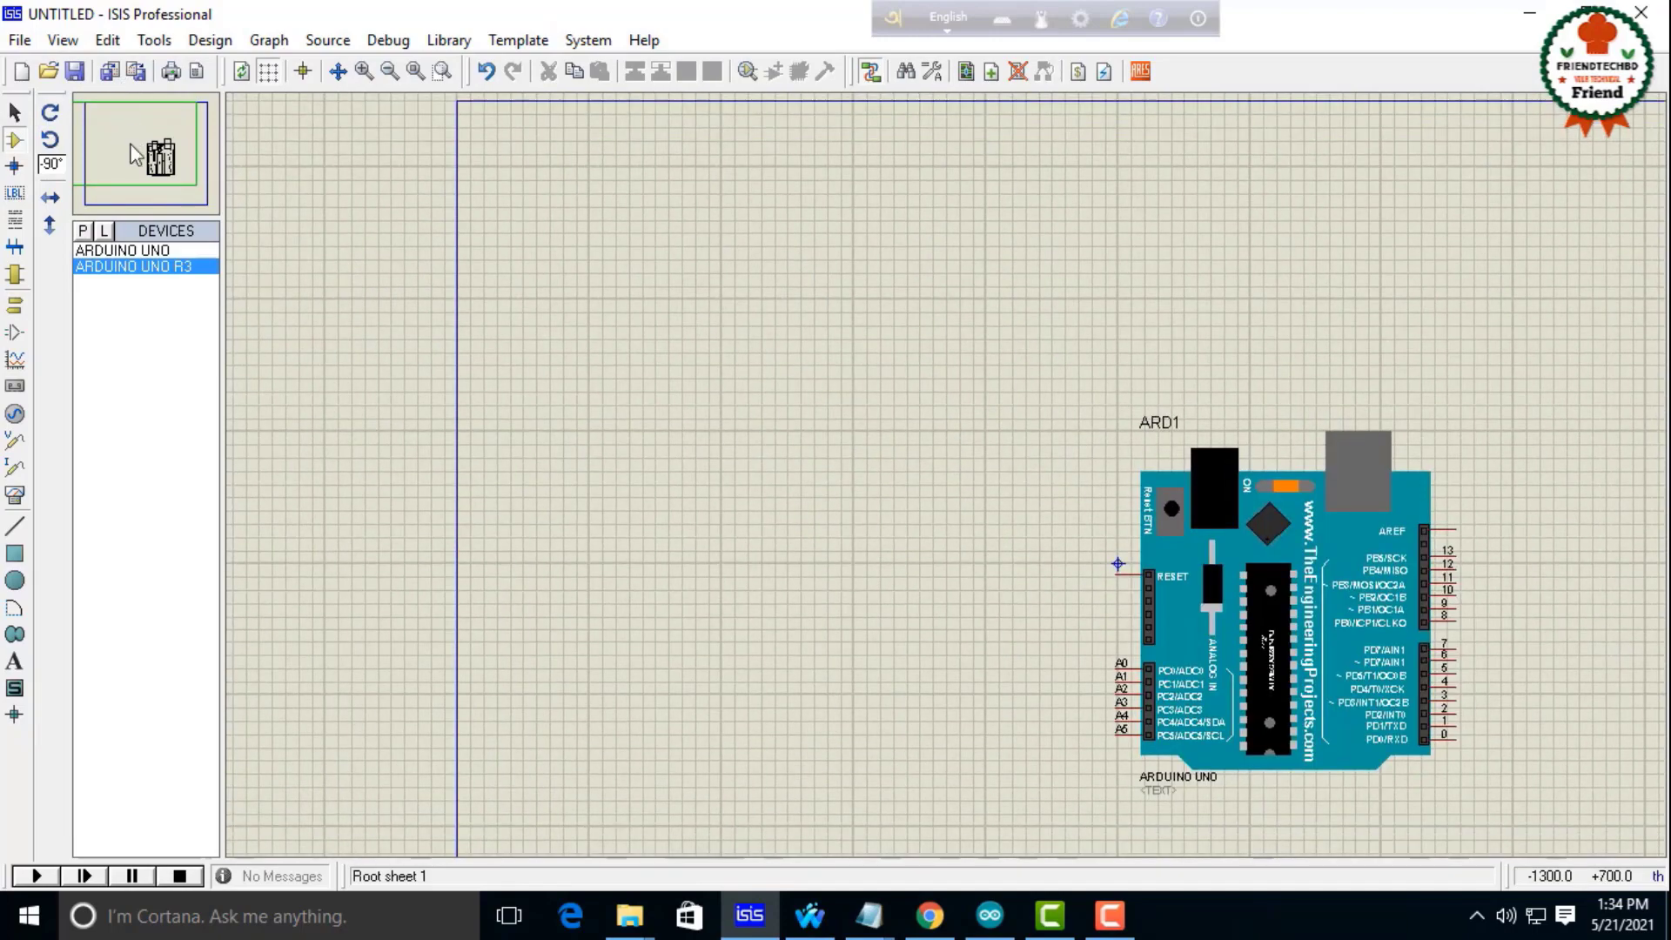
click(135, 251)
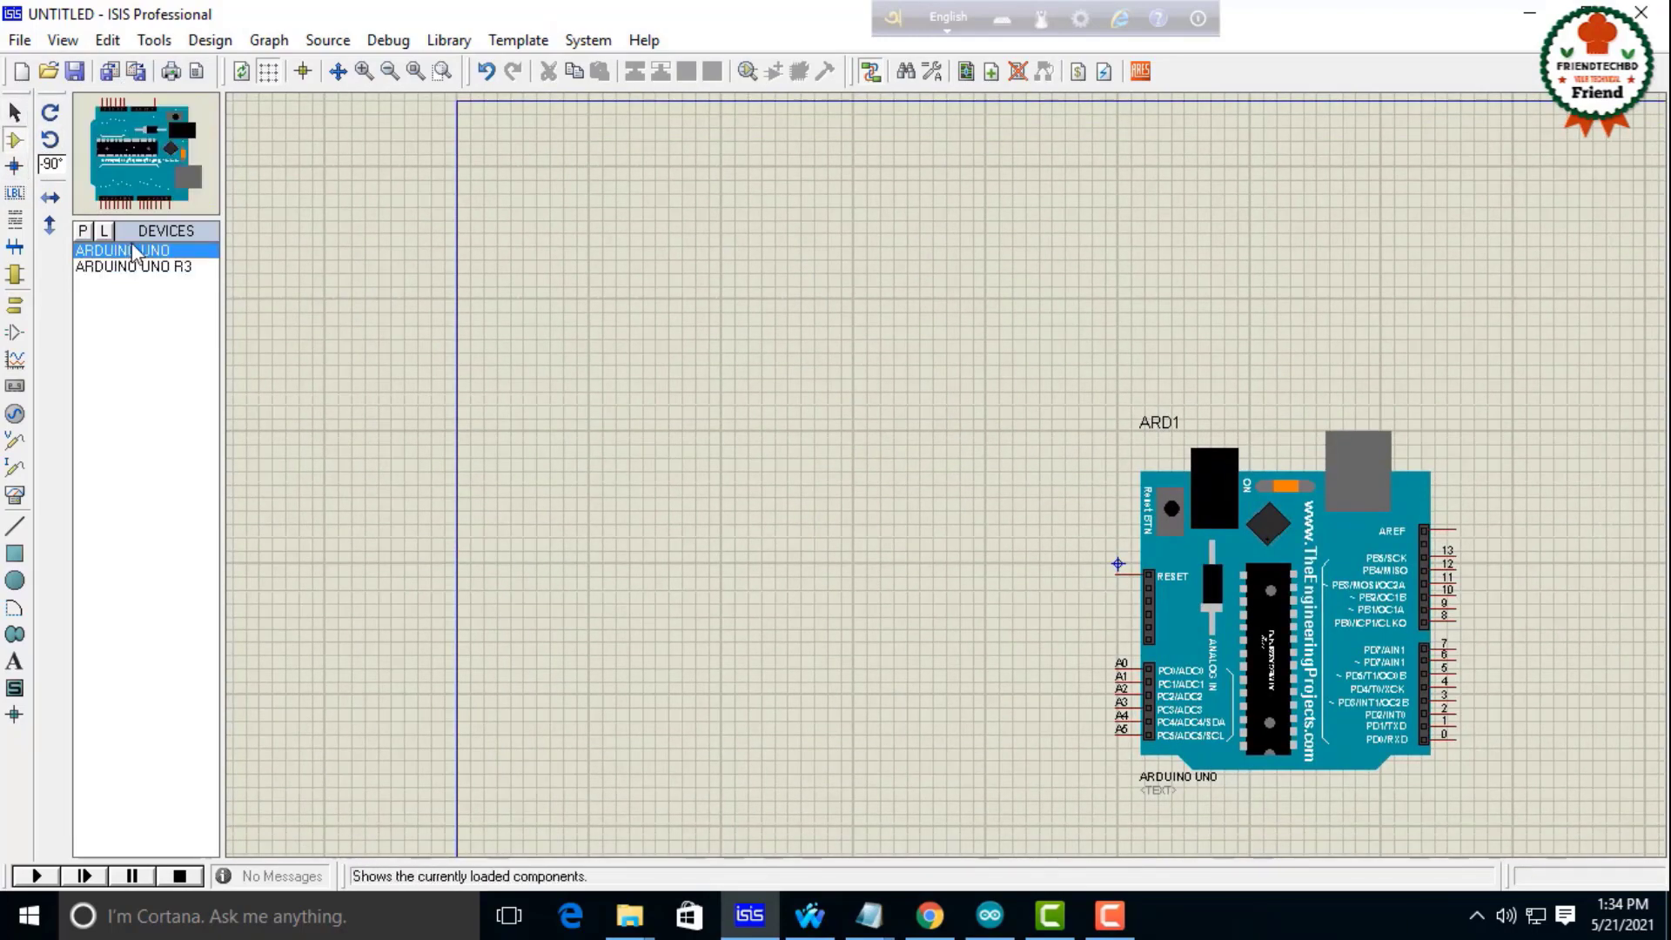
click(132, 266)
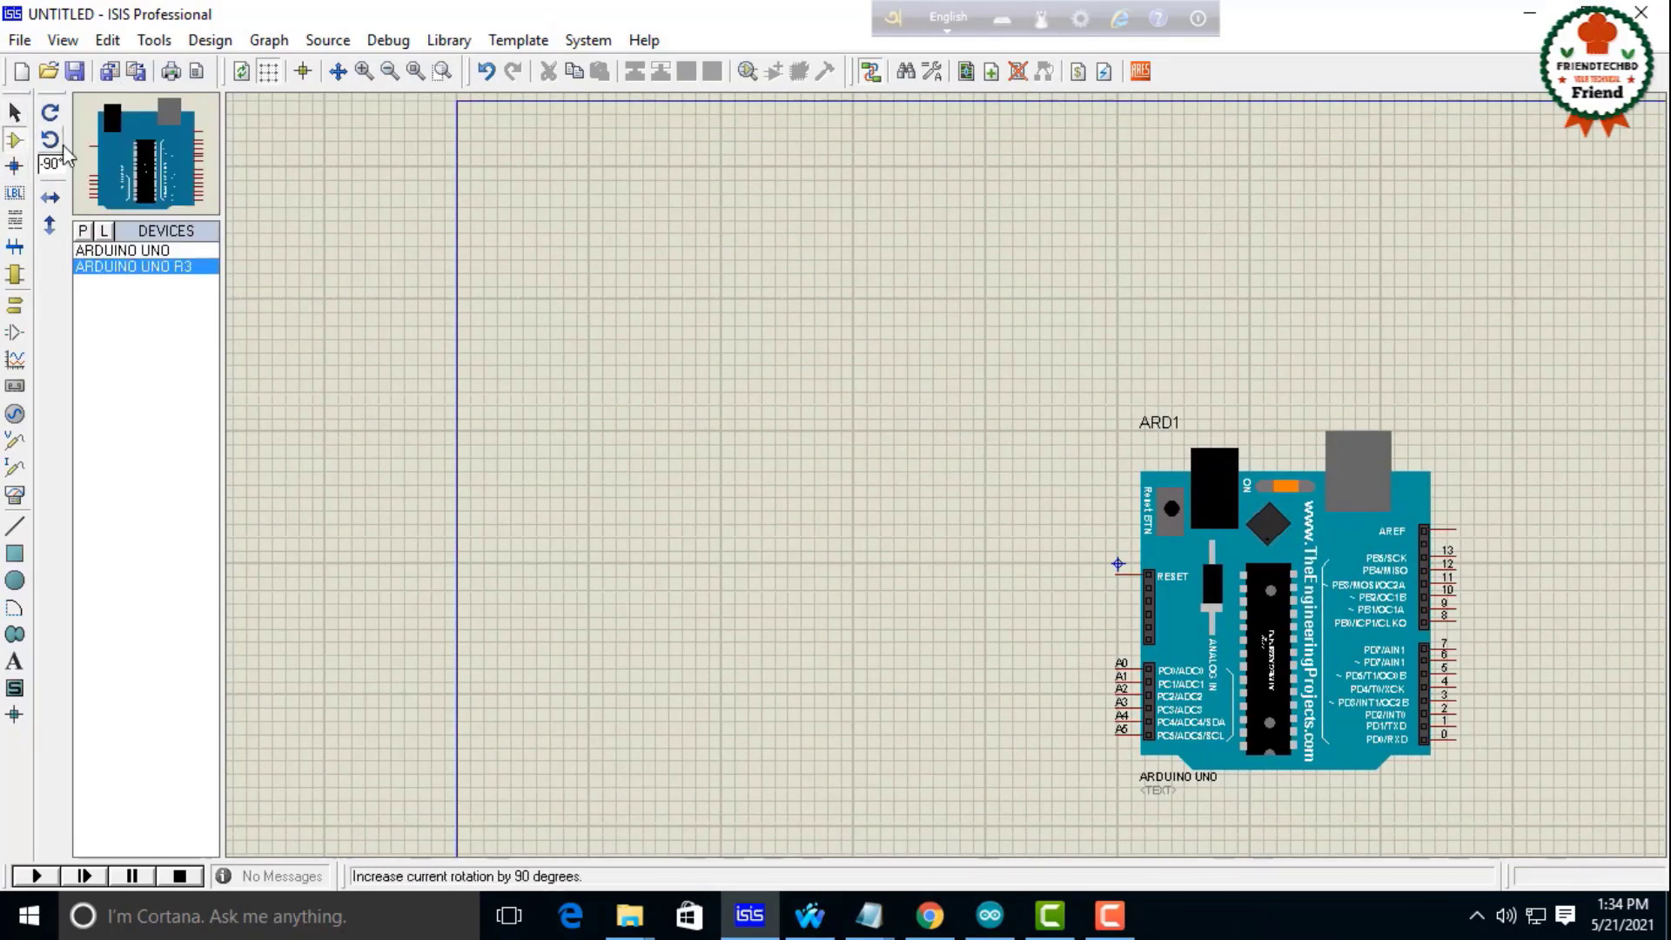
click(703, 361)
click(800, 522)
Examine the pin labels and graphics of the two placed Arduino boards up close.
scroll(951, 533, up, 3)
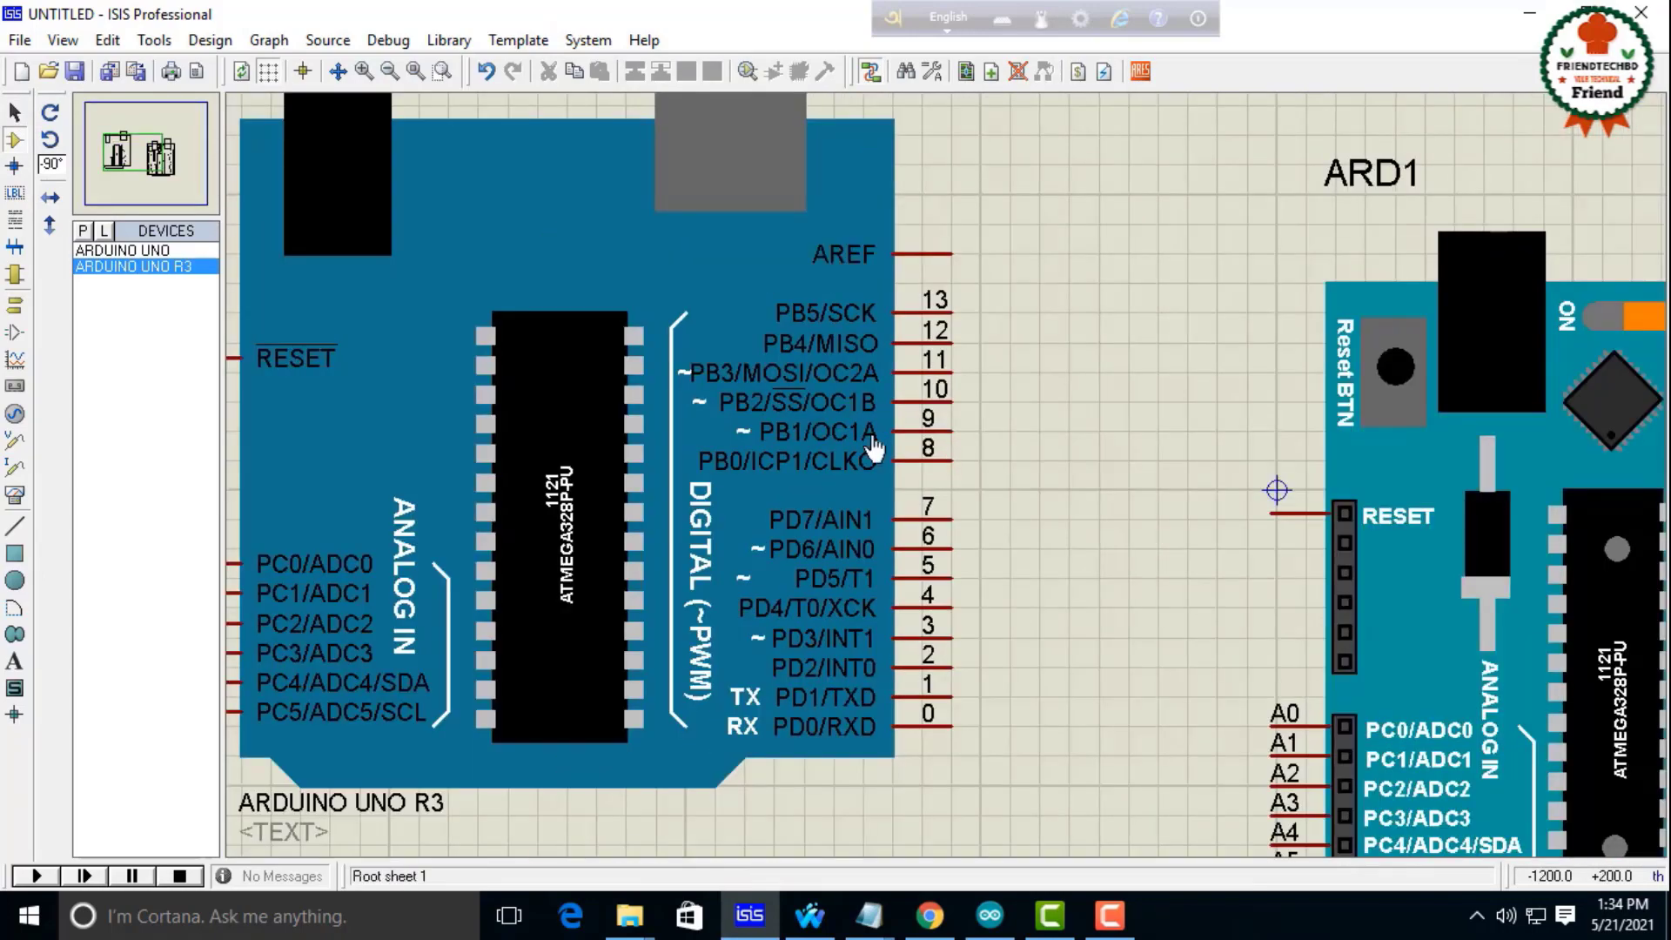
scroll(874, 448, down, 3)
scroll(828, 454, up, 2)
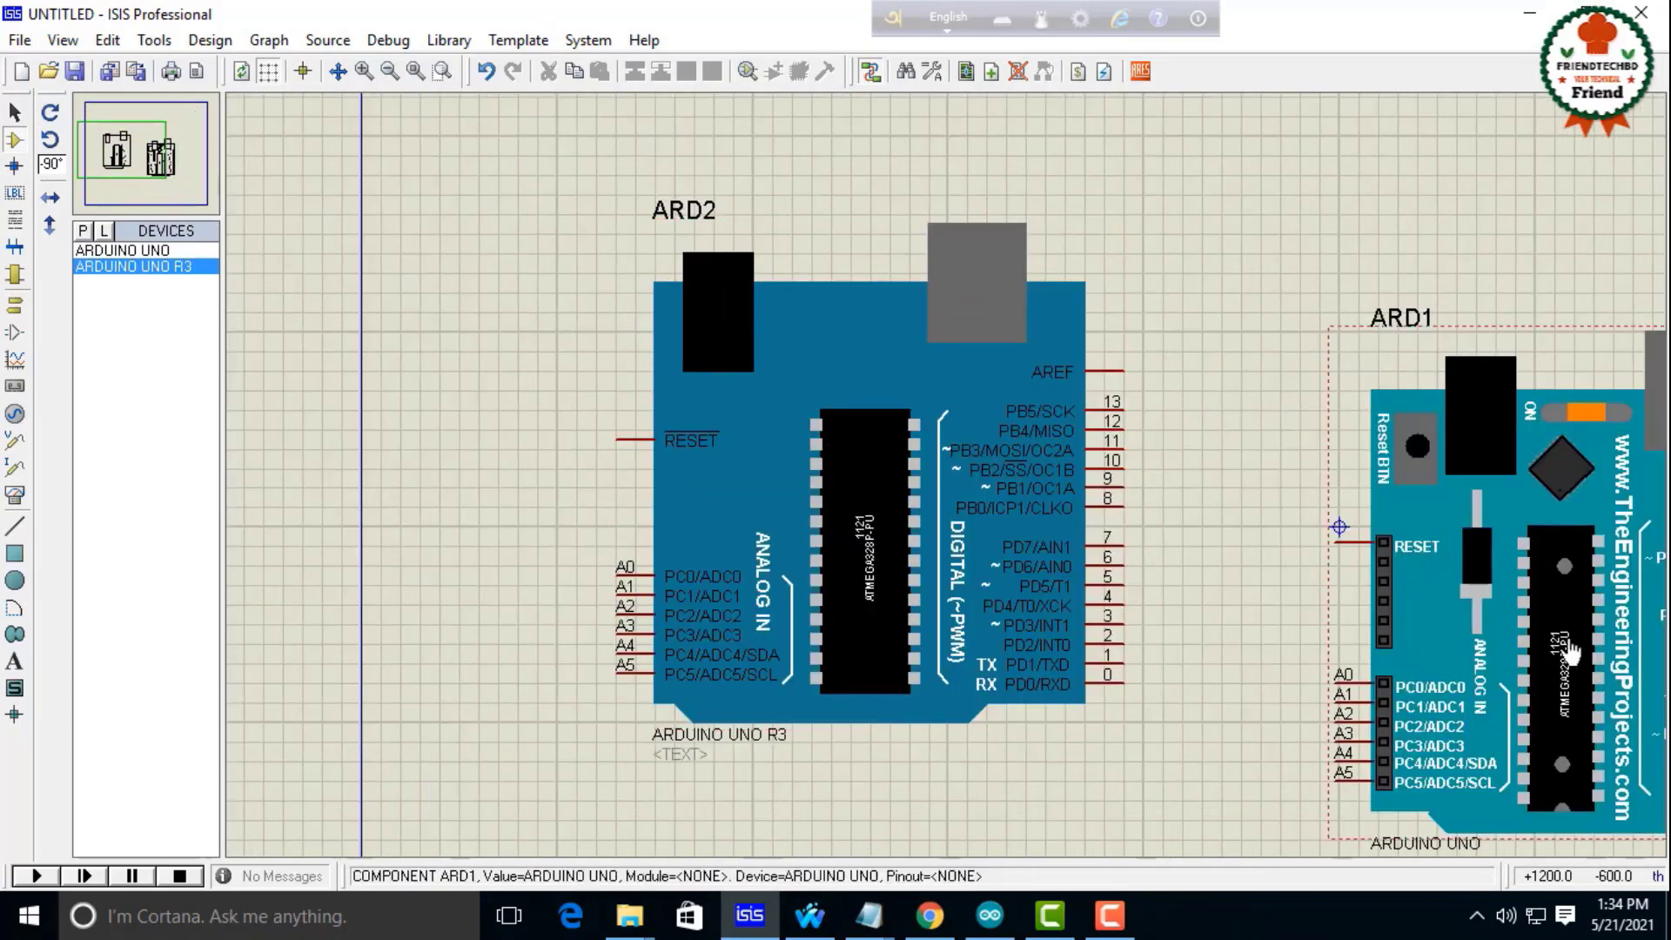
scroll(1562, 648, down, 3)
scroll(1222, 562, up, 3)
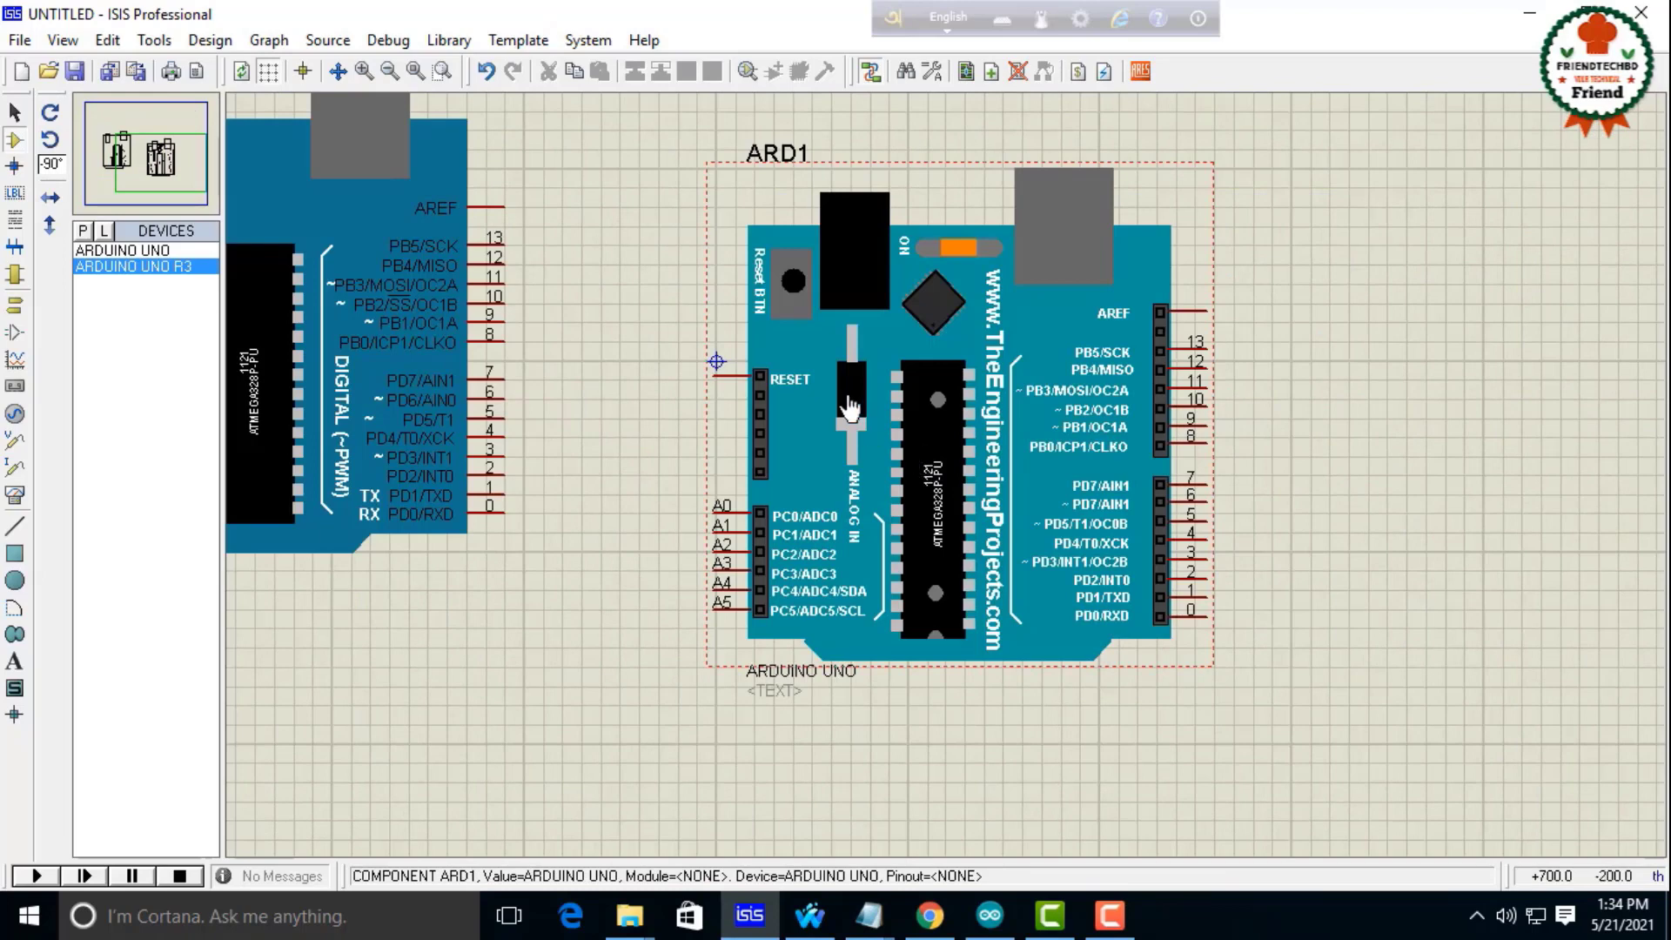
scroll(848, 404, down, 2)
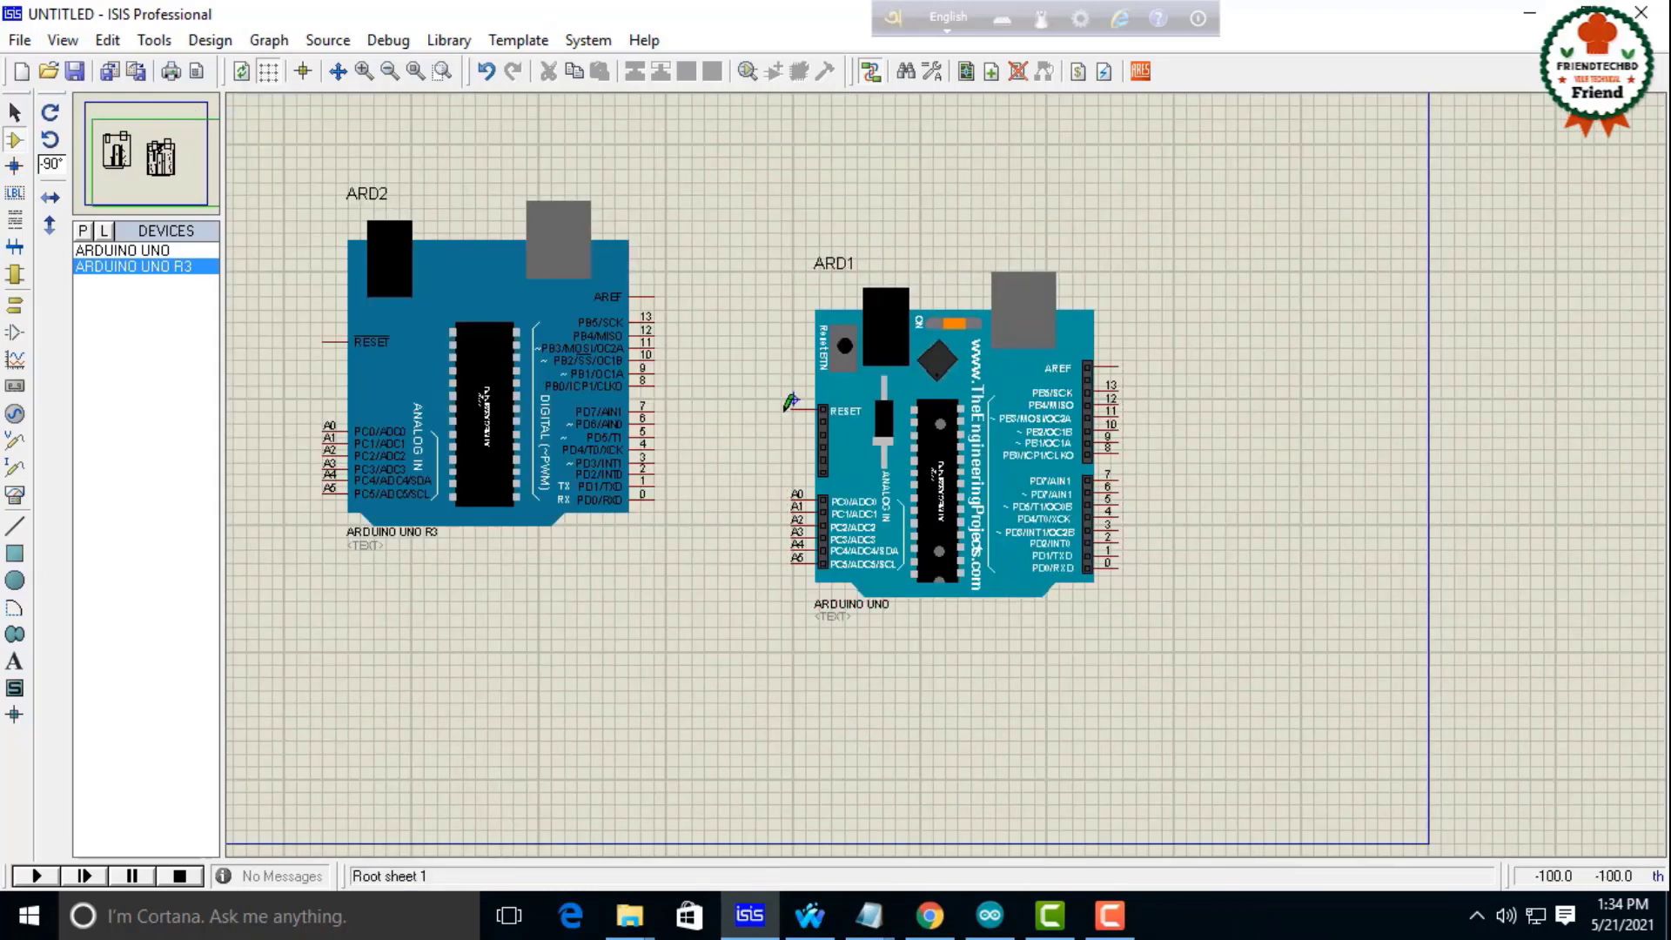